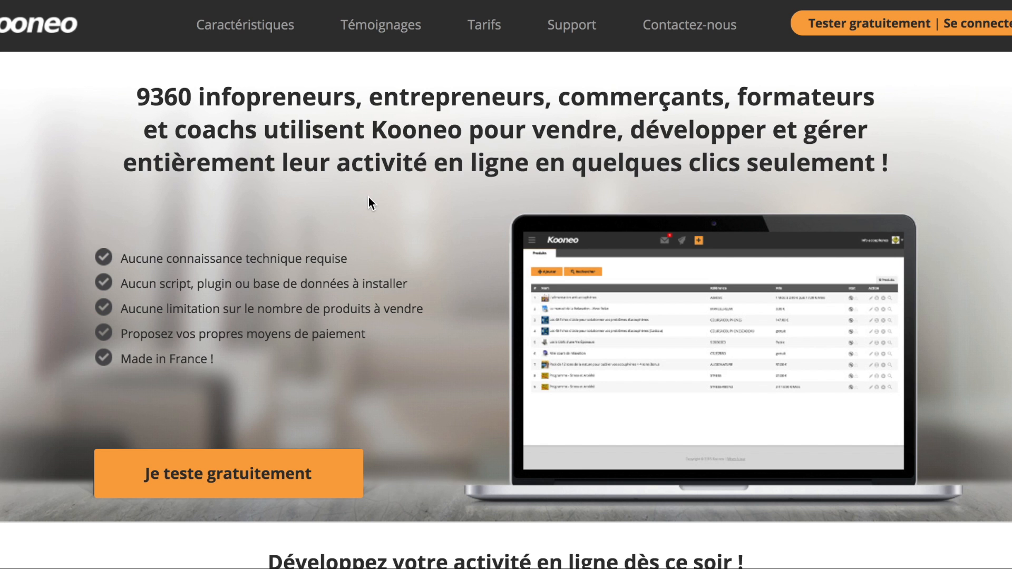
Highlight the target-audience words in the Kooneo headline, then clear the highlight.
scroll(392, 197, "down", 1)
scroll(392, 197, "up", 1)
left_click_drag(233, 98, 545, 102)
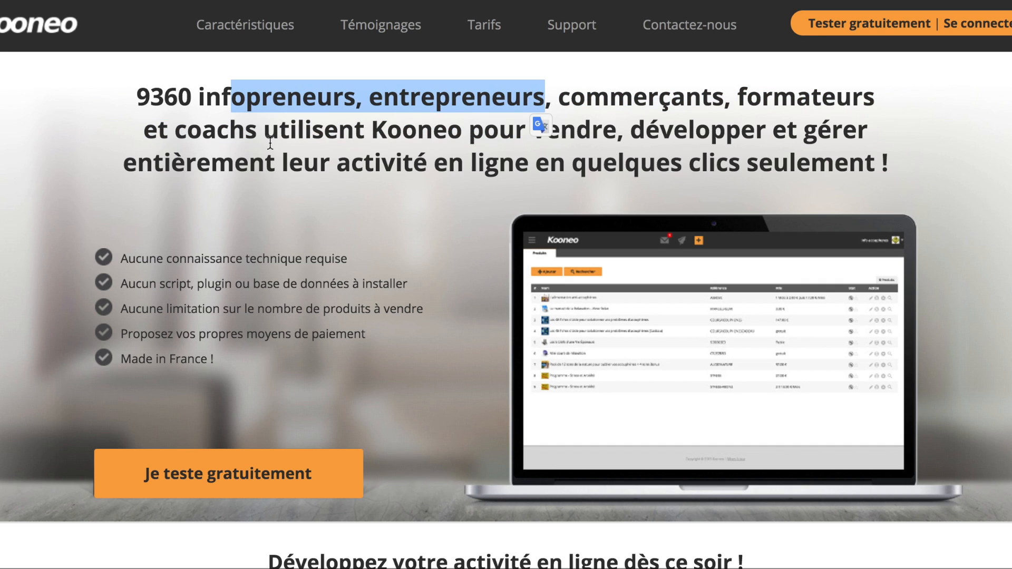
left_click(327, 133)
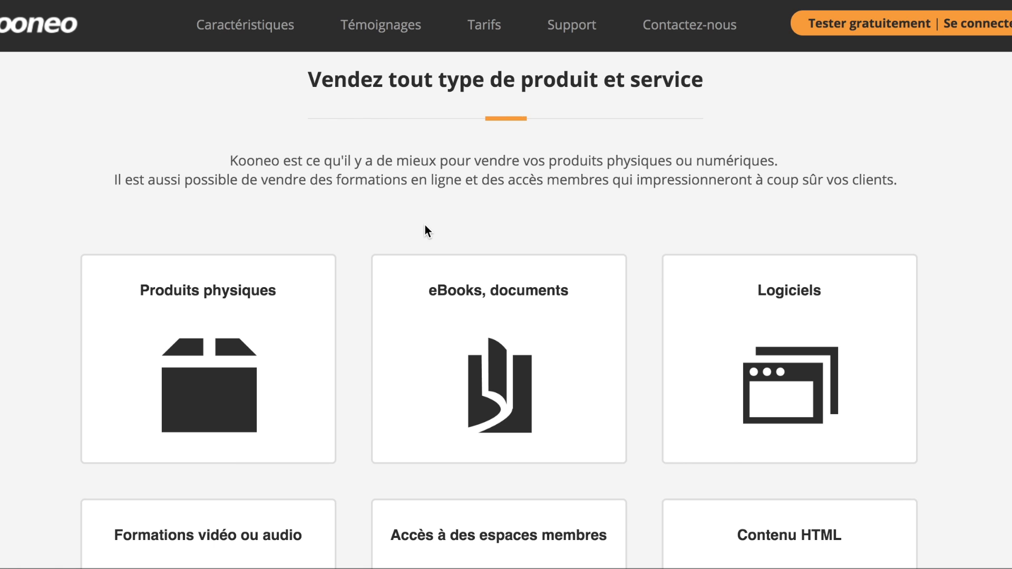
Highlight 'Produits physiques' among the product-type cards, then clear the highlight.
scroll(295, 253, "down", 1)
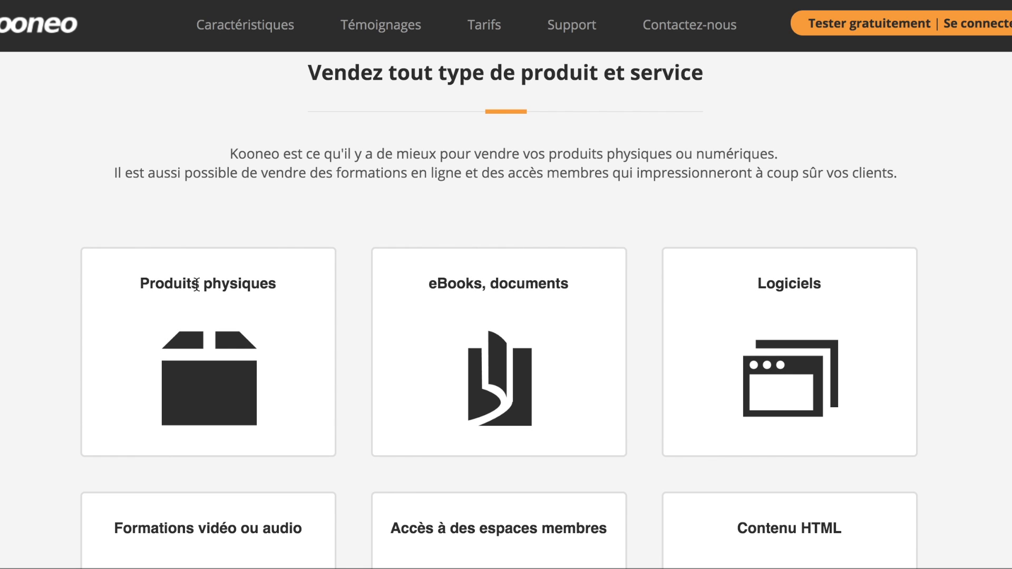
left_click_drag(171, 282, 272, 285)
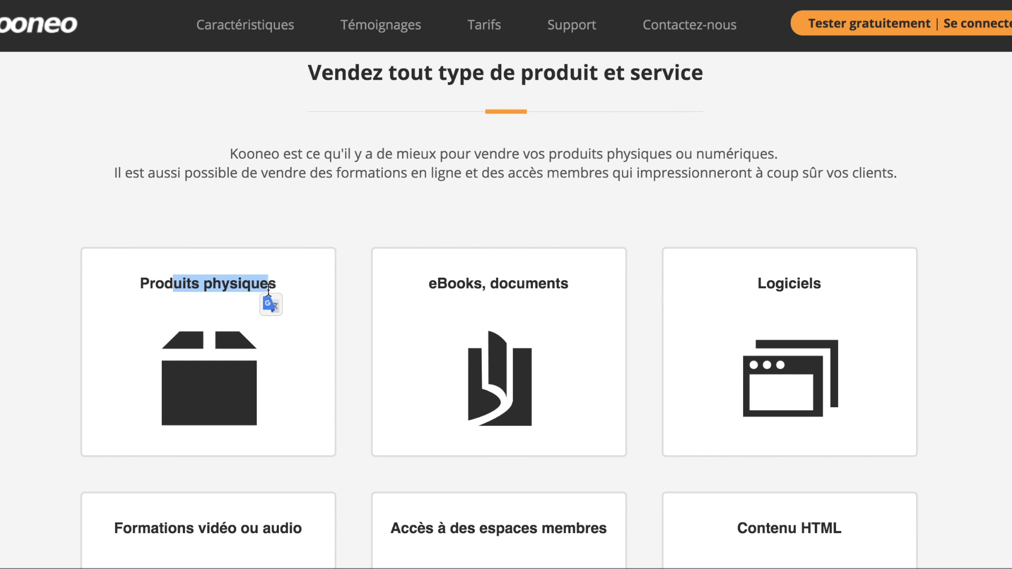
left_click(463, 276)
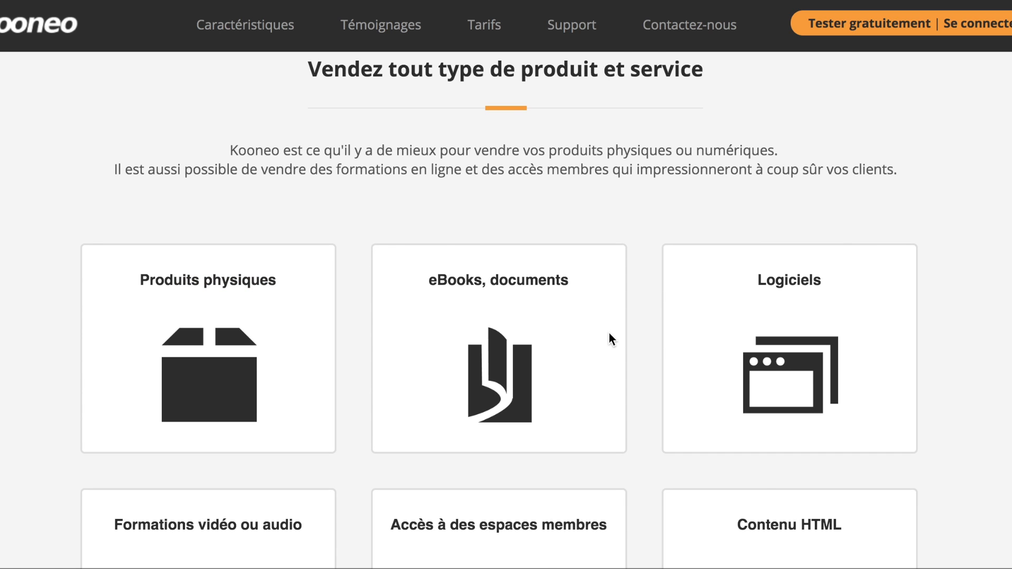
Scroll through the features list, partner logos and testimonials down to the footer.
scroll(609, 333, "down", 1)
scroll(609, 334, "down", 2)
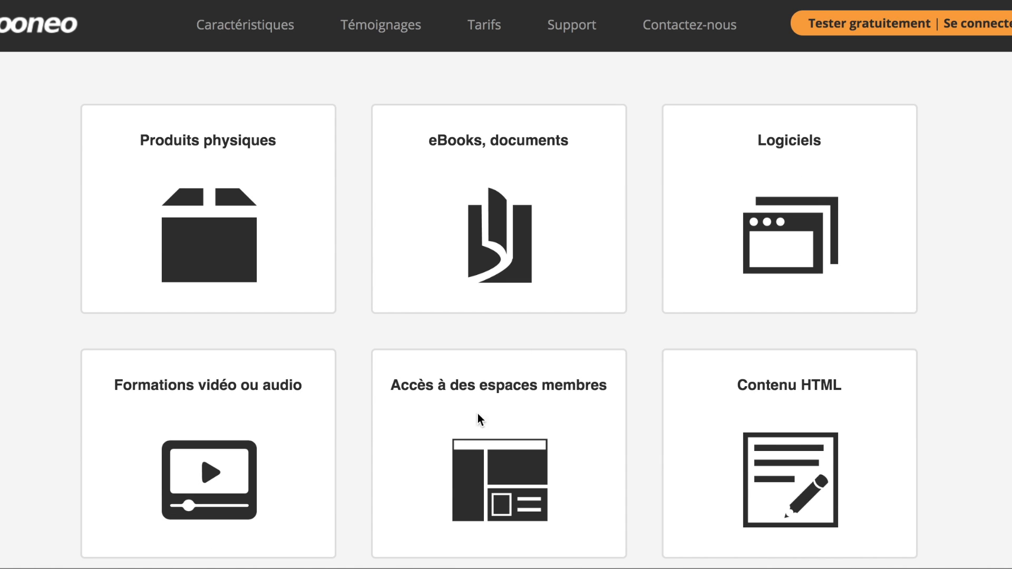
scroll(611, 394, "down", 1)
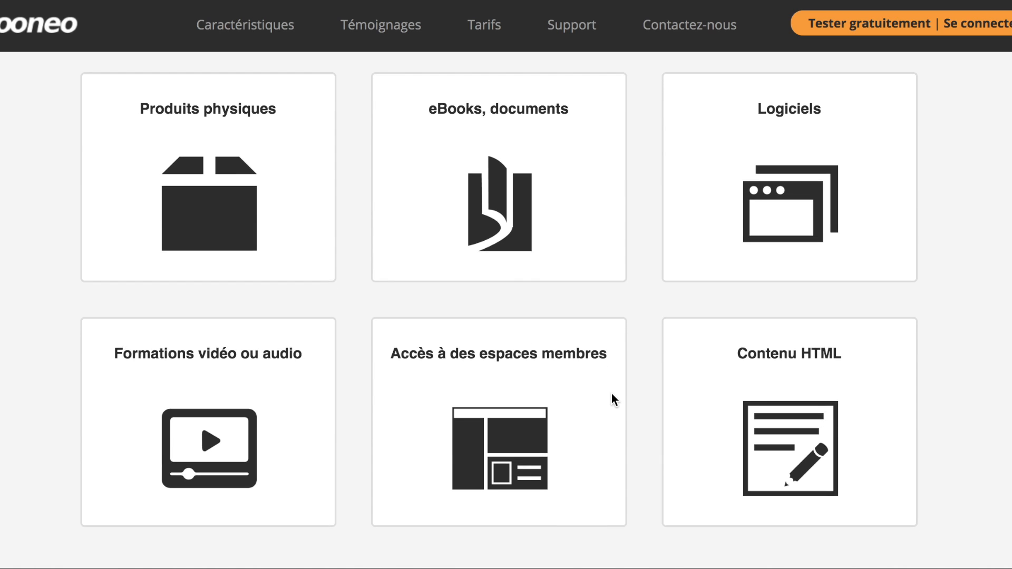
scroll(611, 393, "down", 10)
scroll(611, 393, "down", 3)
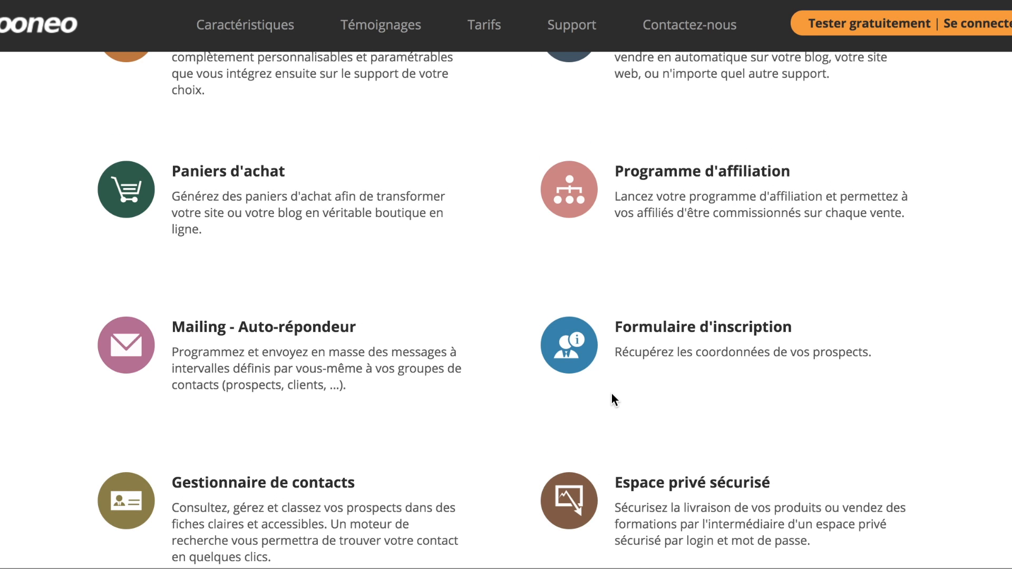
scroll(612, 394, "down", 8)
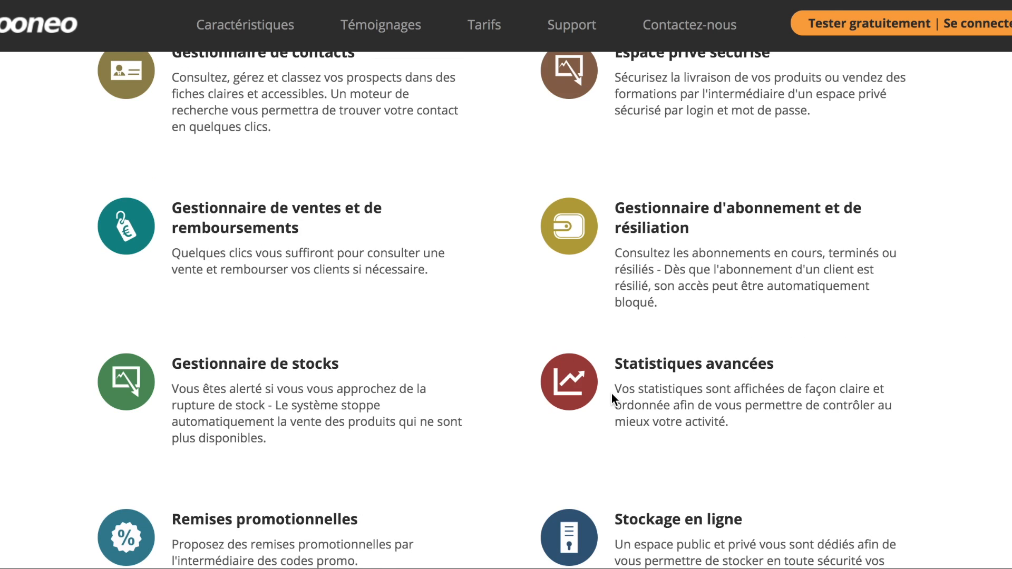
scroll(611, 394, "down", 15)
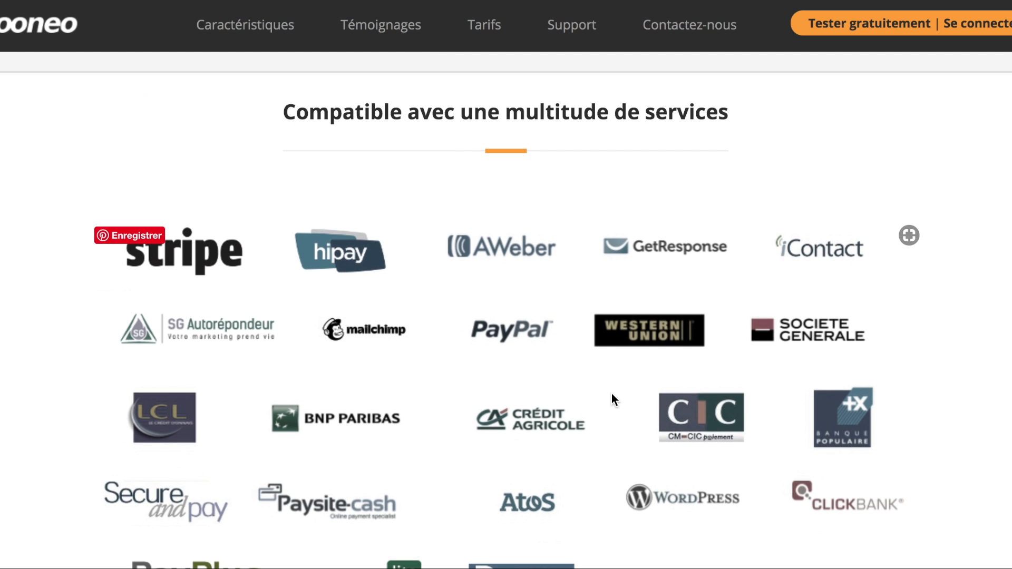
scroll(611, 399, "down", 1)
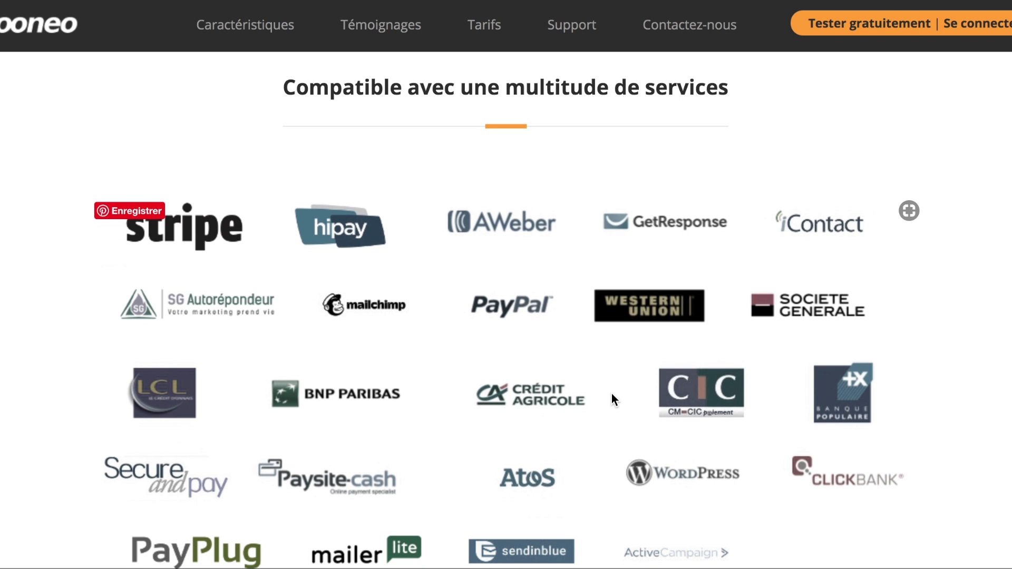
scroll(612, 394, "down", 3)
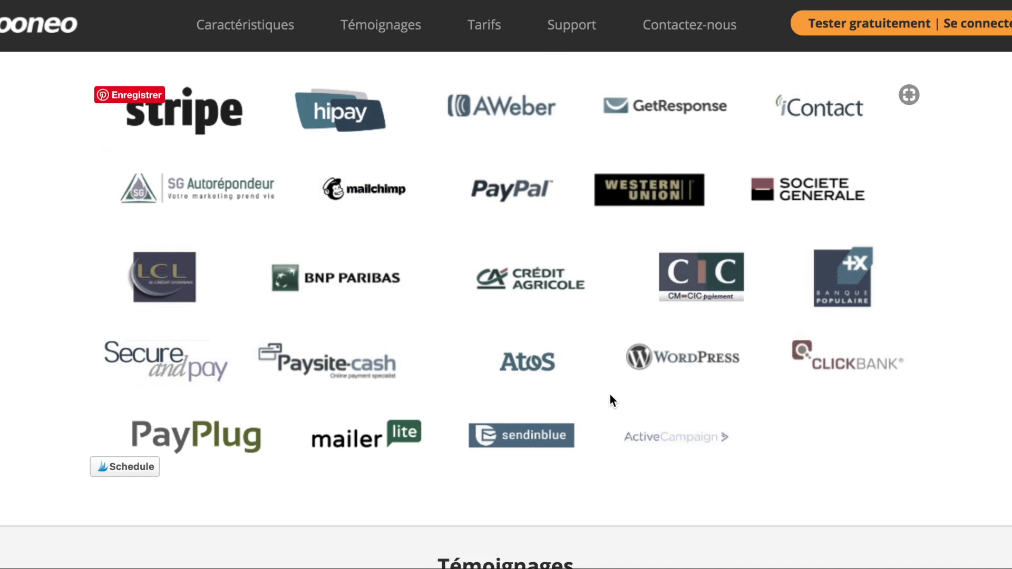
scroll(610, 396, "down", 14)
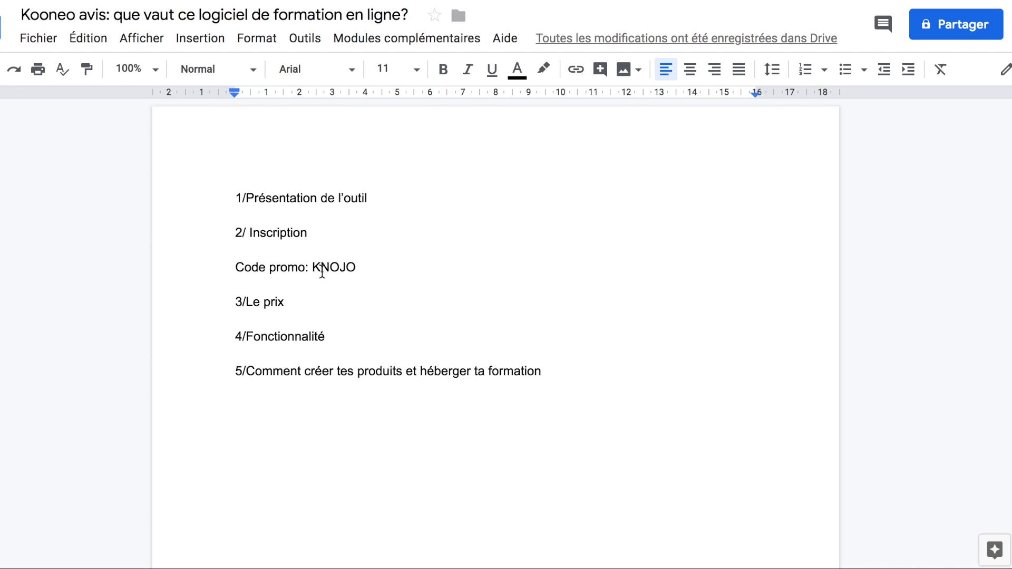
Select promo code KNOJO in the outline, then return to Kooneo's 'Je teste gratuitement' section.
left_click_drag(314, 266, 351, 267)
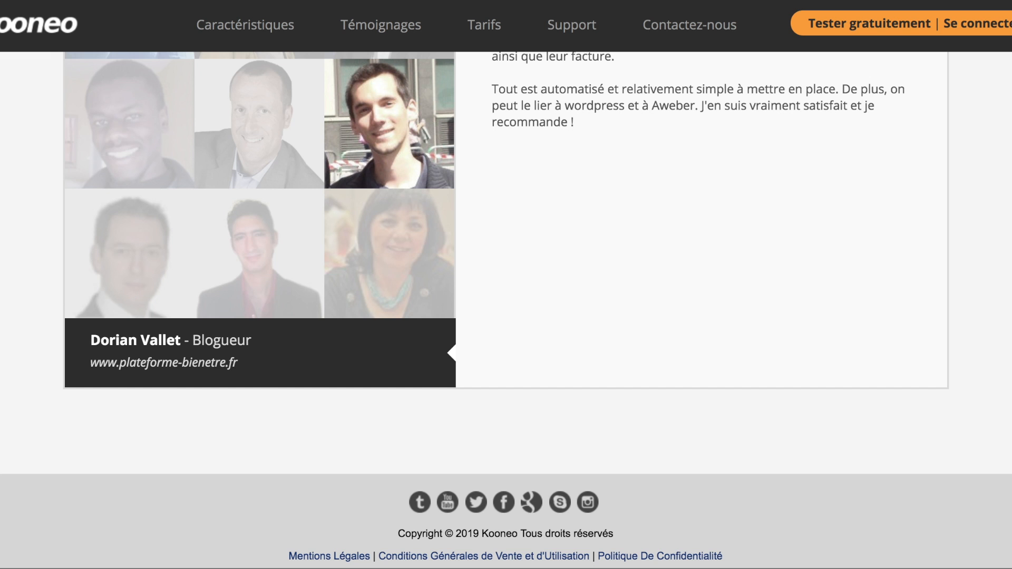
scroll(430, 206, "up", 20)
scroll(434, 204, "up", 10)
scroll(418, 230, "down", 7)
scroll(316, 253, "up", 3)
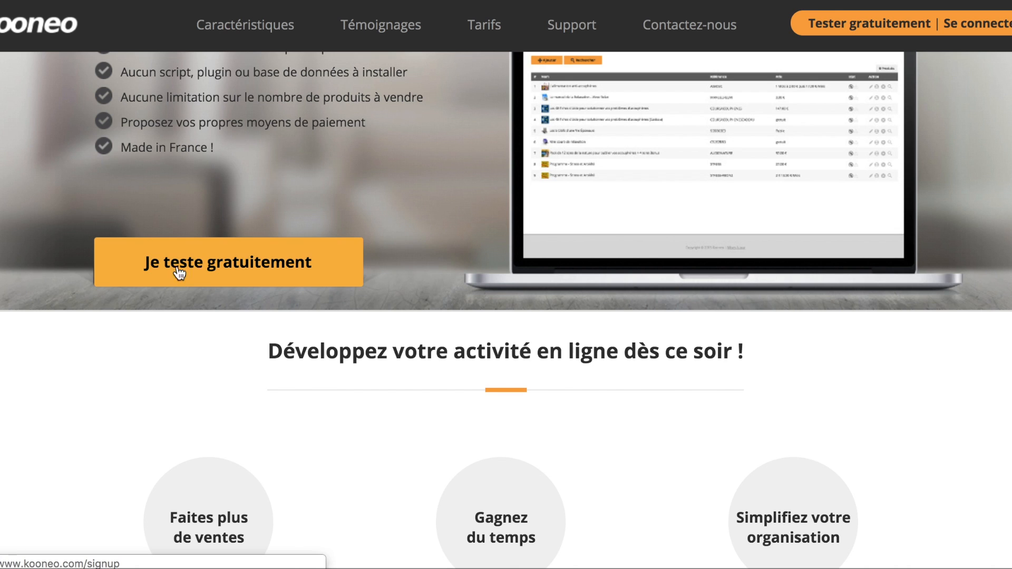
Submit the free-trial signup form with advantage code KNOJO.
left_click(236, 266)
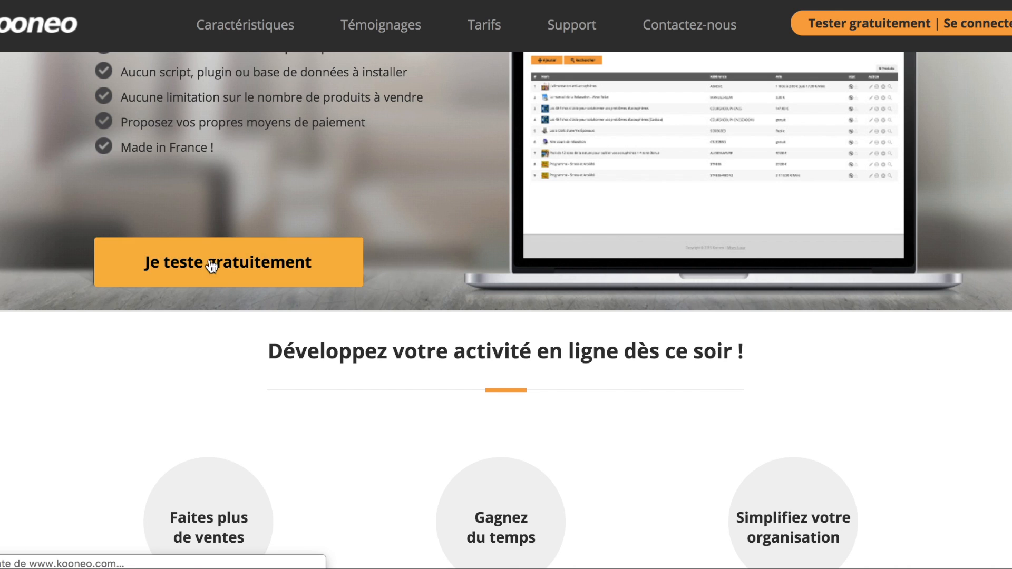
scroll(321, 255, "down", 2)
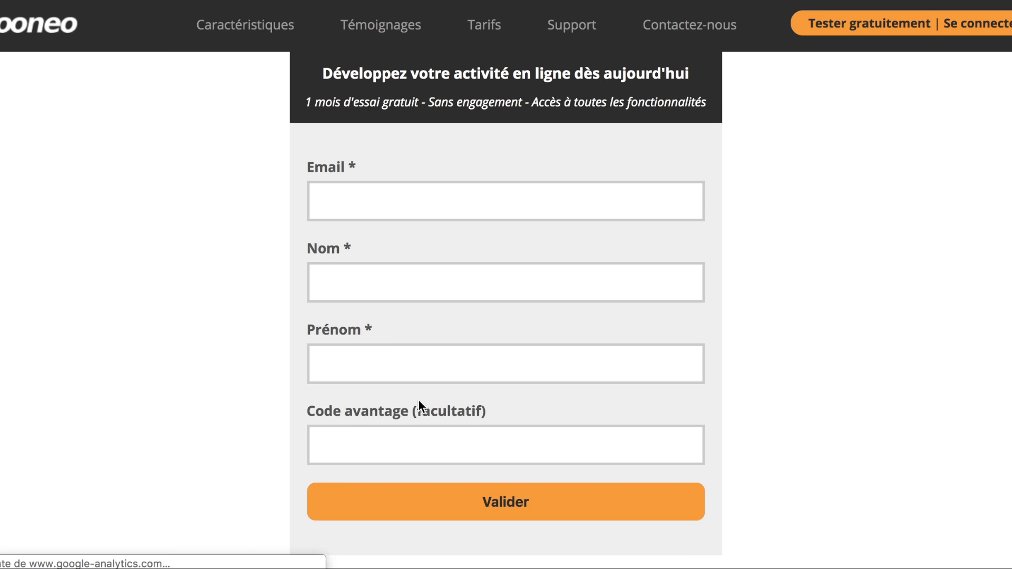
left_click(381, 434)
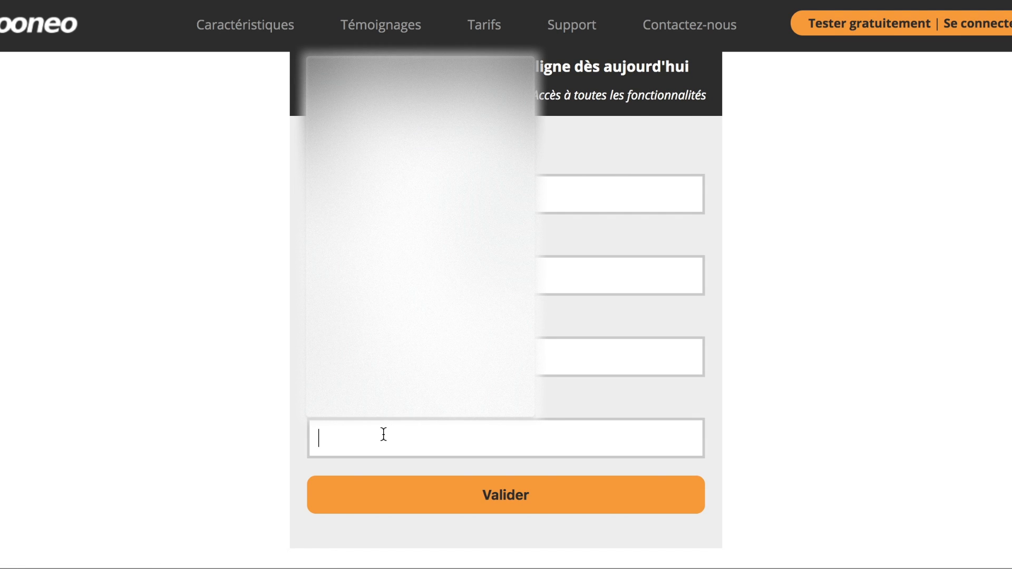
type("KNOJO")
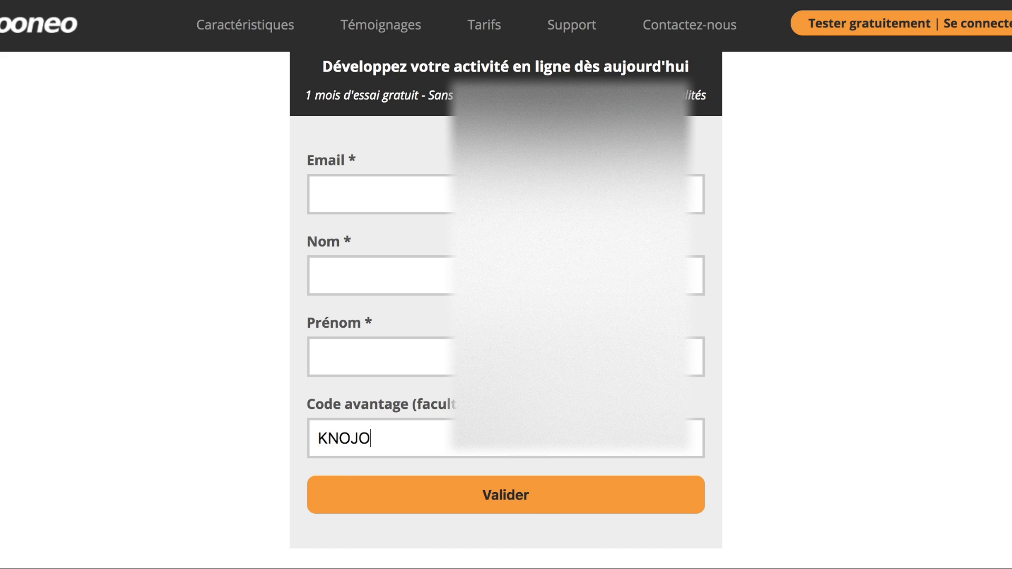
left_click(532, 498)
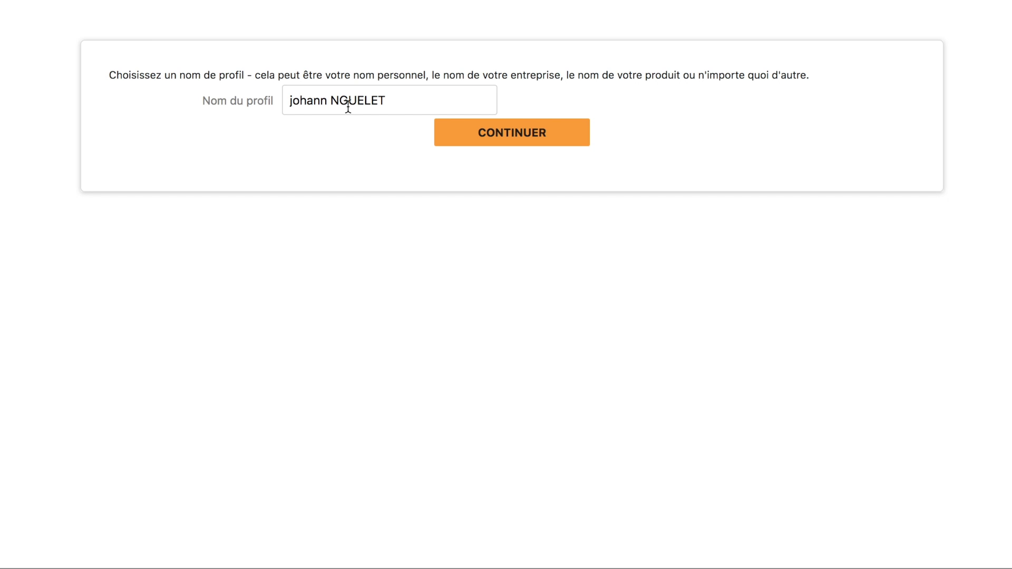
Confirm the profile name and set the sub-domain to debuter-un-blog.
left_click(388, 94)
key("super+a")
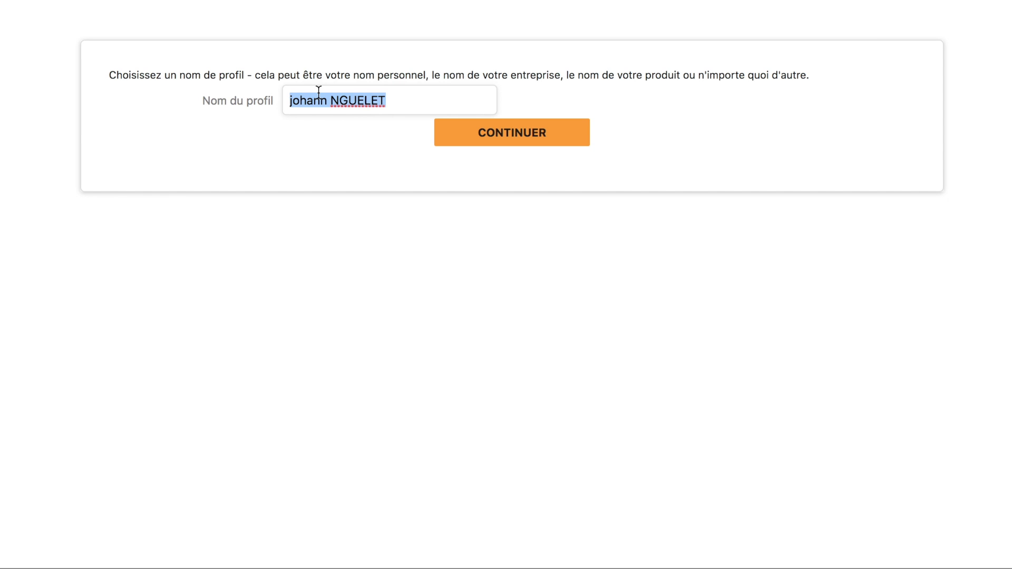
key("Return")
type("debuter")
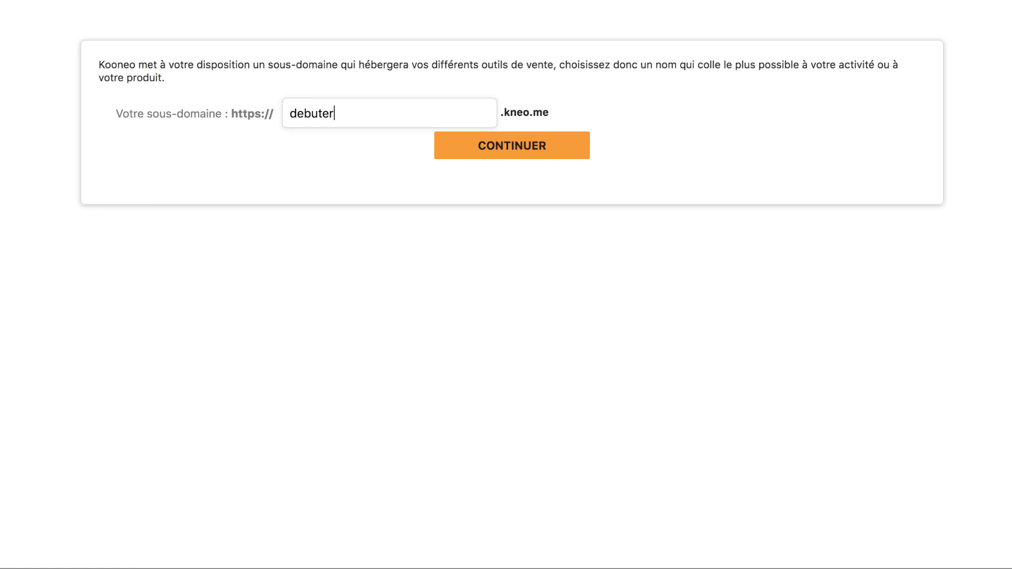
type("blog")
left_click_drag(383, 114, 205, 126)
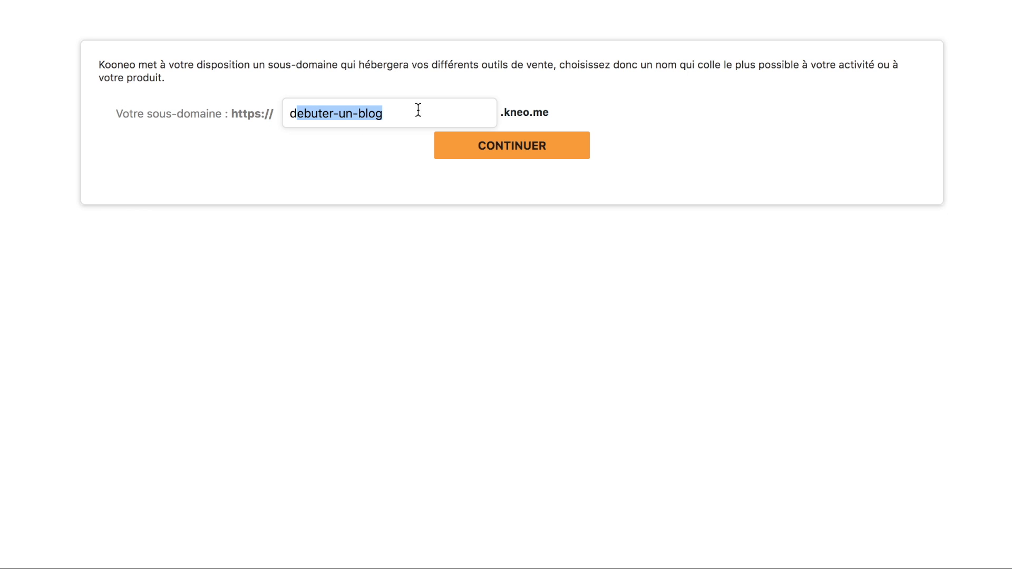
left_click(543, 157)
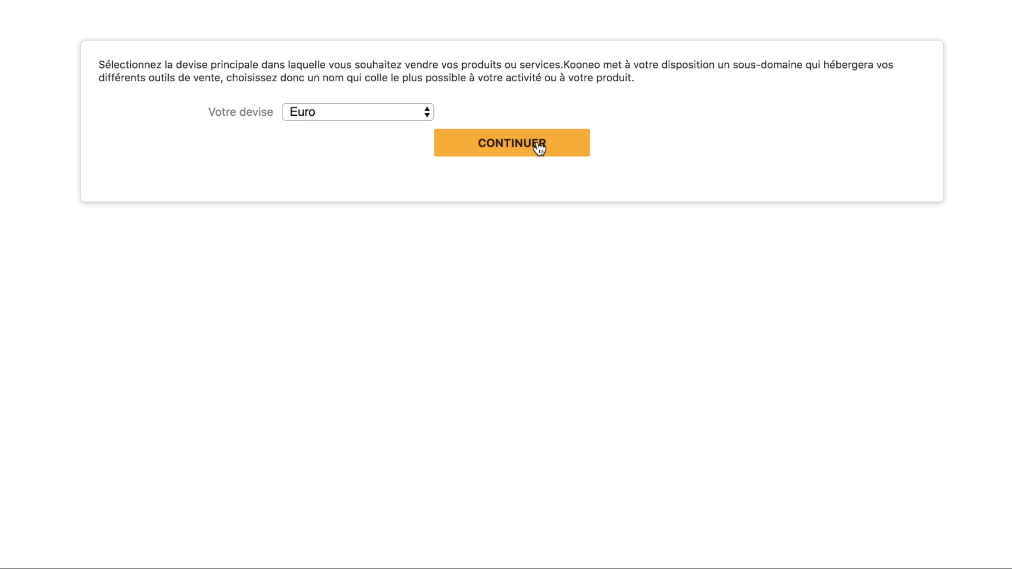
Keep Euro as the selling currency and finish account setup.
left_click(375, 111)
left_click(374, 112)
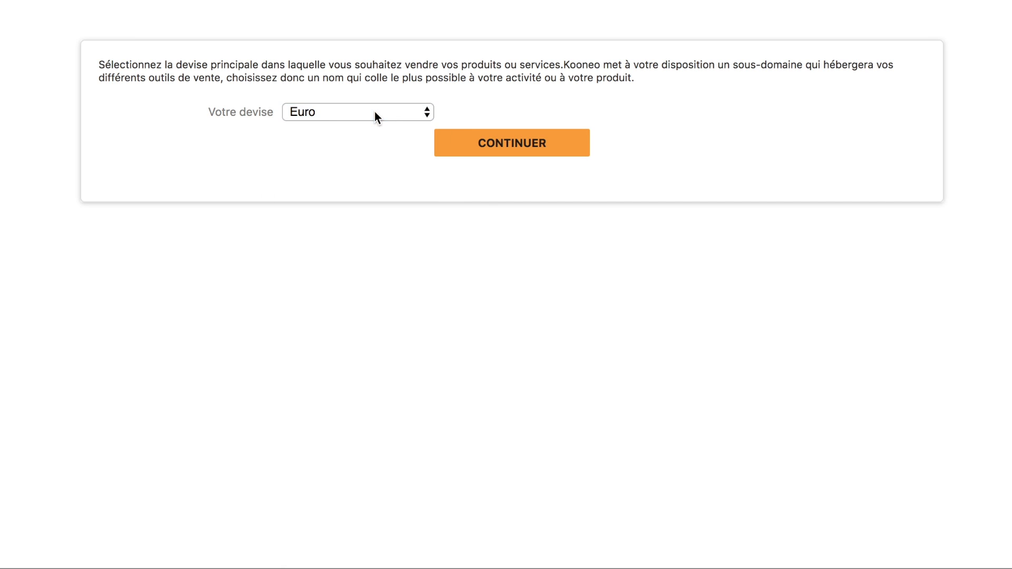
left_click(515, 150)
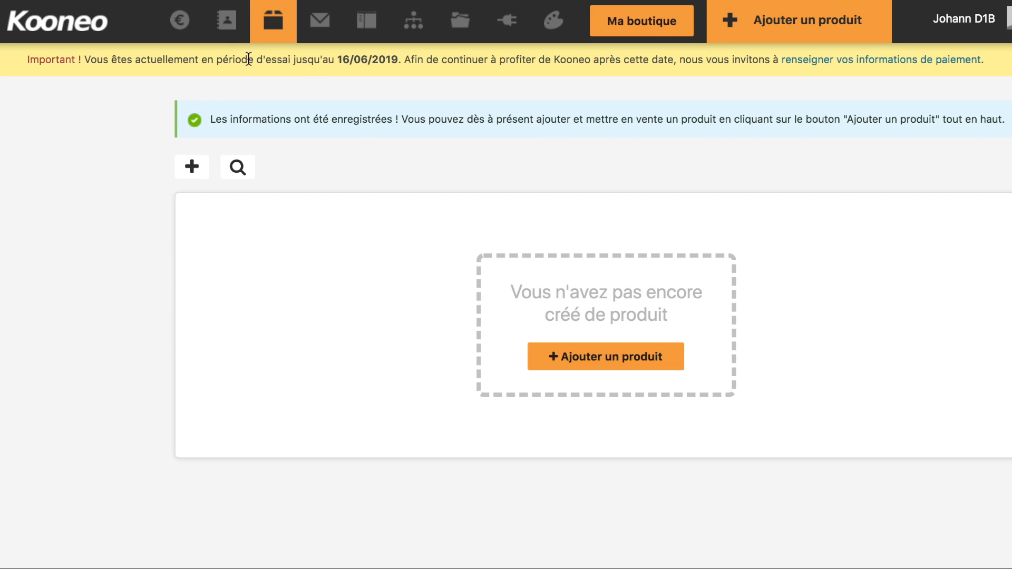
left_click_drag(338, 60, 396, 61)
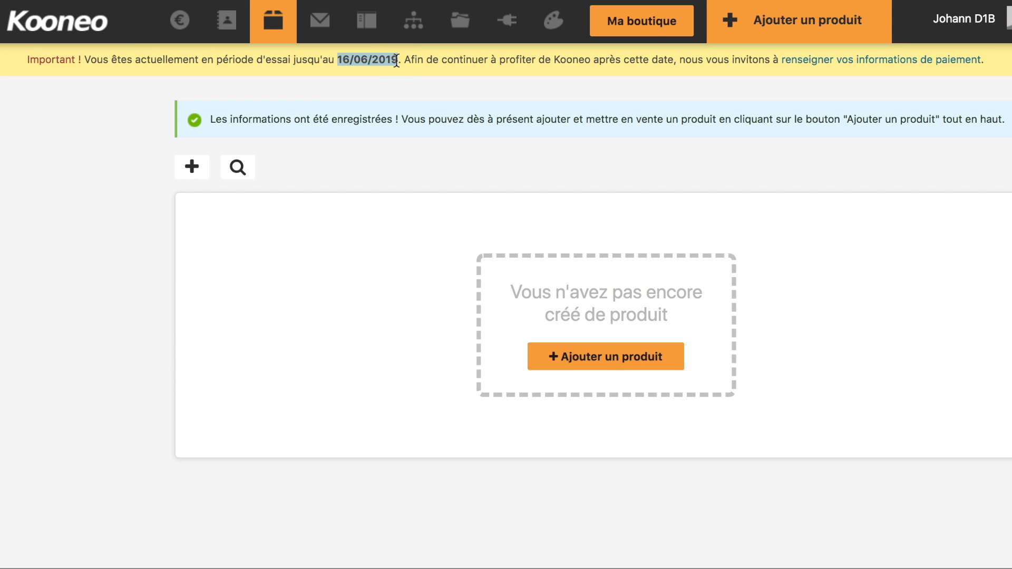
left_click(964, 19)
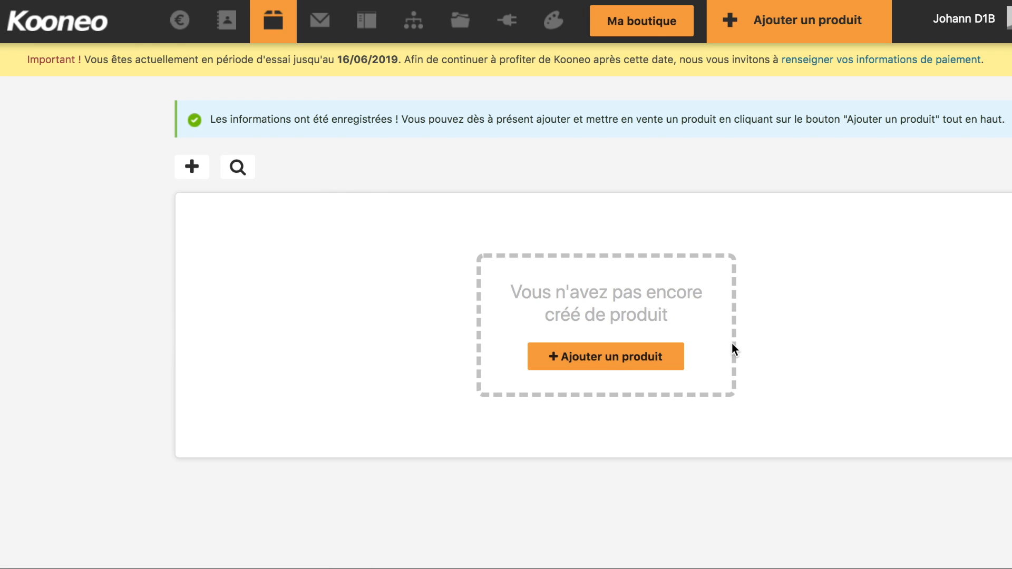
Create the product 'Créer un blog rentable en 6 semaines'.
left_click(648, 364)
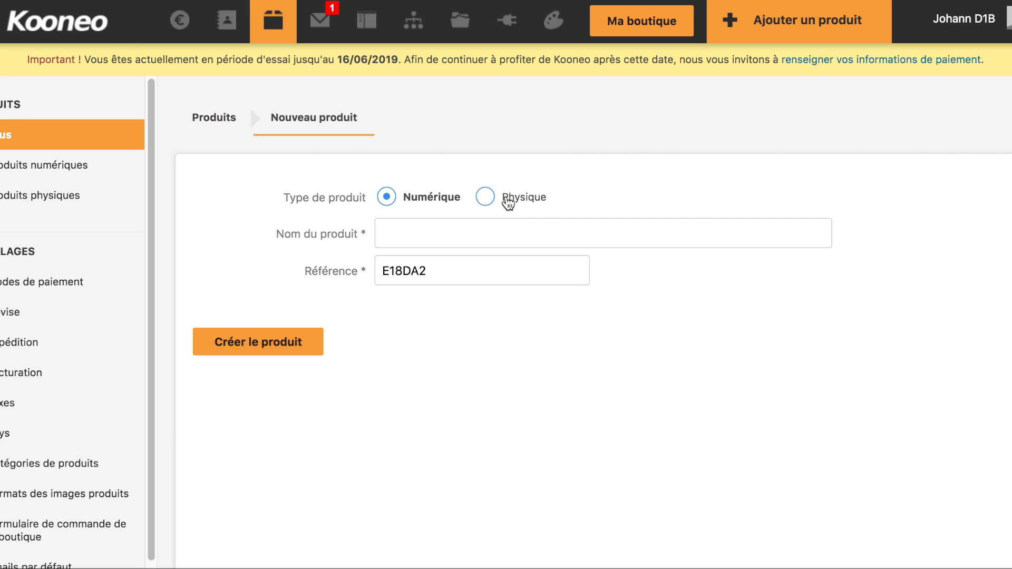
left_click(411, 233)
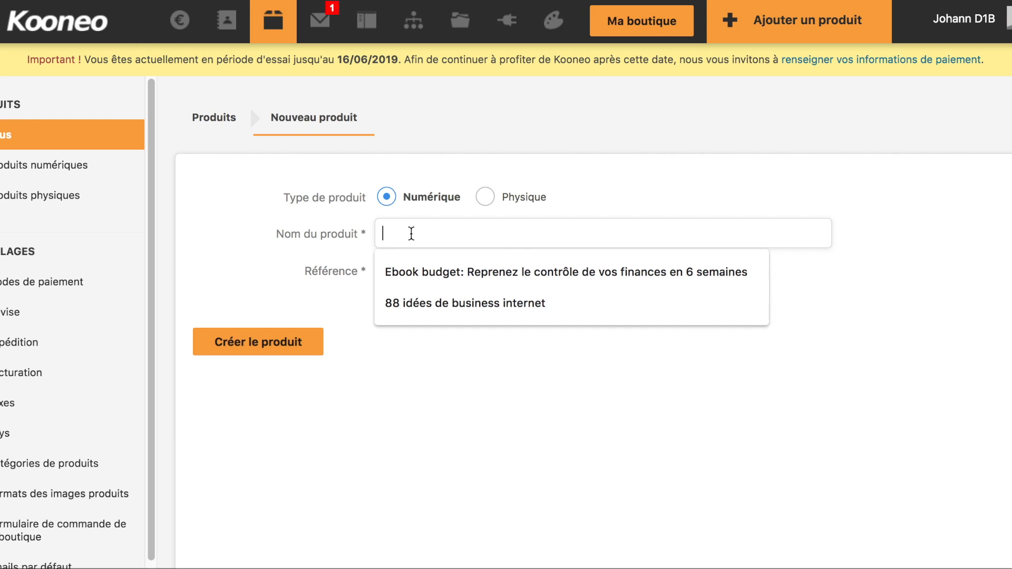
type("Créer ")
type("un blog rentable en 6 s")
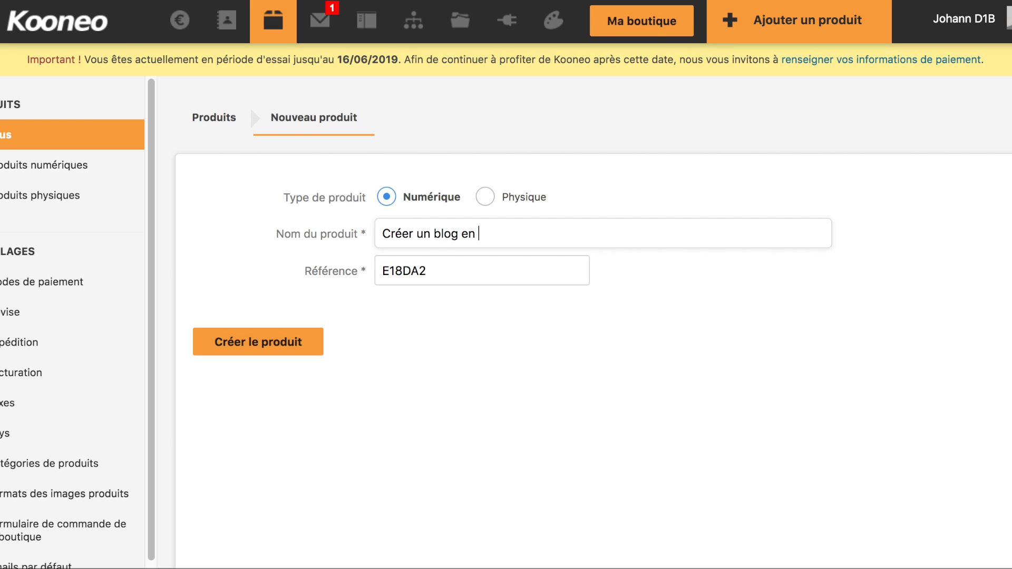
type("emaines")
key("alt+Left")
key("alt+Left")
key("alt+Left")
type("rentable")
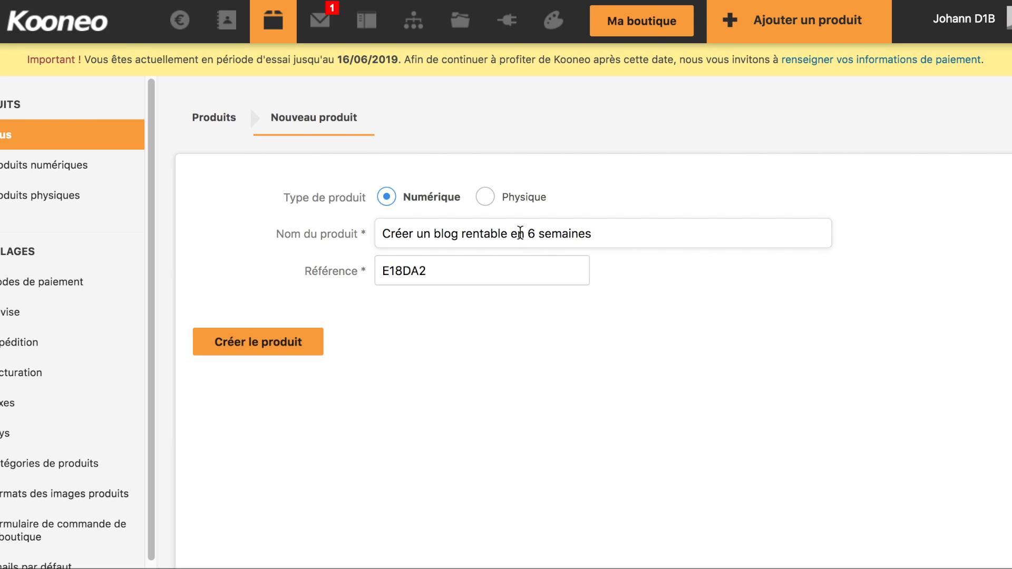
left_click(277, 351)
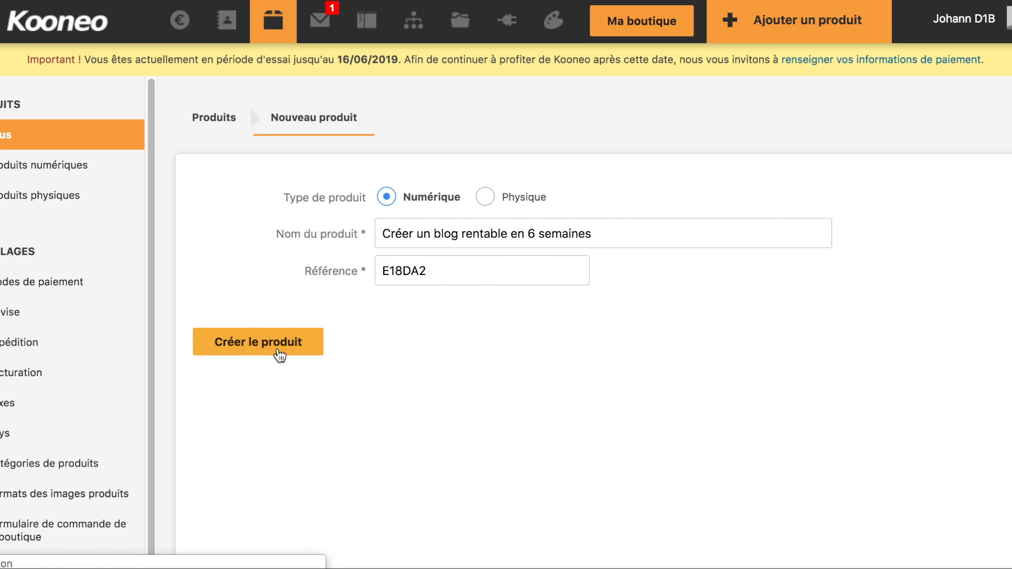
Paste the product name into both the short and detailed descriptions.
scroll(412, 266, "down", 5)
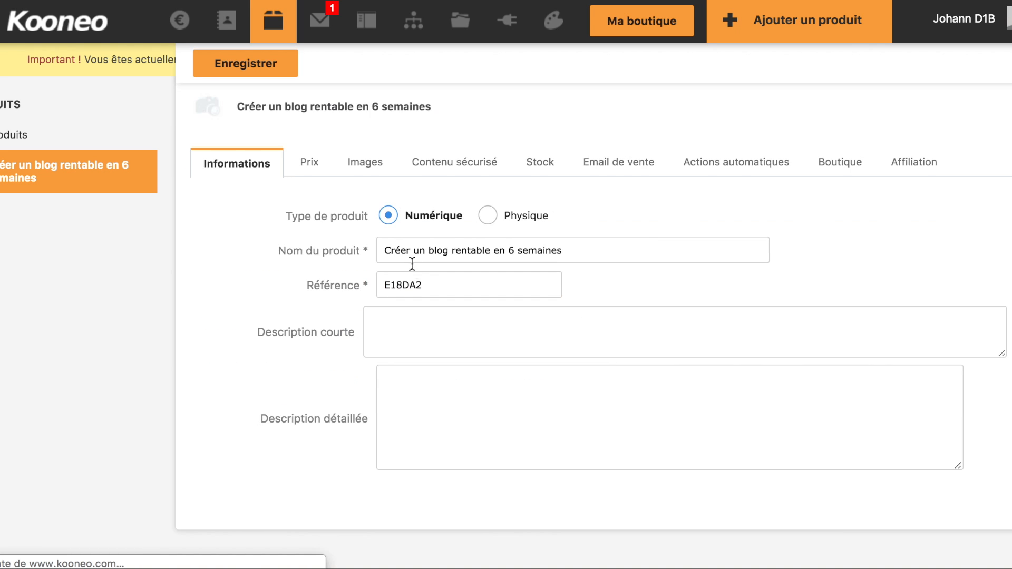
left_click(408, 291)
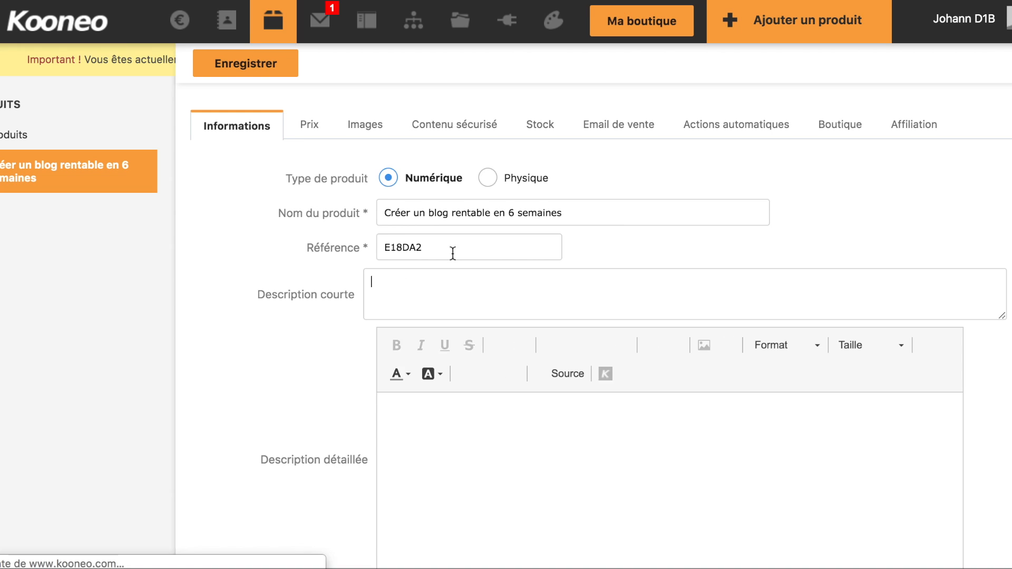
type("Créer un blog rentable en 6 semaines")
scroll(462, 411, "down", 3)
left_click(495, 340)
type("Créer un blog rentable en 6 semaines")
scroll(495, 340, "up", 5)
scroll(496, 340, "down", 5)
scroll(496, 340, "up", 7)
scroll(495, 341, "down", 2)
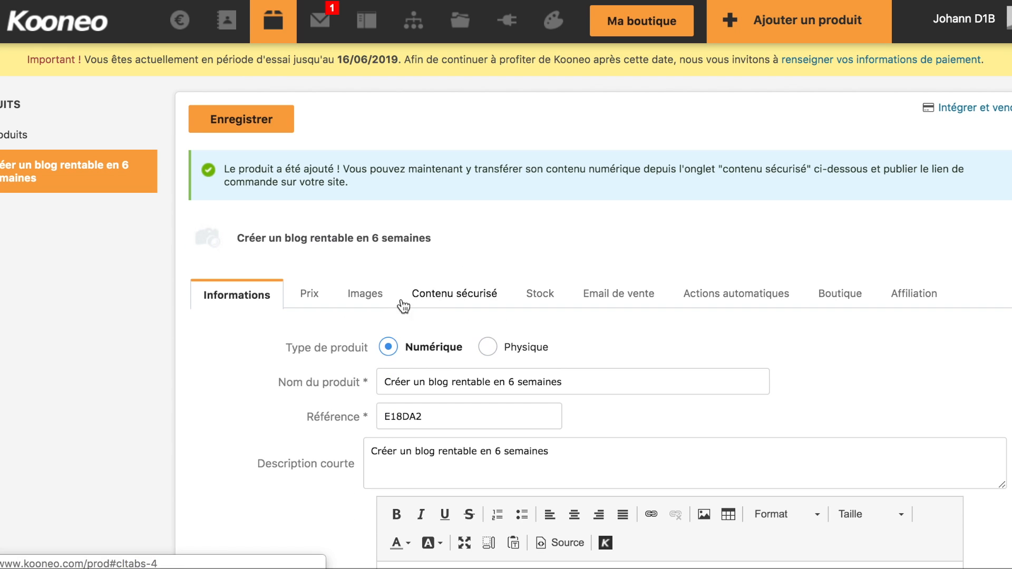
scroll(329, 300, "down", 1)
Point out the free private and public access types, then set the price to 67.
left_click(311, 264)
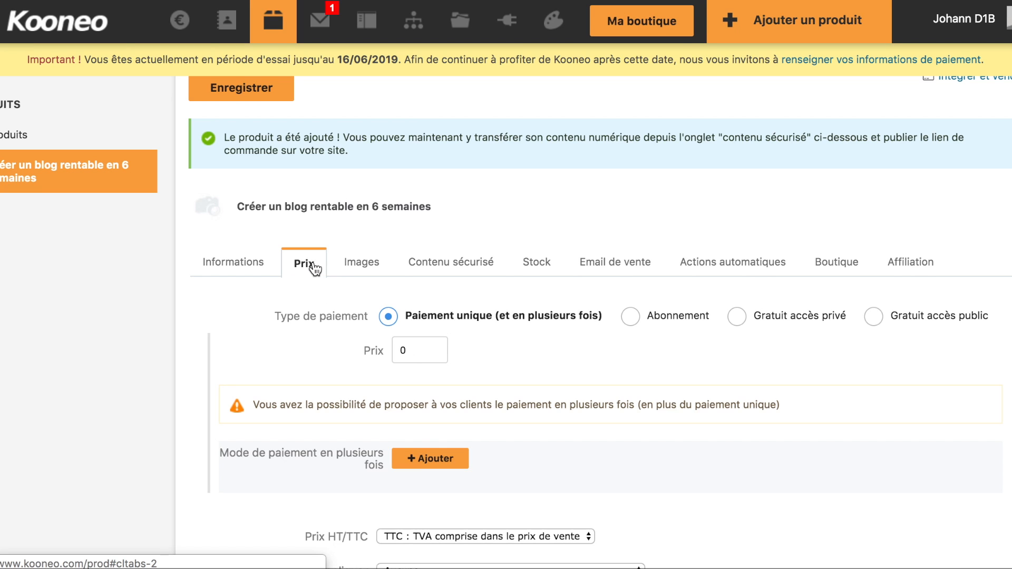
scroll(377, 213, "down", 4)
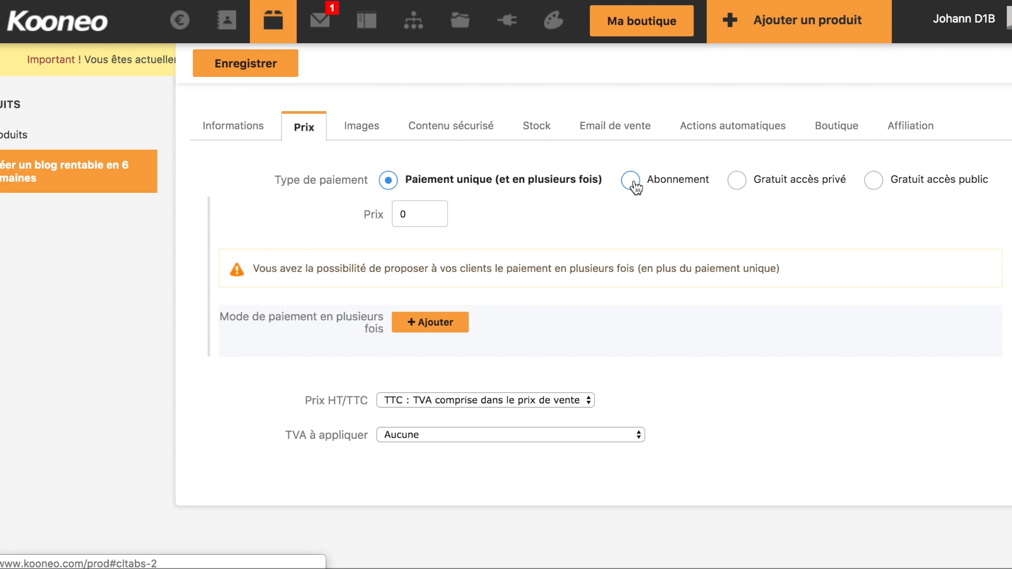
left_click_drag(850, 181, 757, 189)
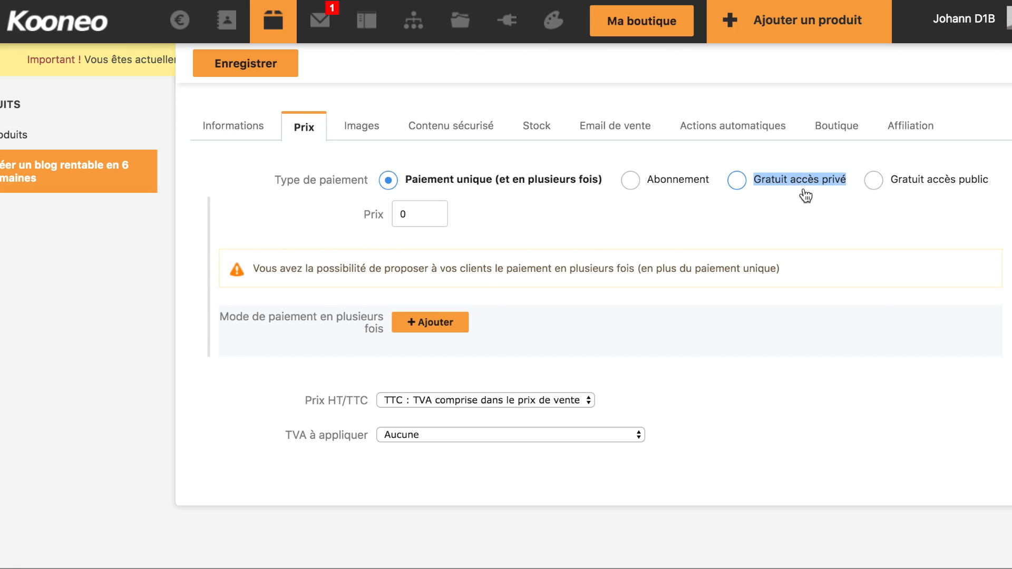
left_click_drag(898, 181, 992, 182)
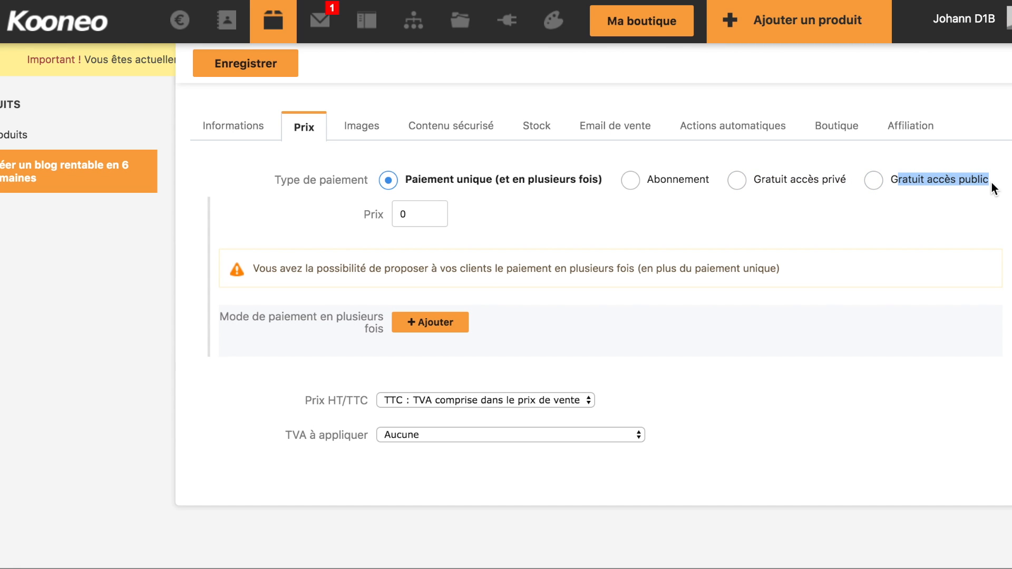
left_click(430, 216)
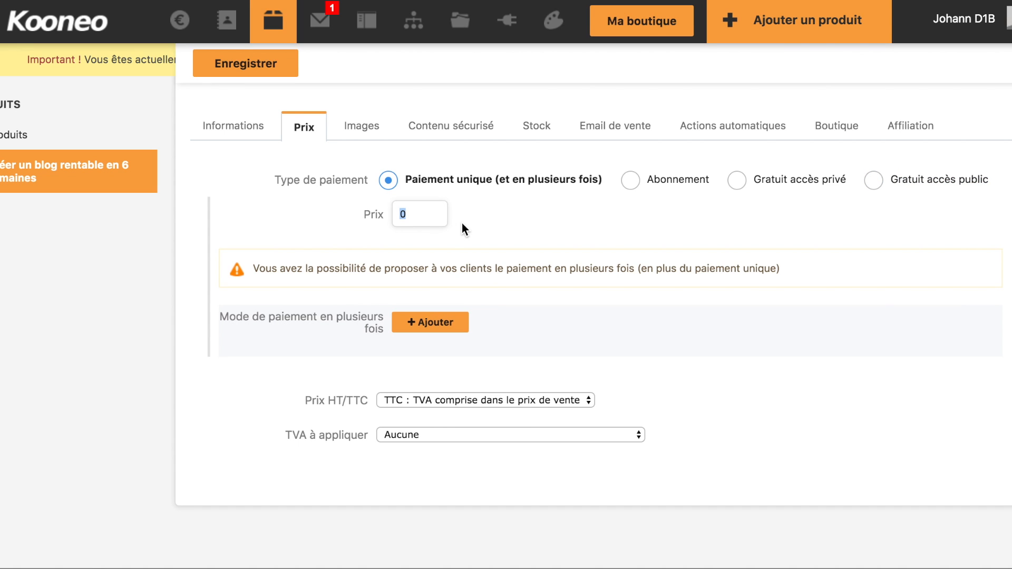
type("67")
Add installment plans of 2 × 35.00€ and 3 × 23.34€ per month.
left_click(444, 323)
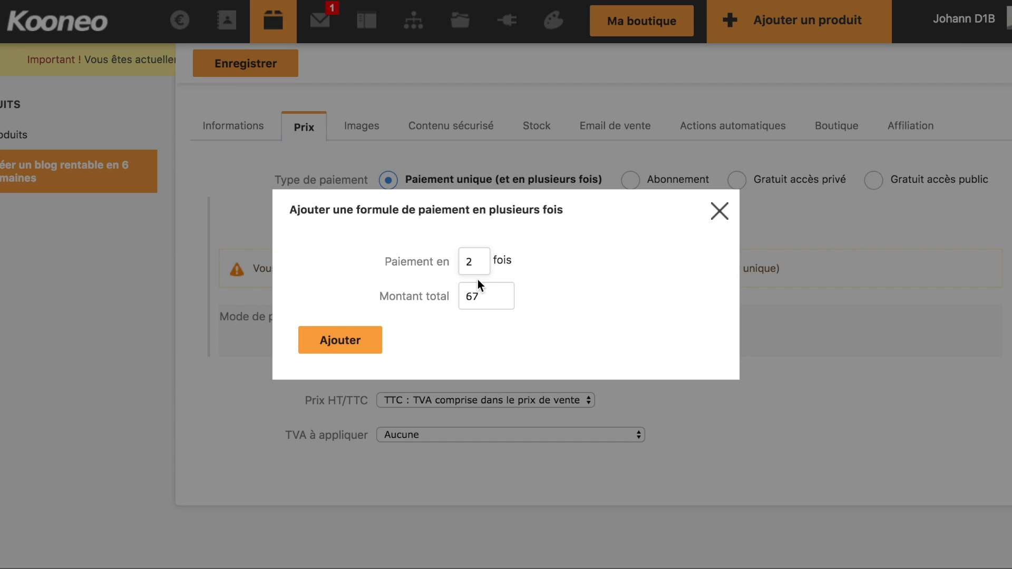
key("Tab")
type("70")
left_click(356, 332)
left_click_drag(565, 364, 640, 373)
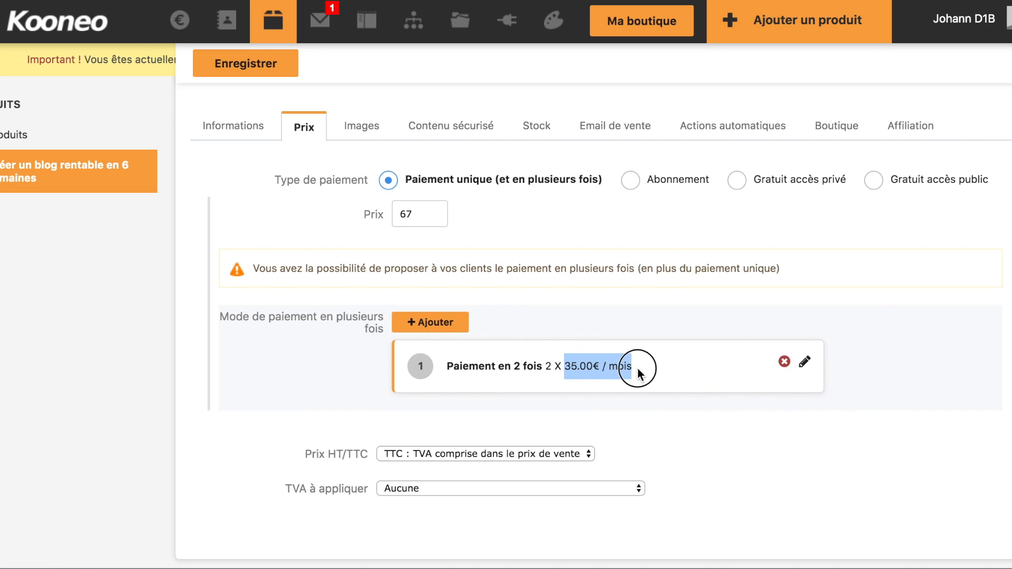
left_click(444, 252)
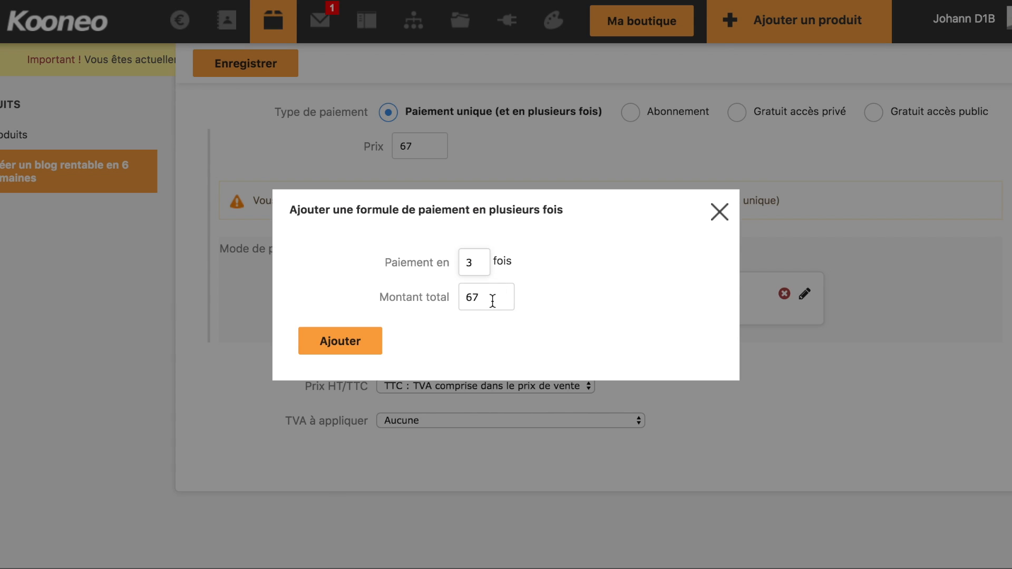
double_click(466, 299)
type("7")
left_click(334, 343)
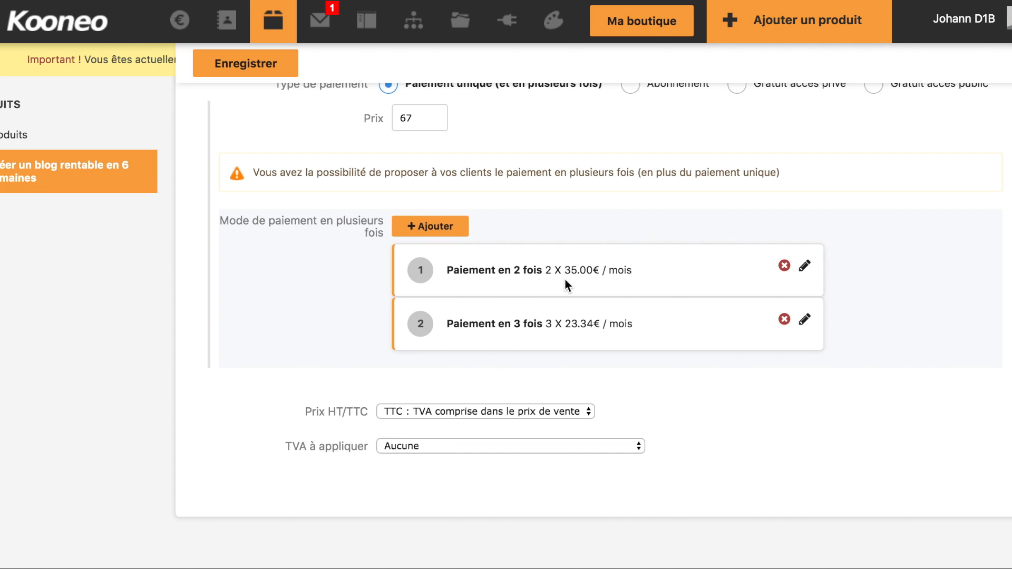
left_click_drag(478, 271, 611, 343)
Save the product and upload 3DBOOK (1) copie.png as its product image.
scroll(250, 84, "up", 6)
left_click(240, 160)
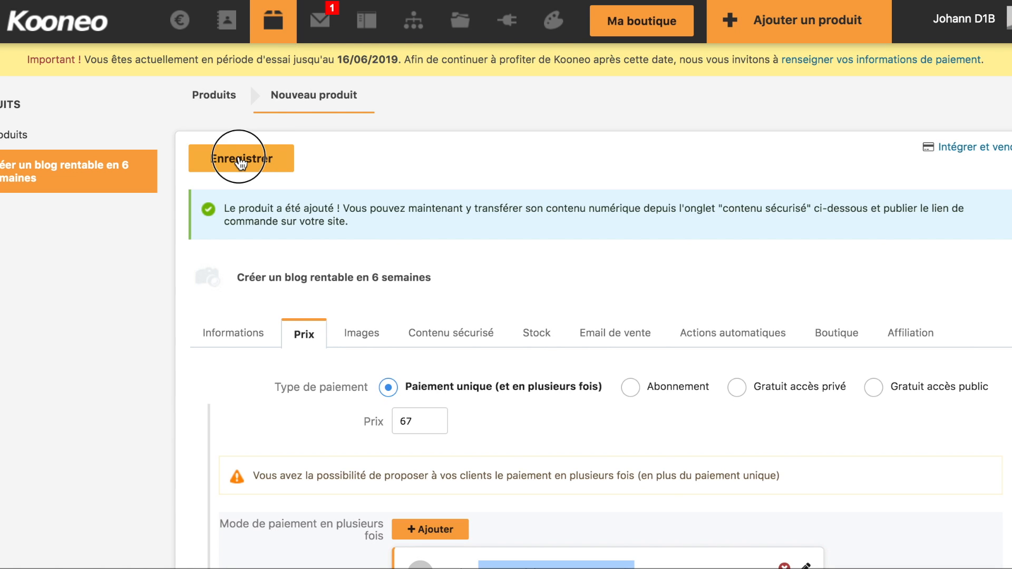
left_click(360, 156)
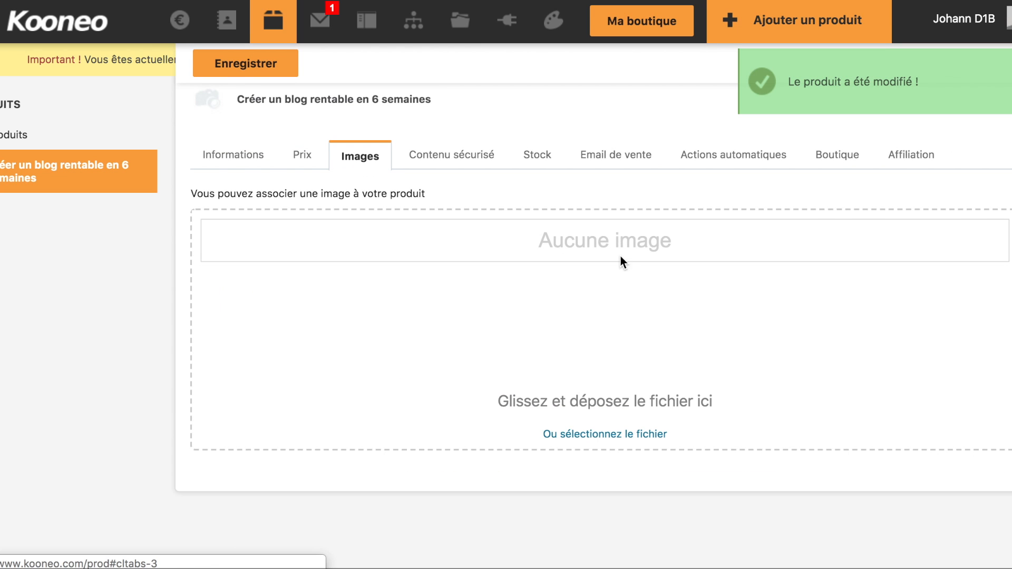
left_click(625, 435)
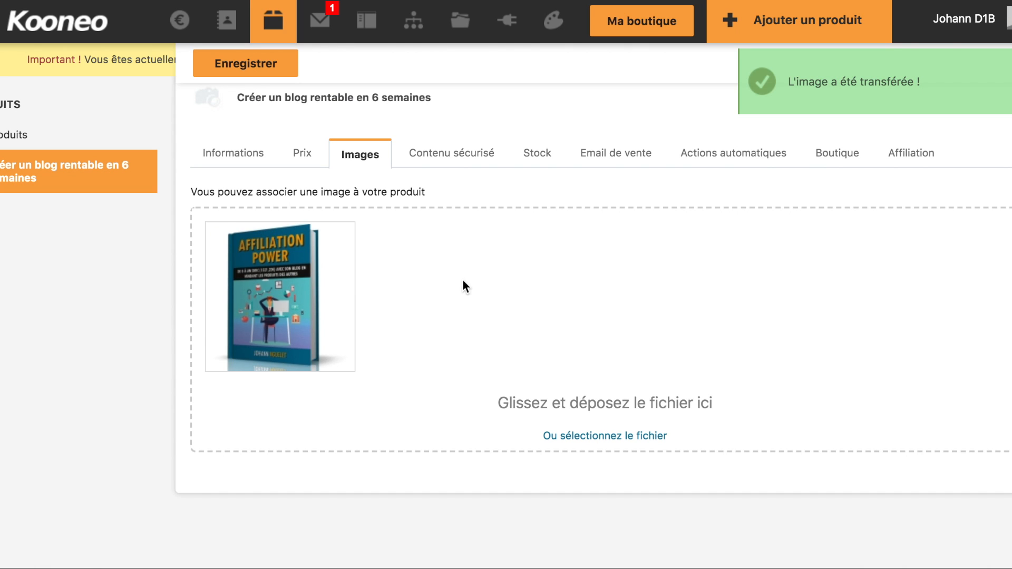
left_click(456, 157)
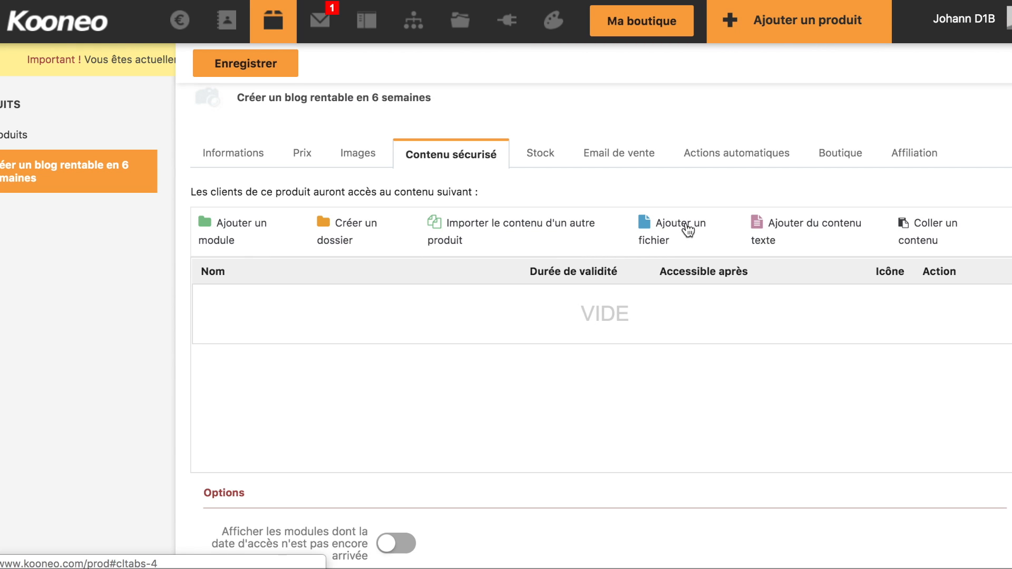
Create the secure-content modules Module 1 and Module 2.
left_click(683, 229)
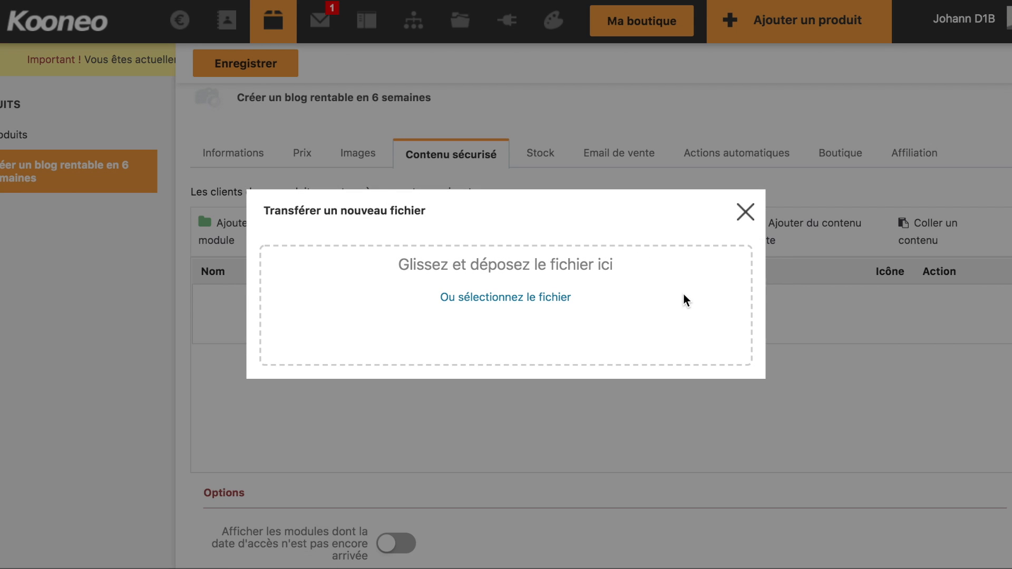
left_click(746, 214)
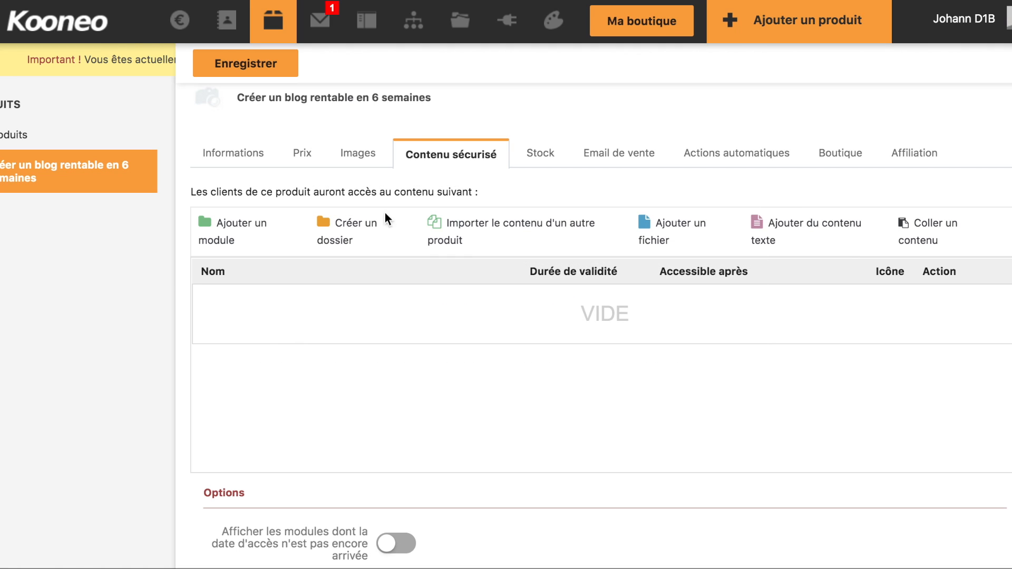
left_click(248, 224)
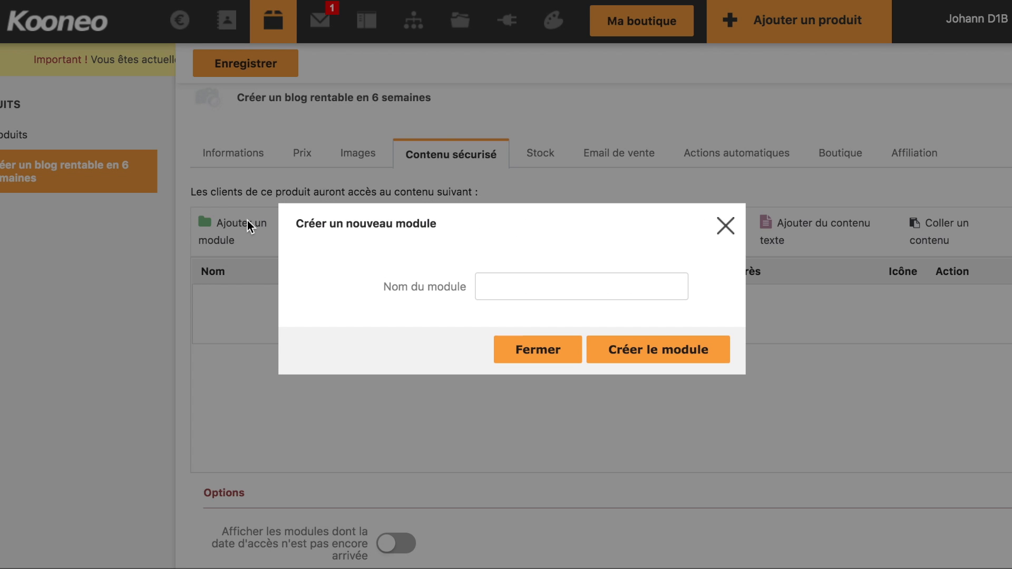
left_click(528, 288)
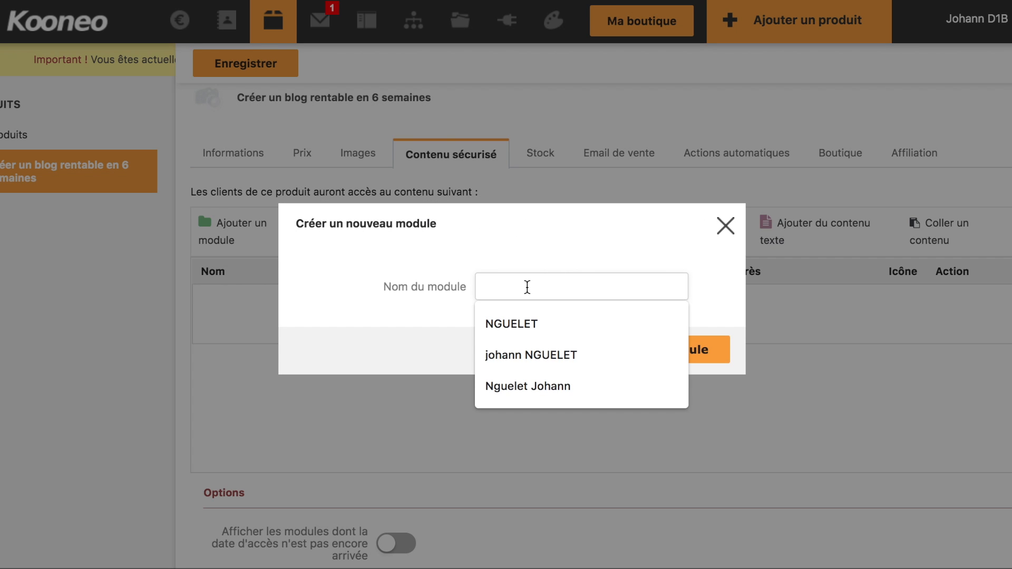
type("Module 1")
left_click(699, 359)
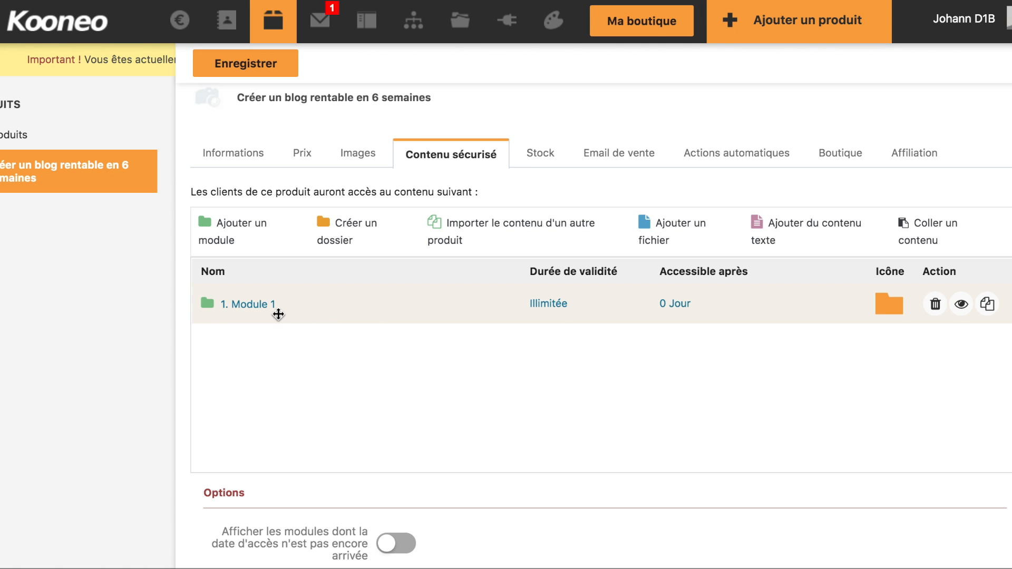
left_click(266, 305)
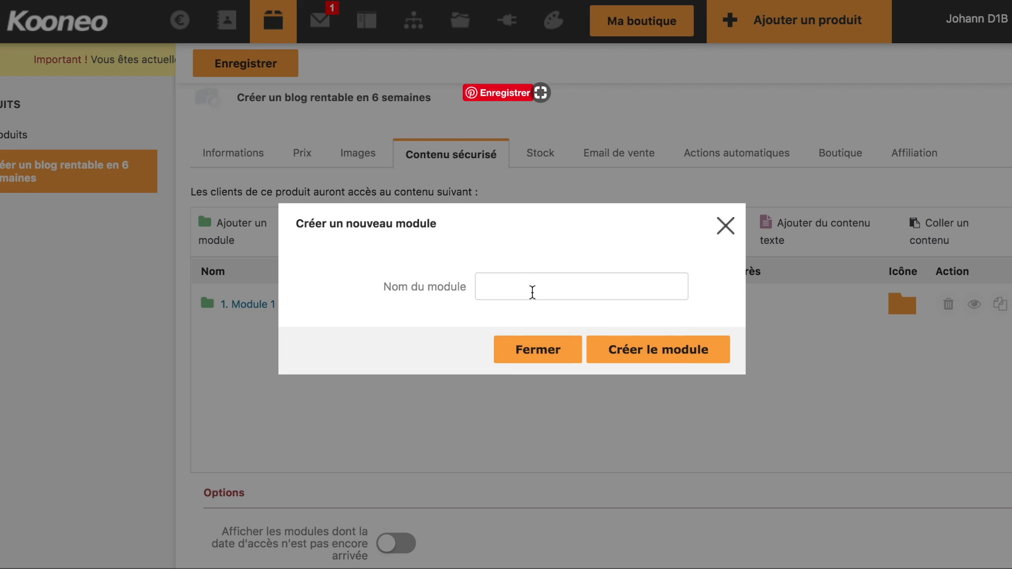
left_click(520, 285)
type("Module 2")
left_click(655, 353)
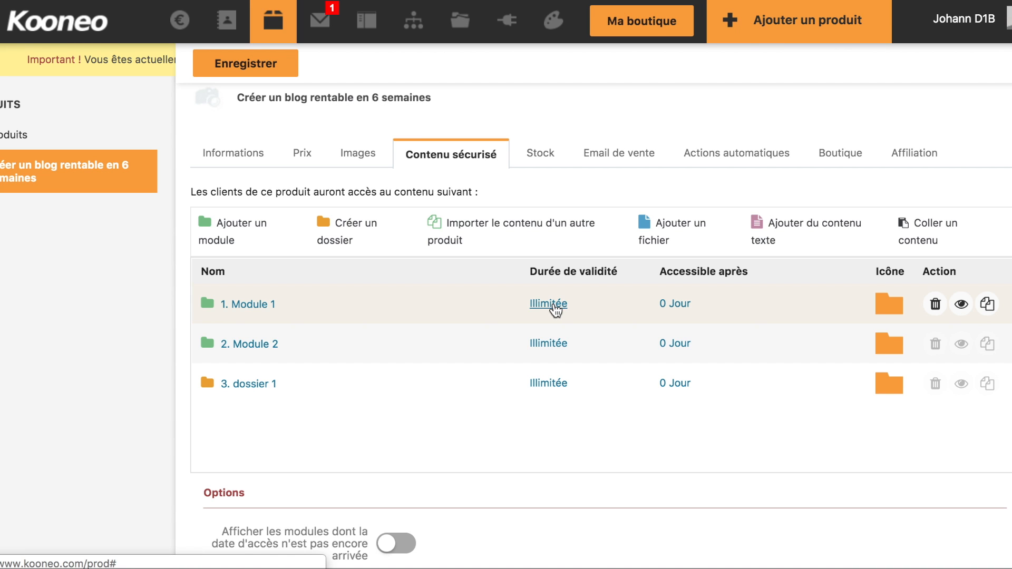
Review Module 1's access duration and delay settings and browse the built-in Kooneo icons.
left_click(552, 305)
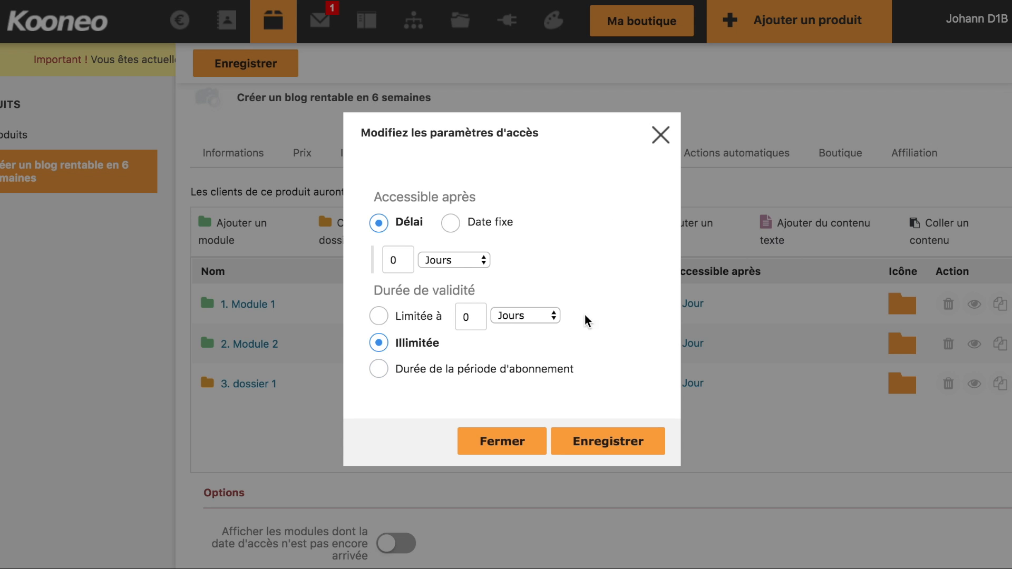
left_click(661, 135)
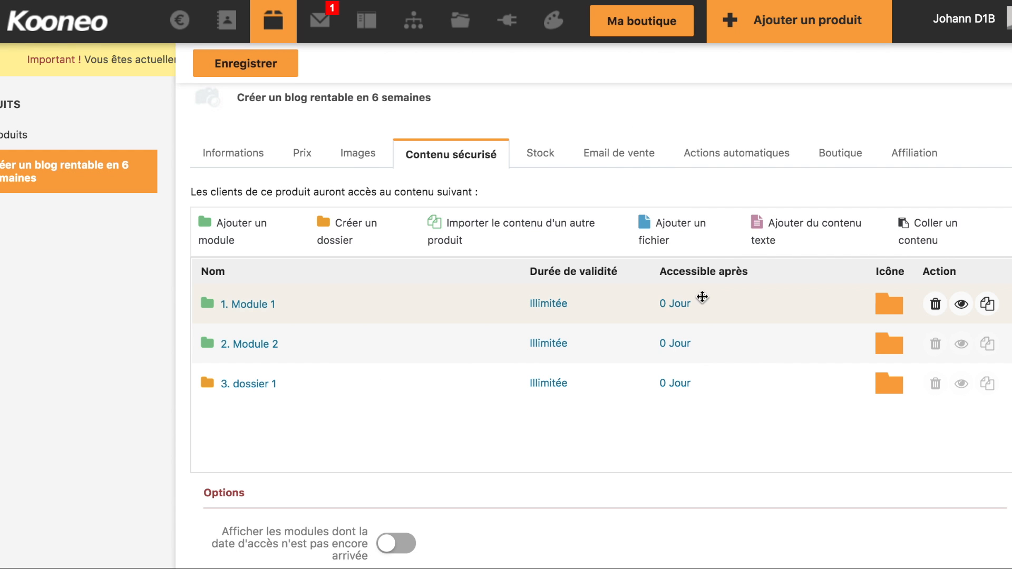
left_click(676, 306)
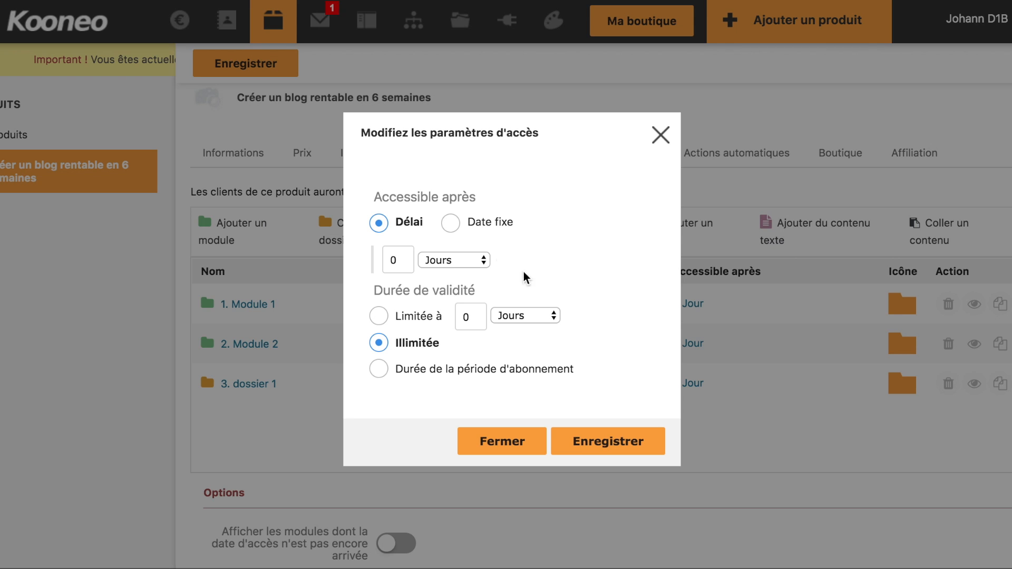
left_click(340, 317)
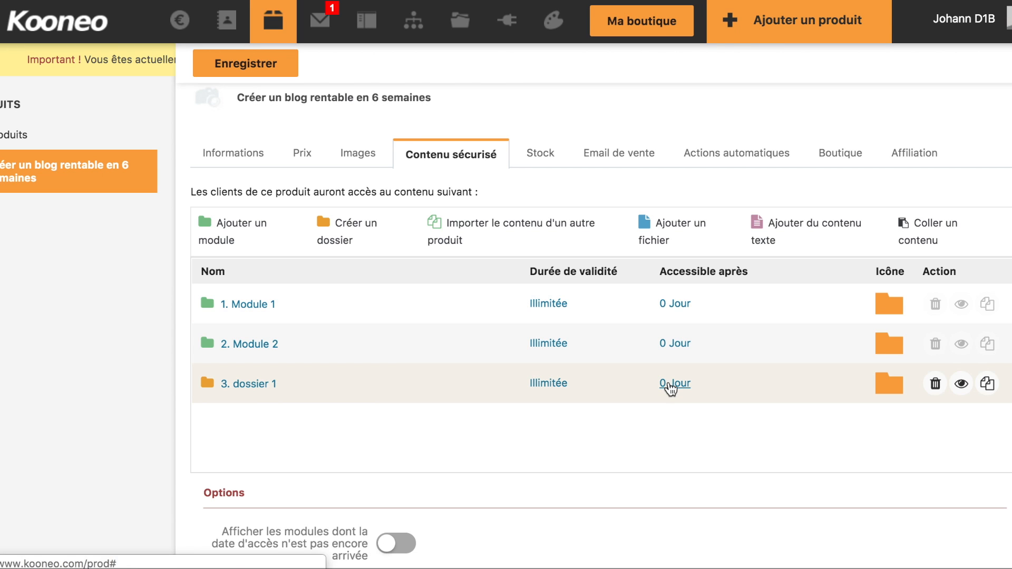
left_click(893, 312)
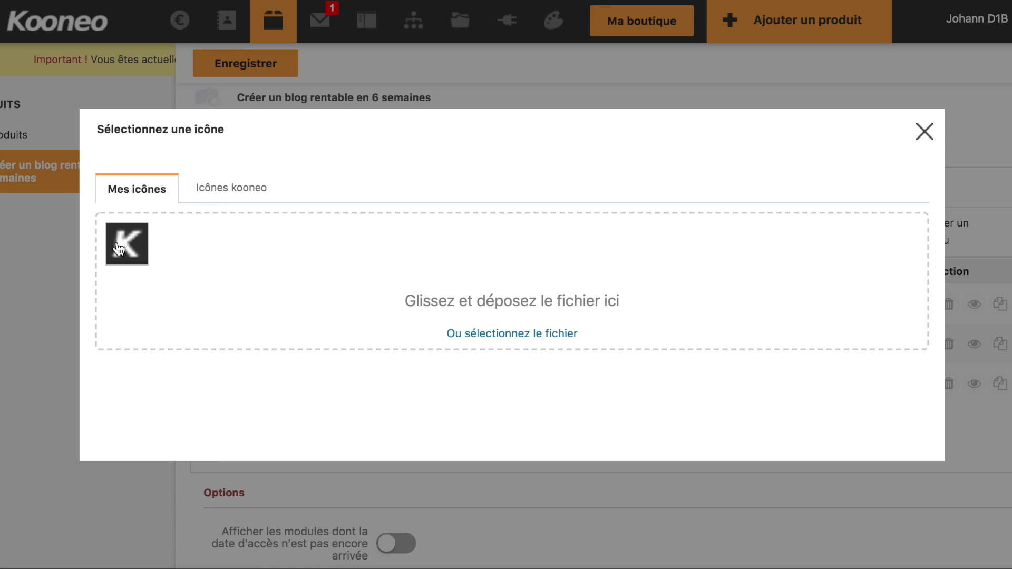
left_click(223, 184)
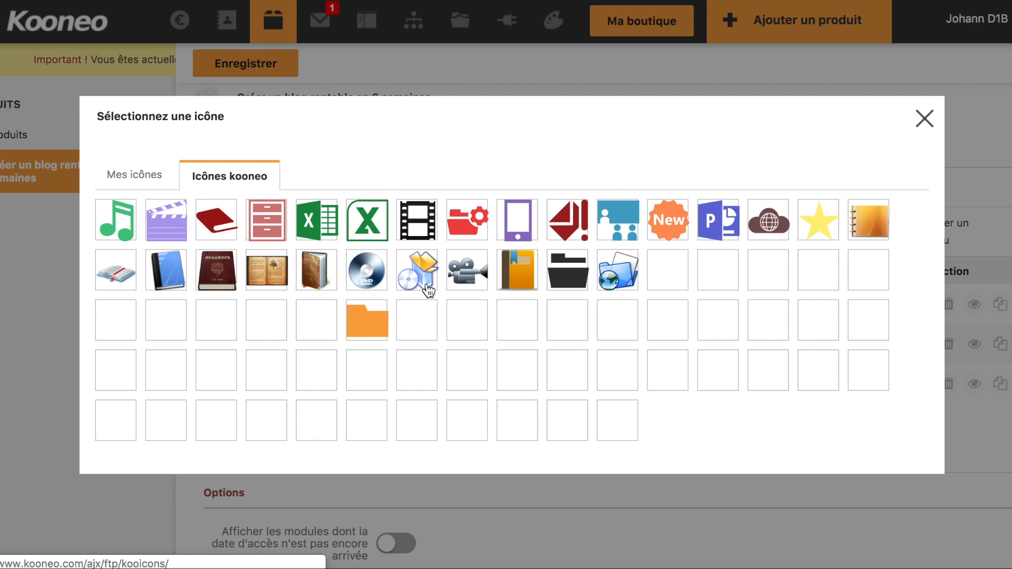
left_click(924, 118)
Try the 'Email configuré ci-dessous' option, then revert to 'Email de vente par défaut'.
left_click(548, 158)
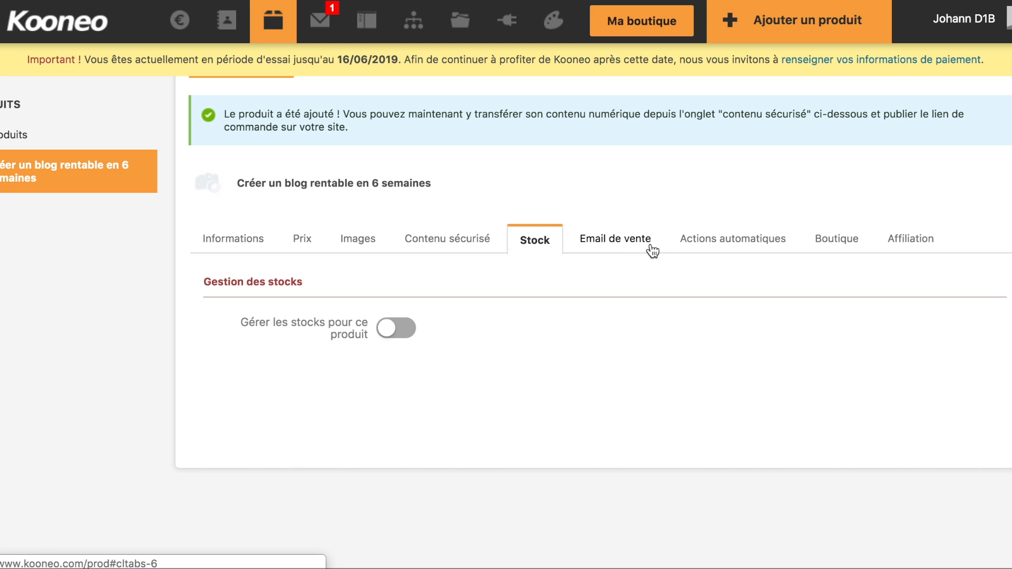
left_click(636, 245)
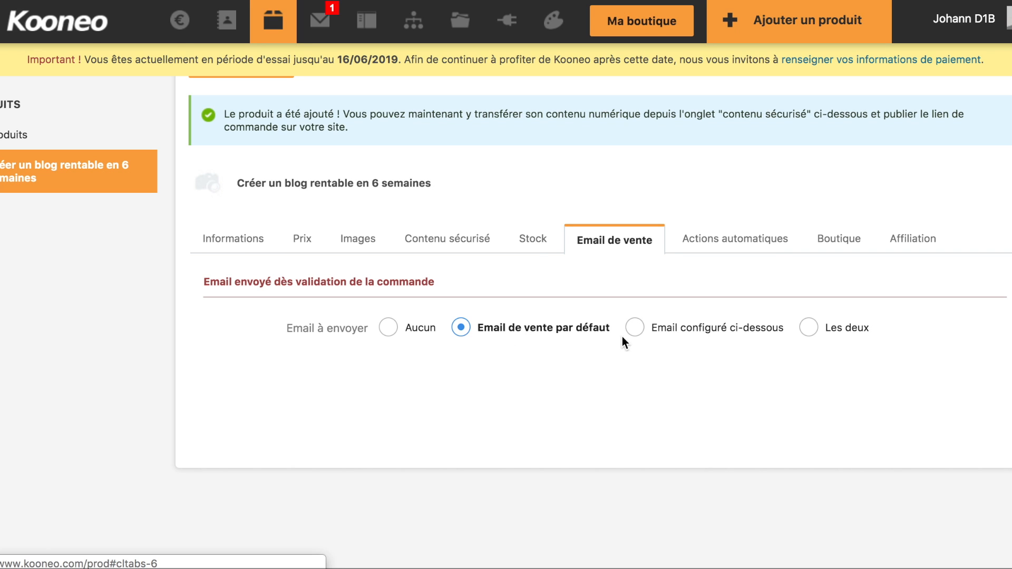
left_click(636, 327)
scroll(425, 319, "down", 5)
left_click(412, 315)
scroll(422, 295, "up", 3)
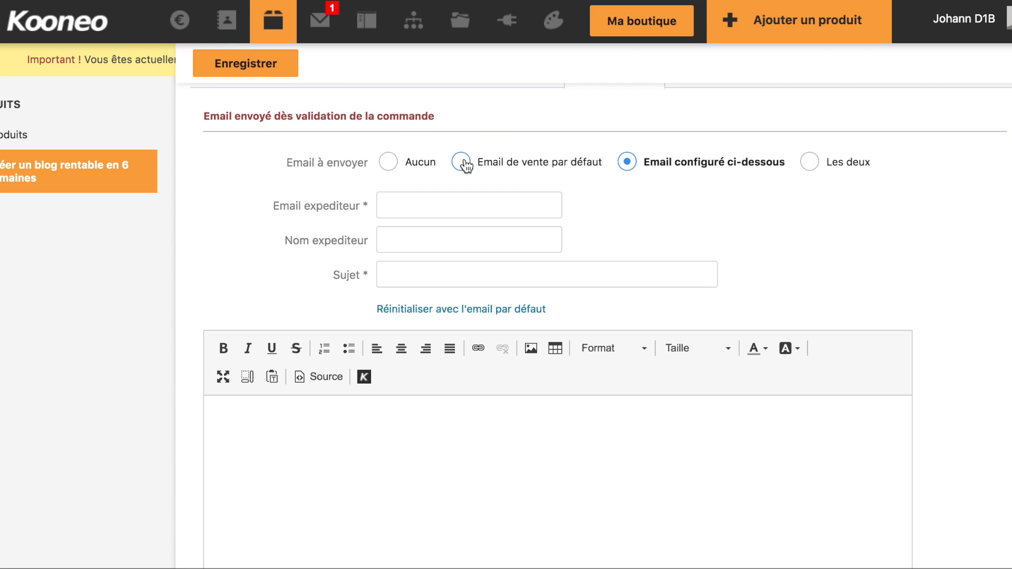
left_click(467, 164)
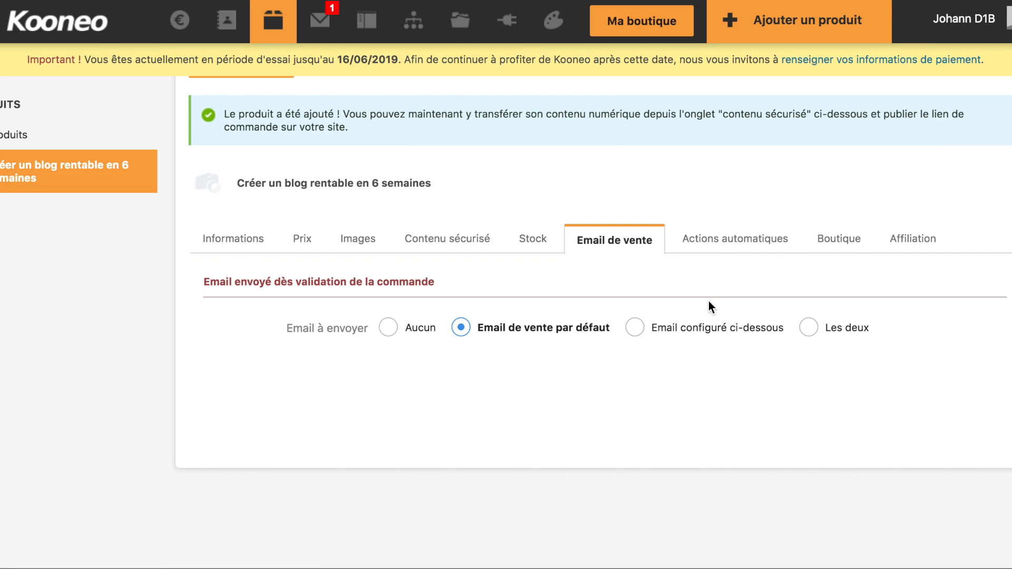
left_click(746, 248)
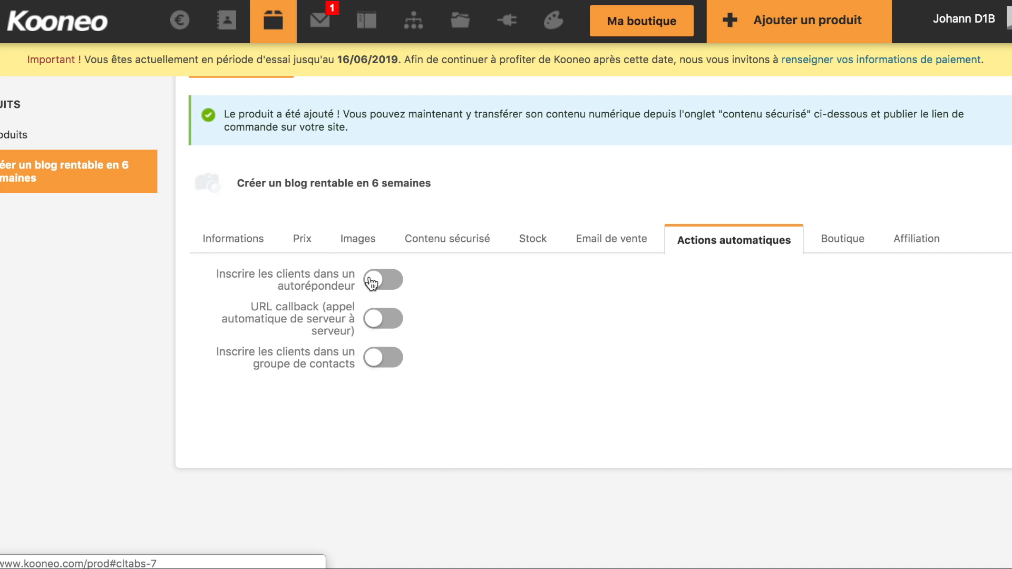
Switch on enrolling customers in an autorépondeur, then switch it back off.
left_click_drag(277, 286, 352, 289)
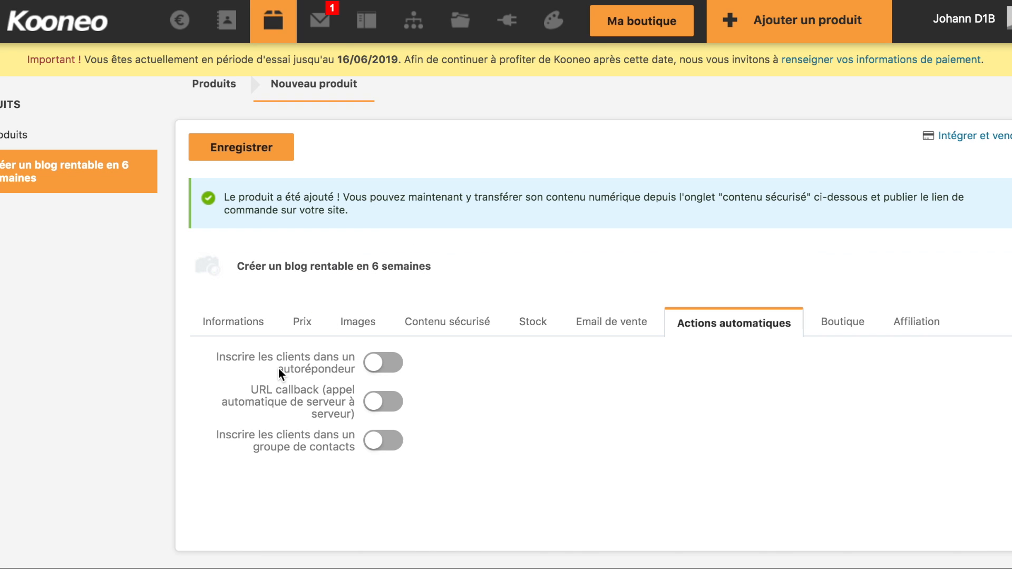
left_click_drag(277, 368, 356, 372)
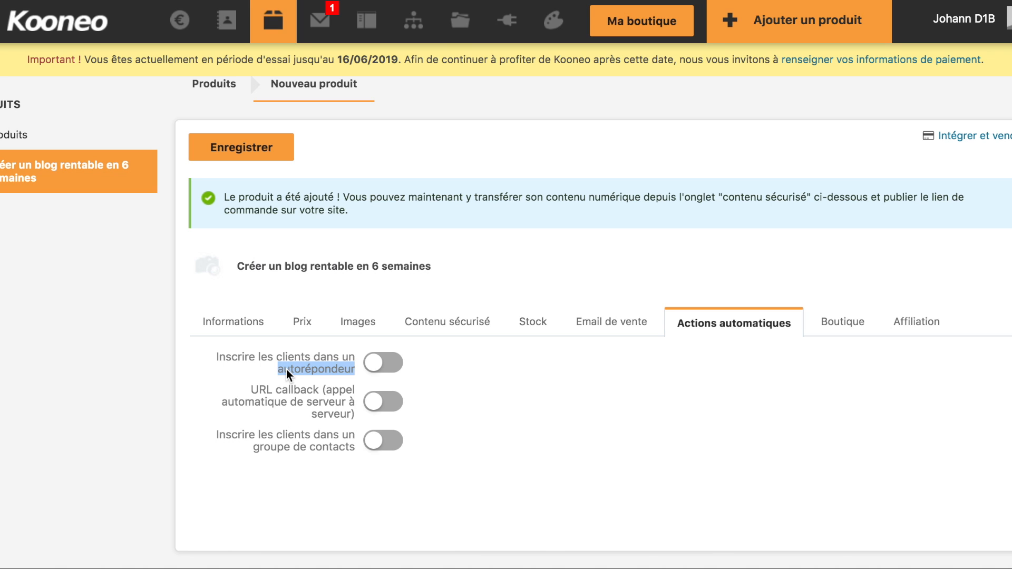
left_click(383, 363)
scroll(410, 410, "down", 3)
left_click(450, 354)
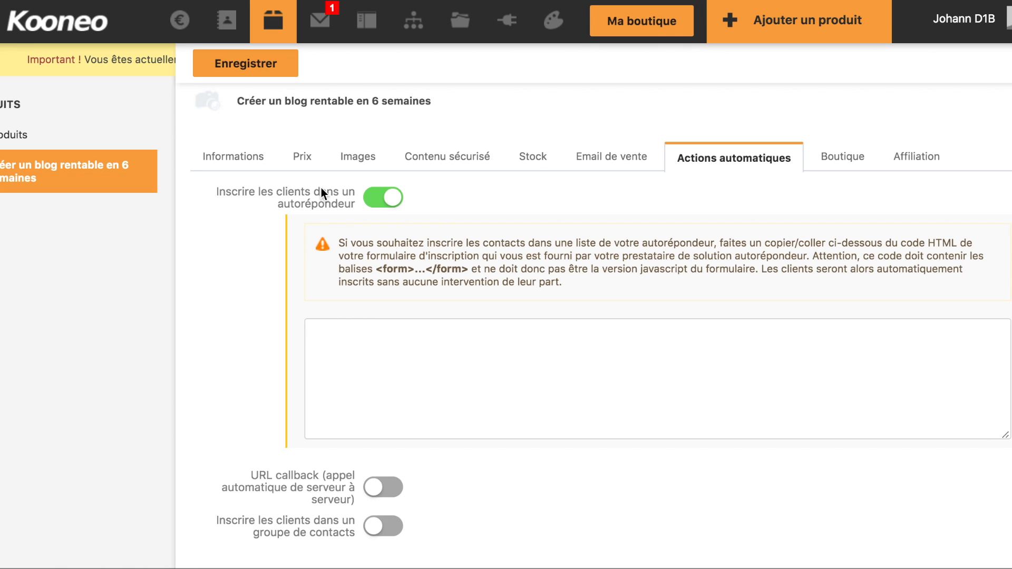
left_click(382, 198)
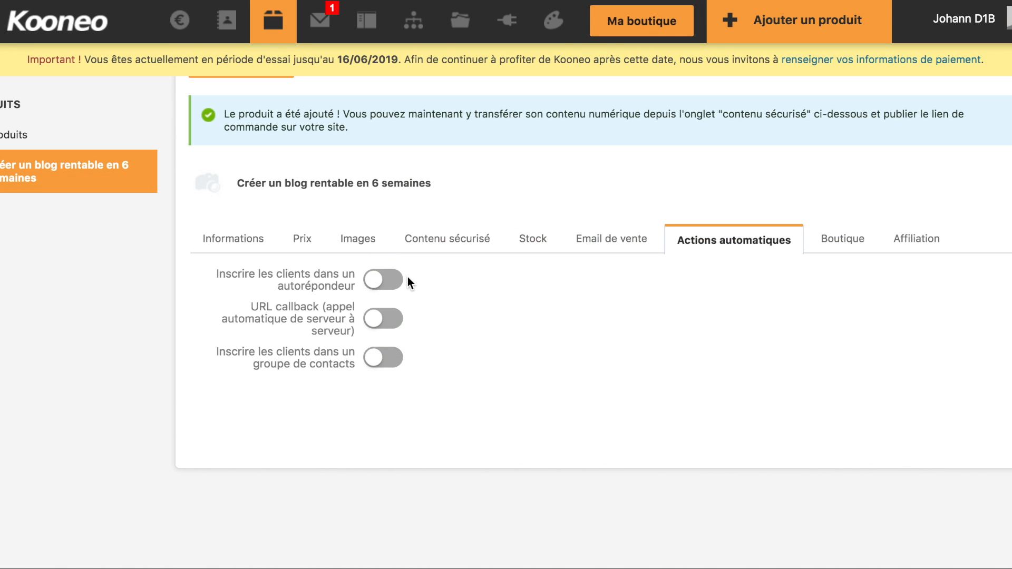
Turn on 'Inscrire les clients dans un groupe de contacts', leaving the Groupe unselected.
left_click(379, 361)
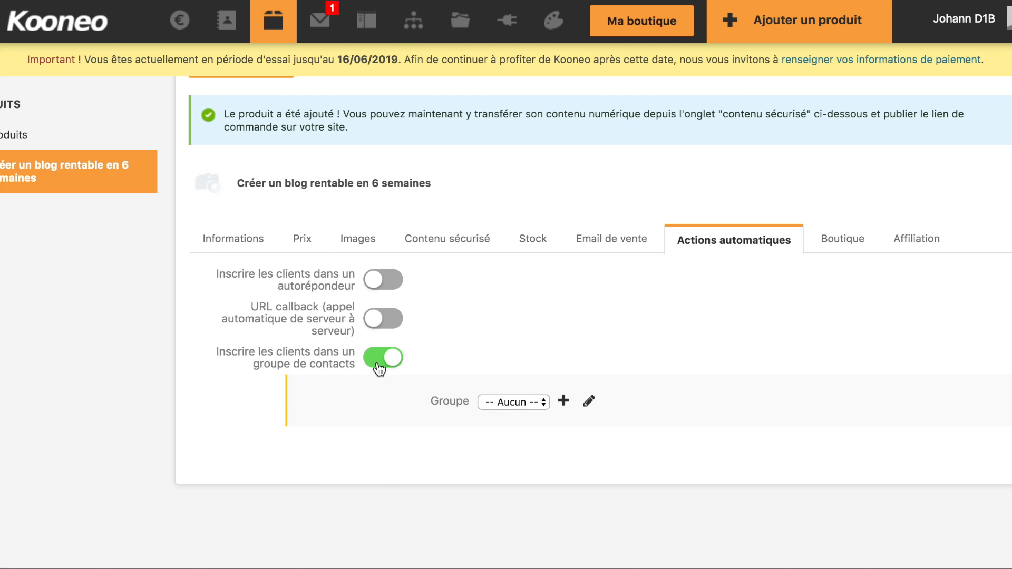
left_click(517, 406)
left_click(518, 404)
Open the product's Boutique settings and leave the Catégorie unchanged.
left_click(843, 239)
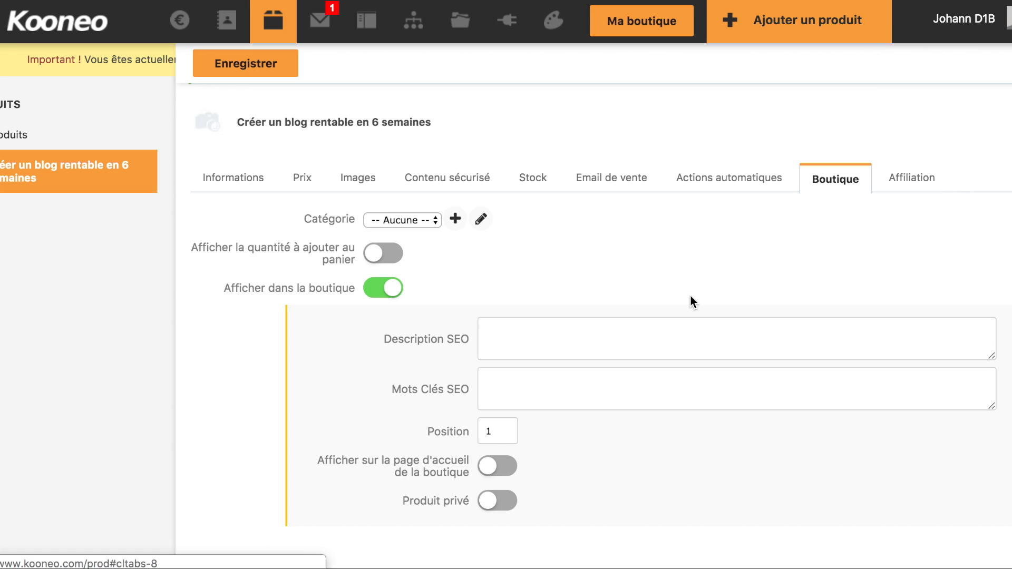
left_click(393, 220)
left_click(393, 220)
scroll(473, 308, "up", 1)
scroll(513, 301, "down", 2)
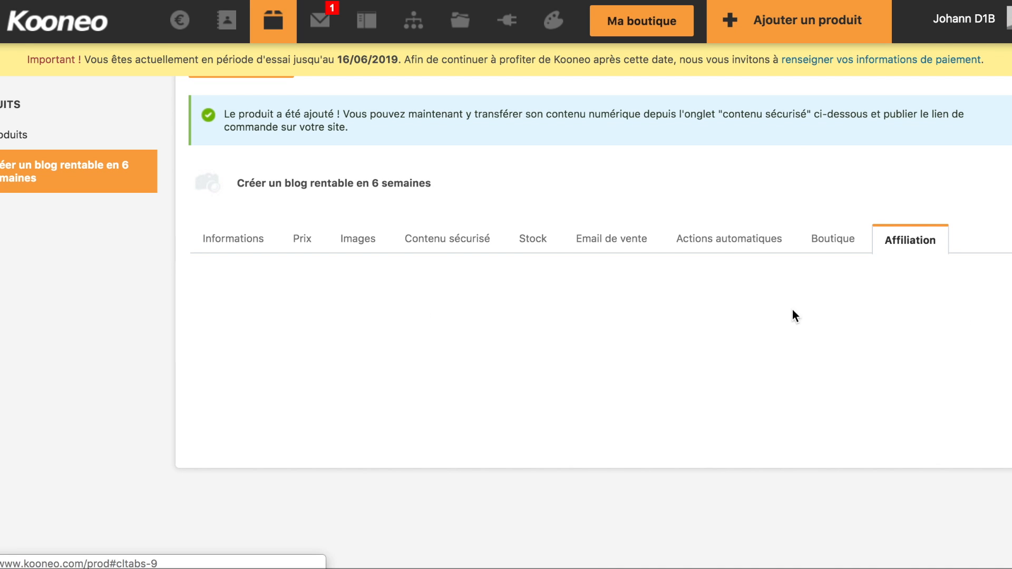
Save the product until 'Le produit a été modifié !' confirms the changes.
scroll(659, 346, "up", 3)
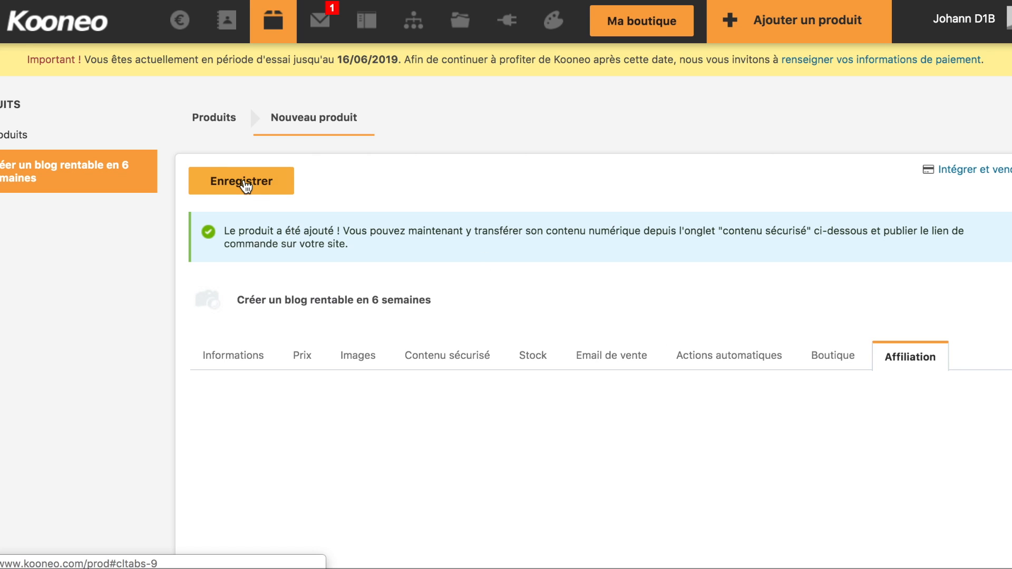
left_click(245, 185)
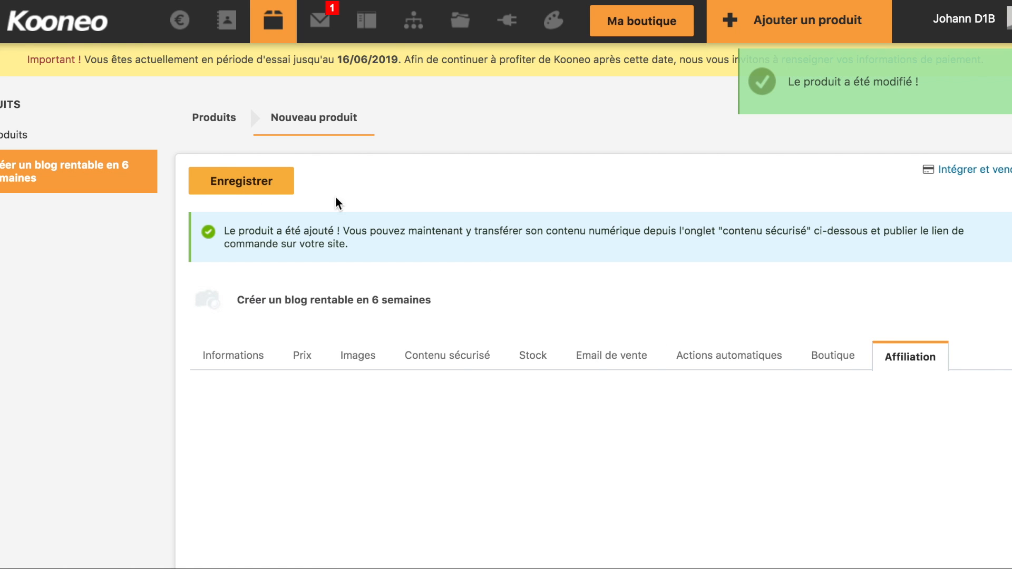
scroll(882, 381, "down", 3)
scroll(711, 330, "up", 3)
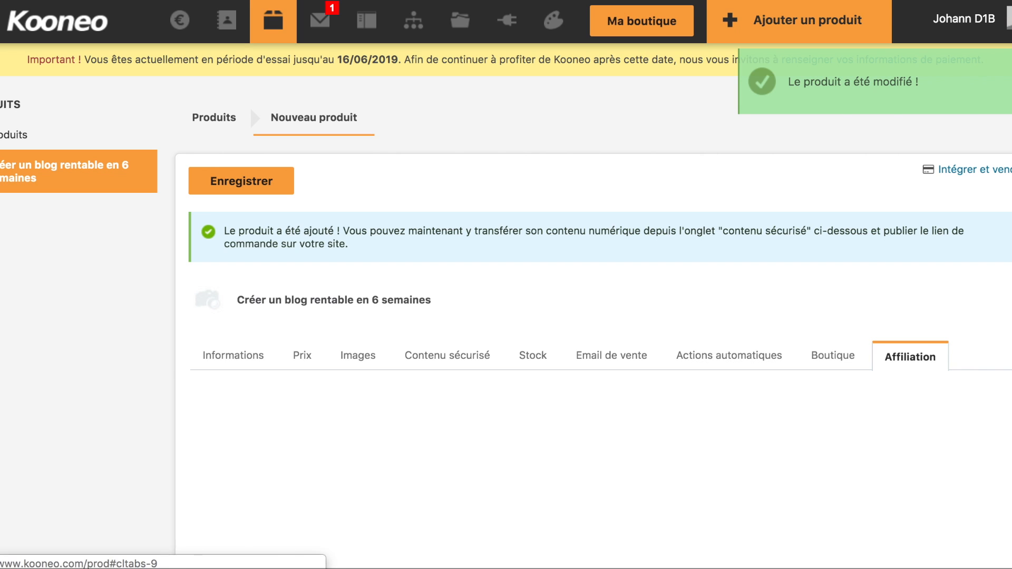
scroll(469, 419, "down", 1)
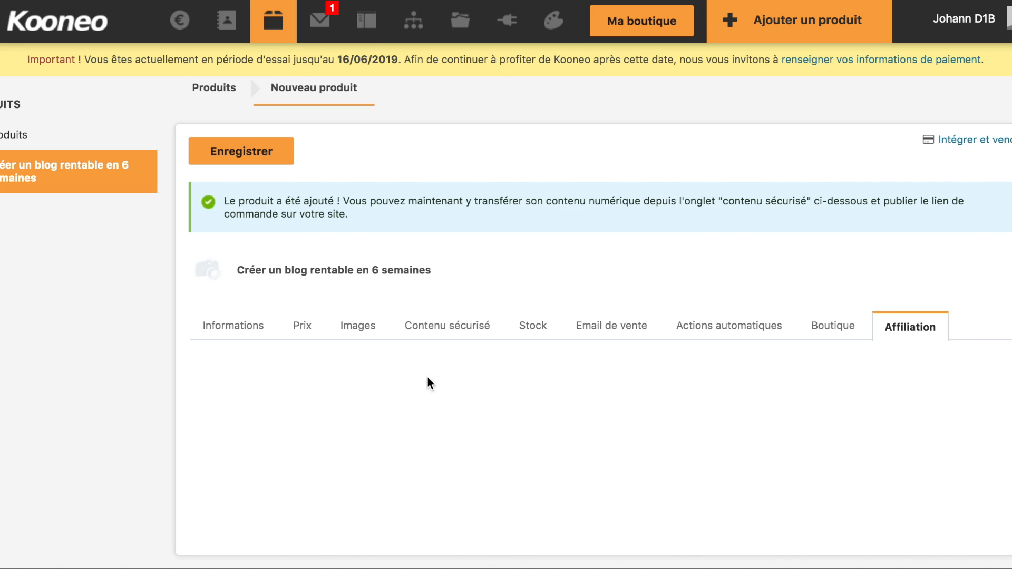
left_click(264, 159)
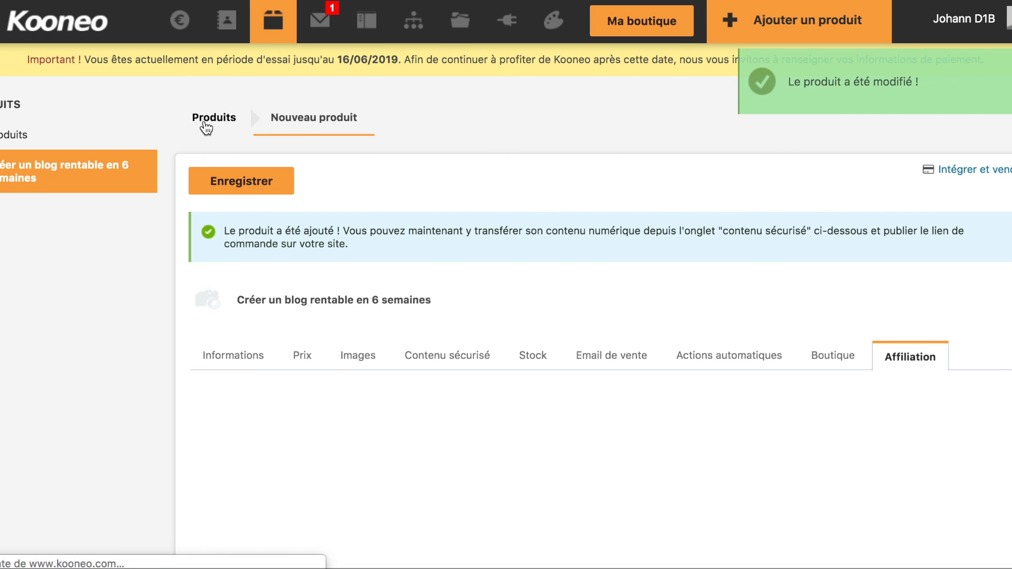
Go from Produits to the Créer un blog rentable en 6 semaines product's Contenu sécurisé list.
left_click(209, 125)
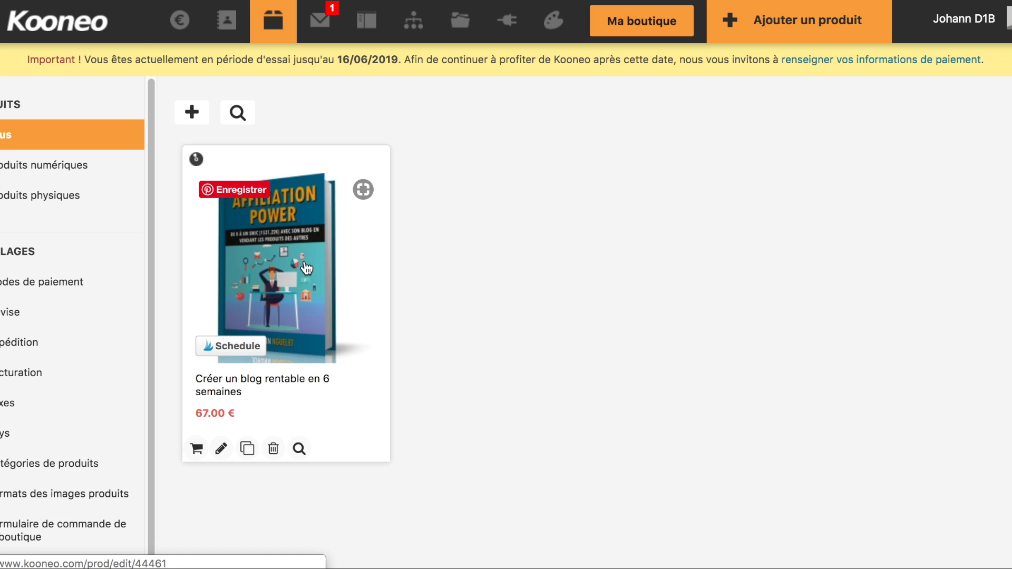
left_click(305, 267)
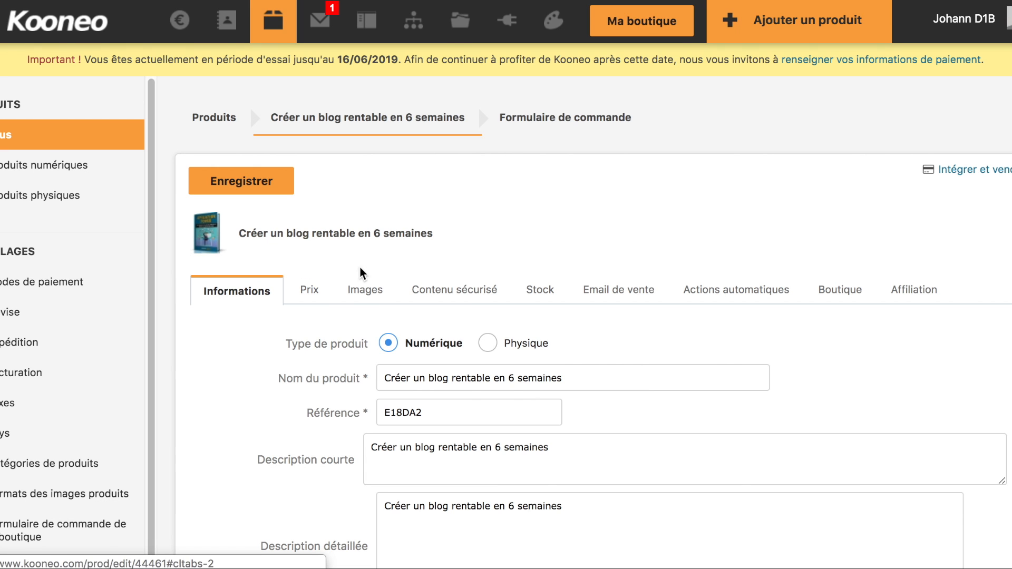
left_click(460, 294)
scroll(619, 332, "down", 3)
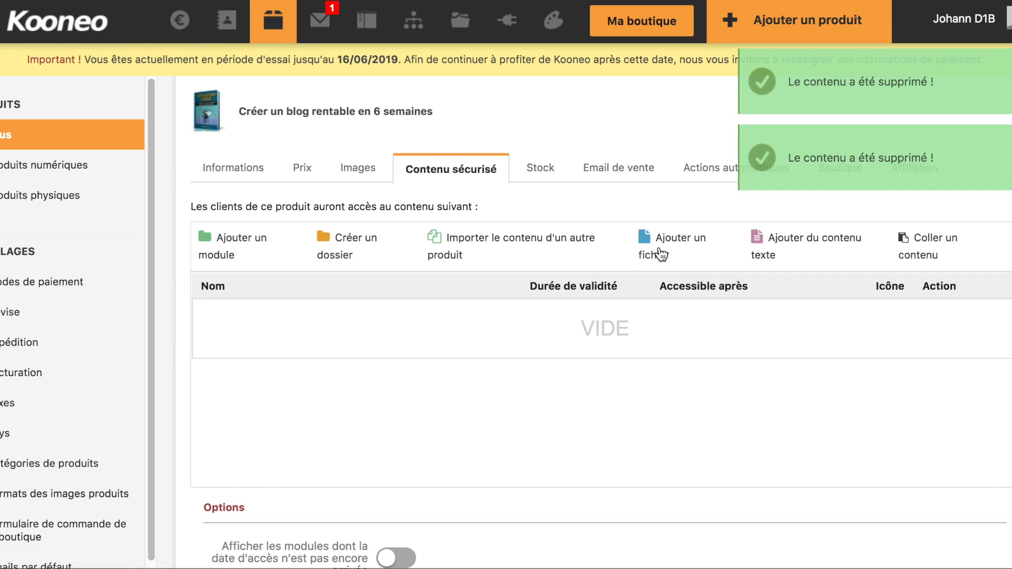
Upload ebook-affiliation-power.pdf as protected content and preview it as members see it.
left_click(659, 248)
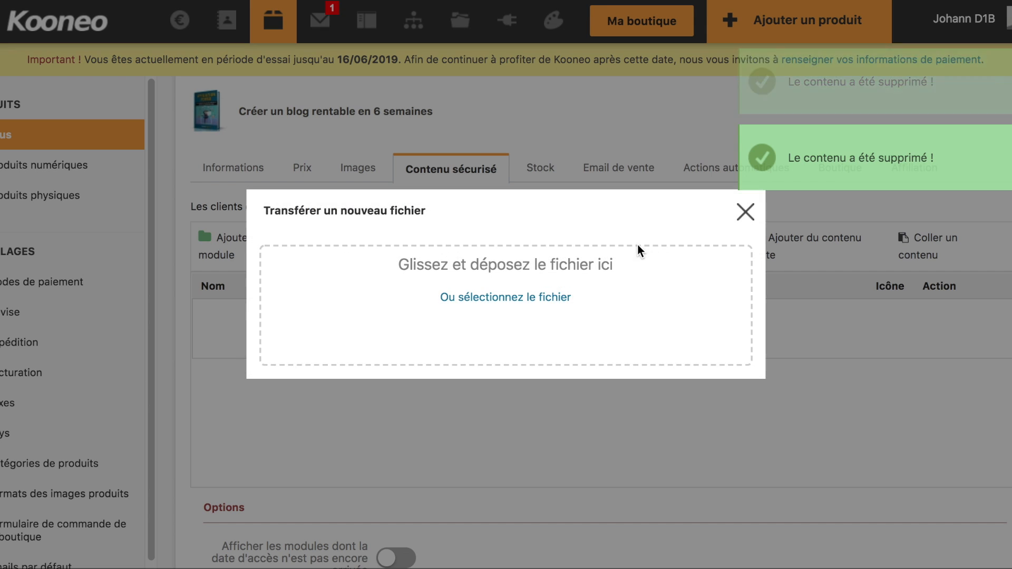
left_click(543, 298)
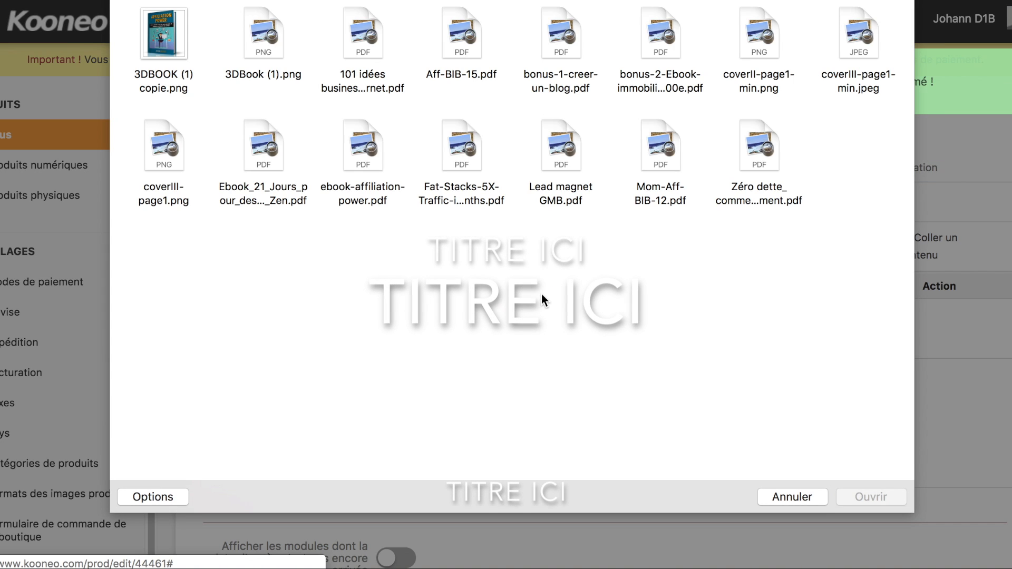
left_click(362, 148)
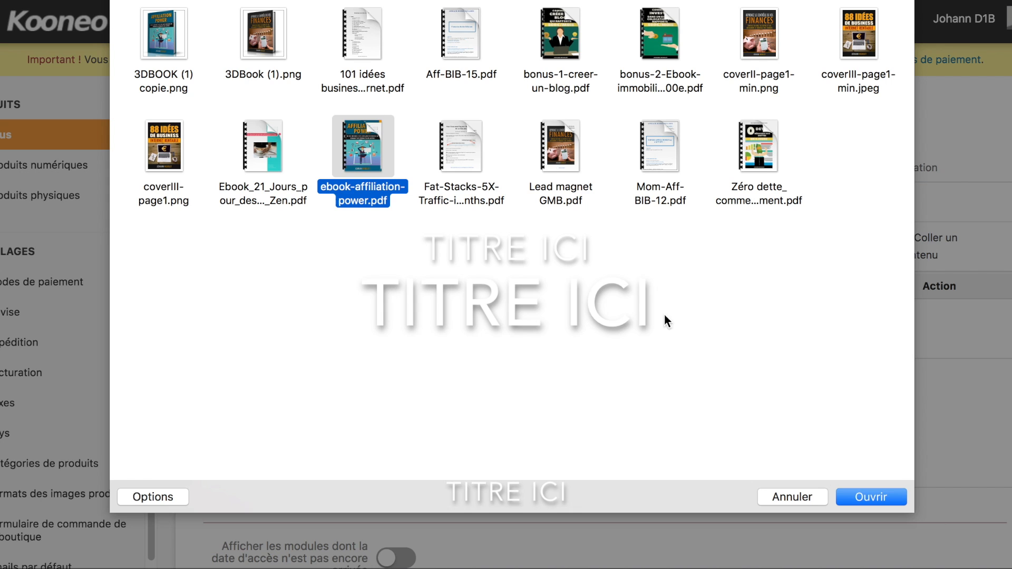
left_click(882, 498)
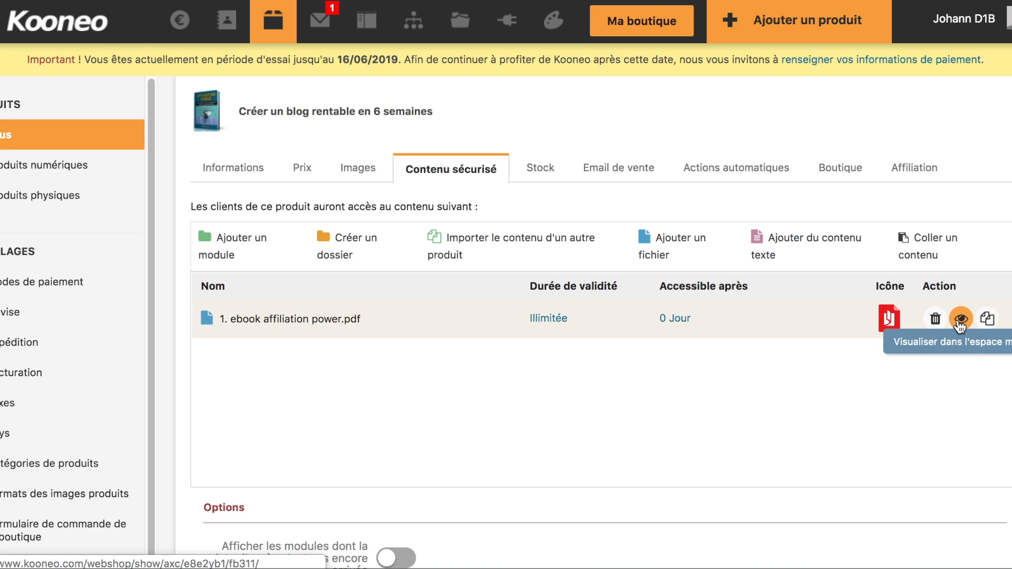
left_click(960, 320)
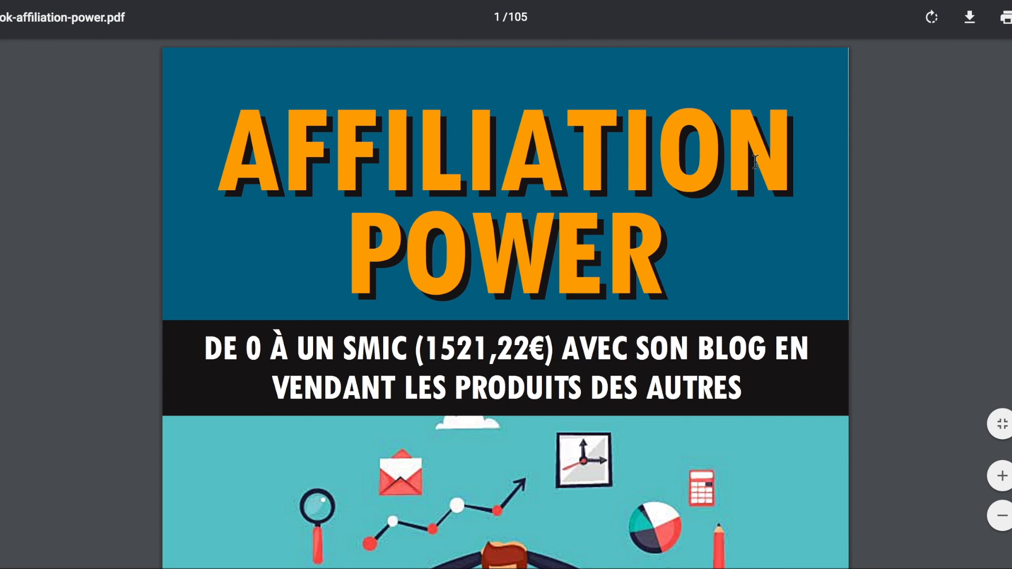
scroll(750, 161, "down", 15)
scroll(749, 160, "down", 6)
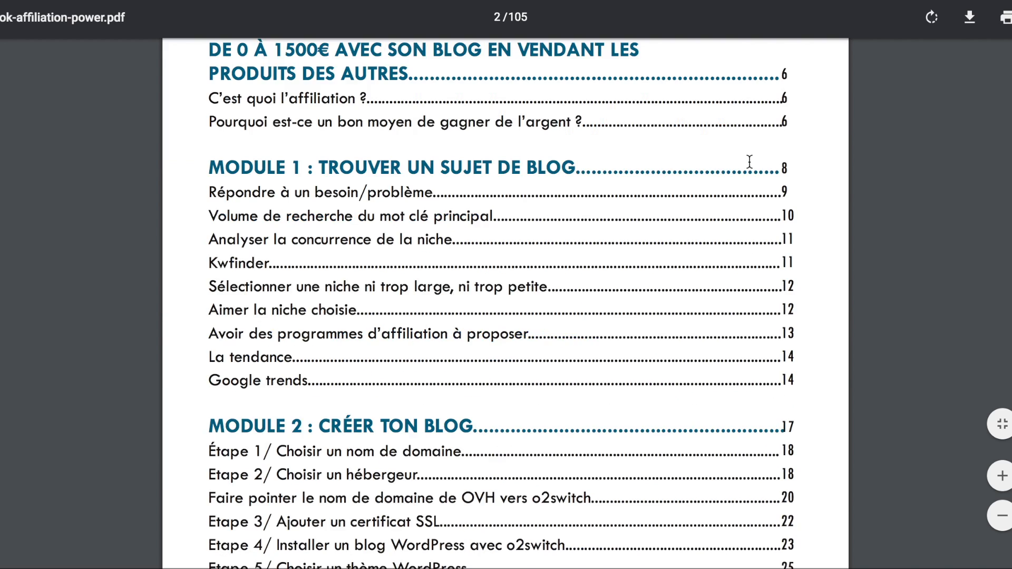
scroll(749, 161, "up", 20)
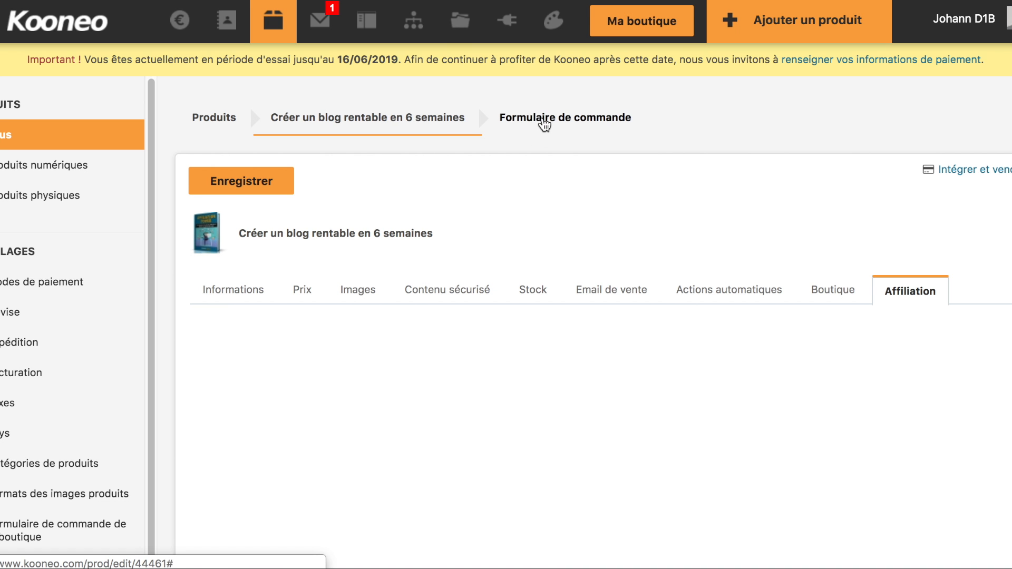
Enable an order bump offering Créer un blog rentable en 6 semaines with a special price.
left_click(601, 120)
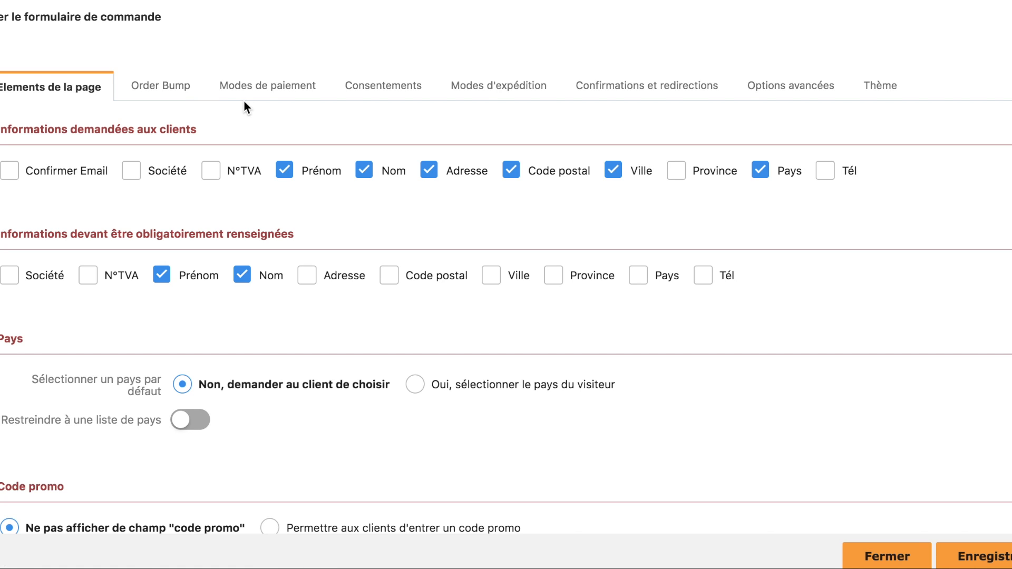
left_click(170, 96)
left_click(171, 130)
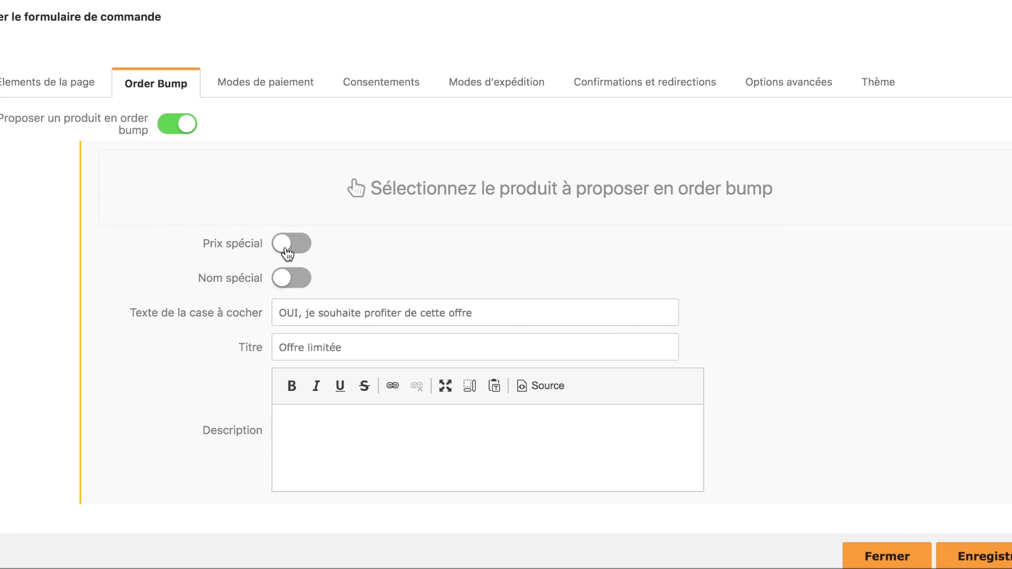
left_click(571, 204)
left_click(513, 298)
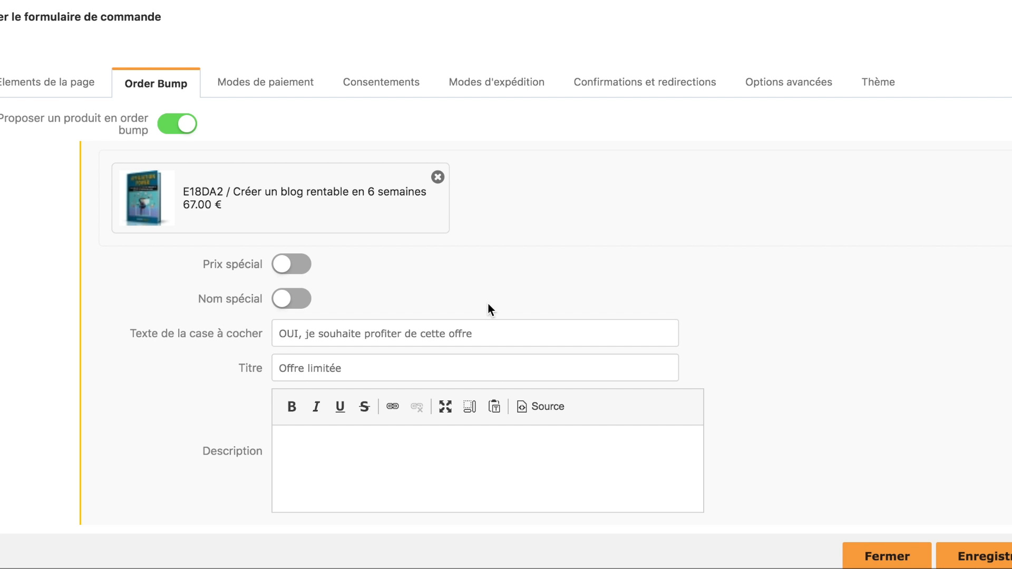
scroll(437, 270, "down", 2)
left_click(282, 222)
Set checkbox text 'OUi je suis intéressé', title 'Offre limitée', description '17€', price 17, and save.
triple_click(280, 360)
type("OUi je suis ")
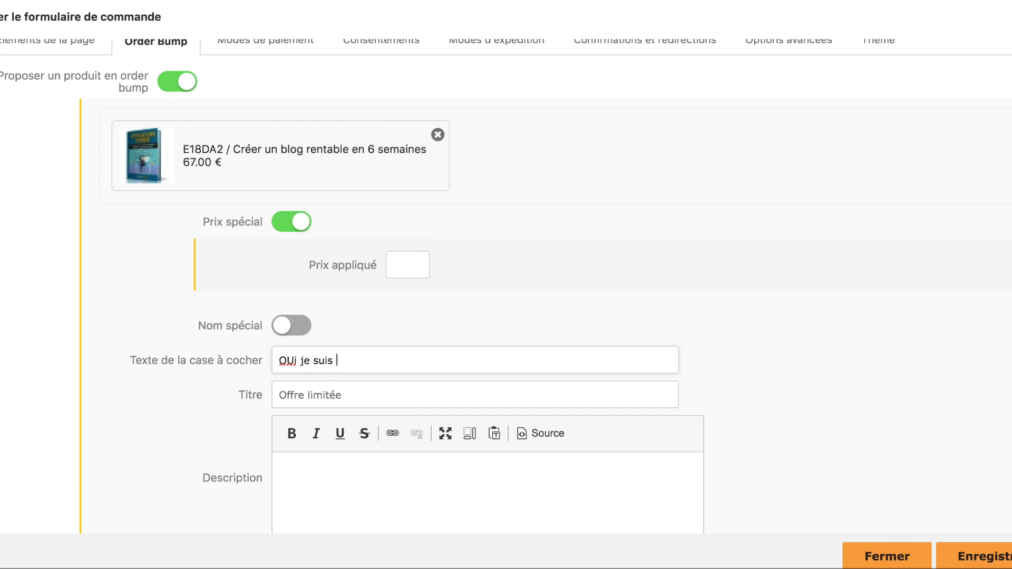
type("intéressé")
key("Tab")
type("Offr")
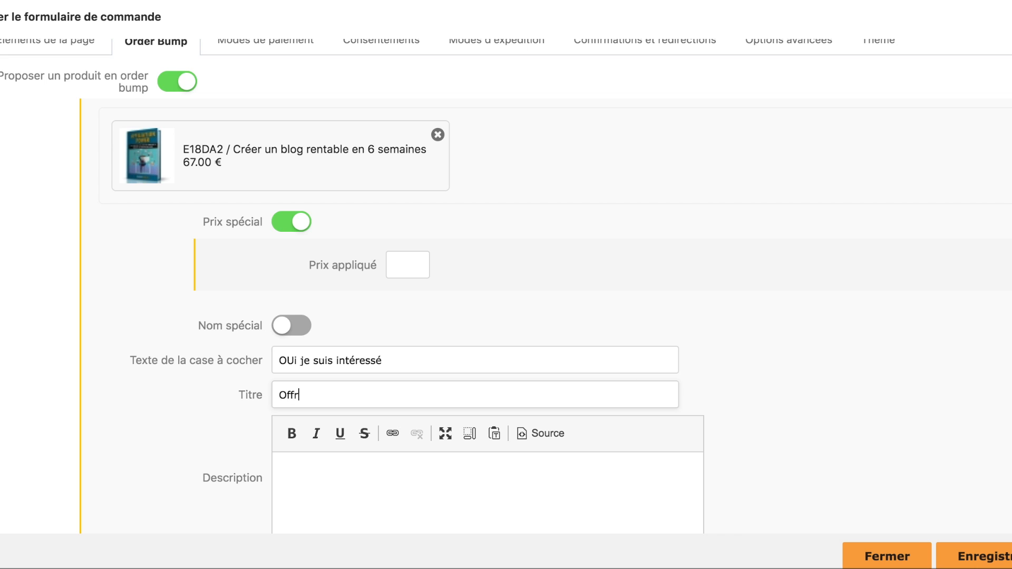
type("e limitée")
key("Tab")
type("17€")
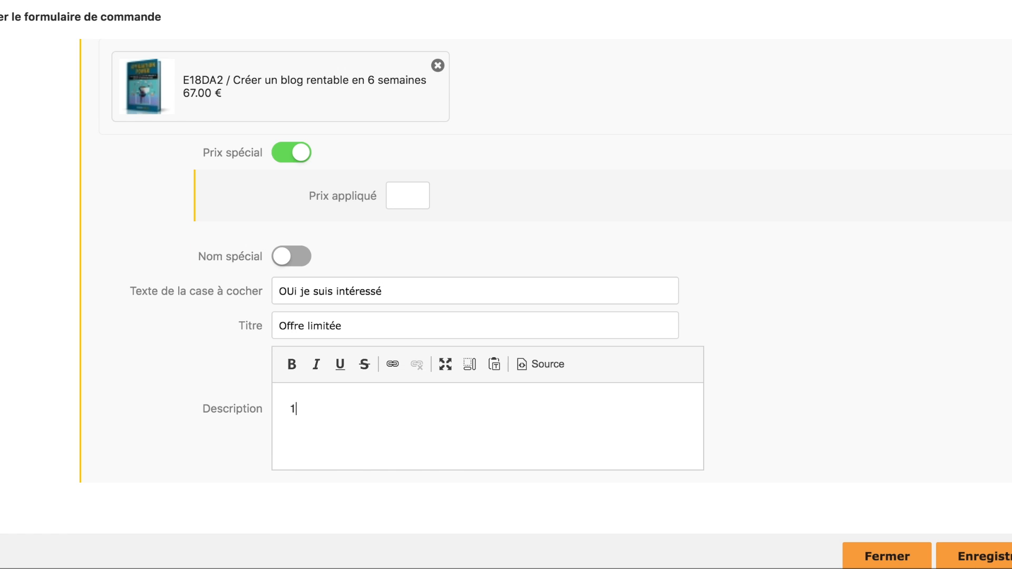
left_click(409, 198)
type("17")
key("Return")
scroll(586, 331, "up", 2)
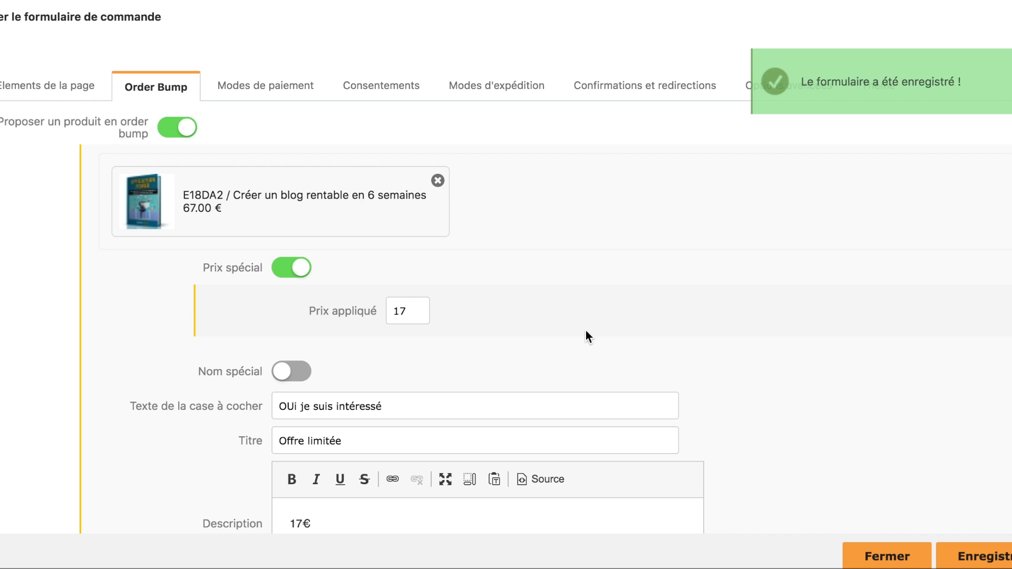
left_click(293, 95)
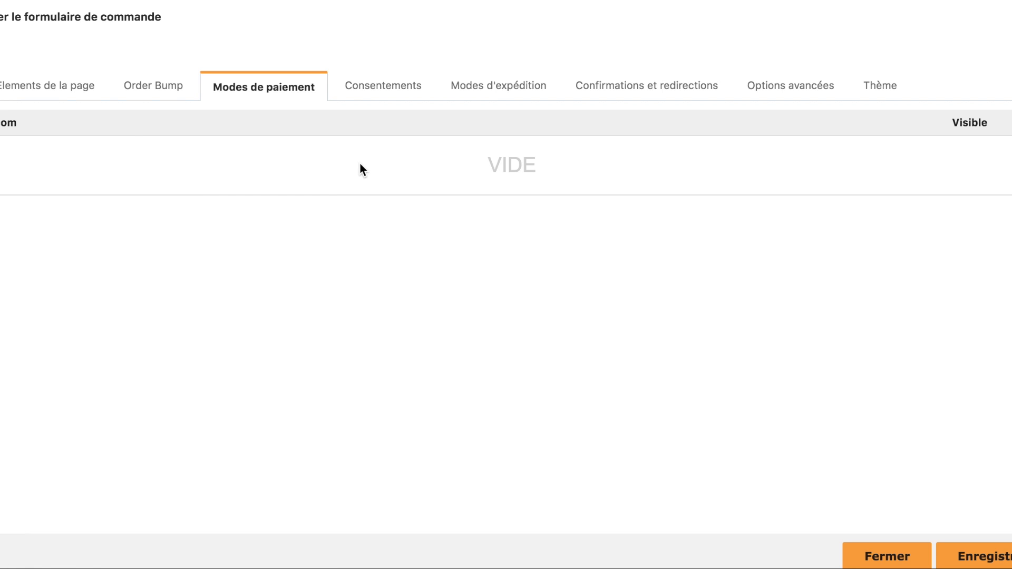
Make the CGV consent visible on the order form.
left_click(381, 89)
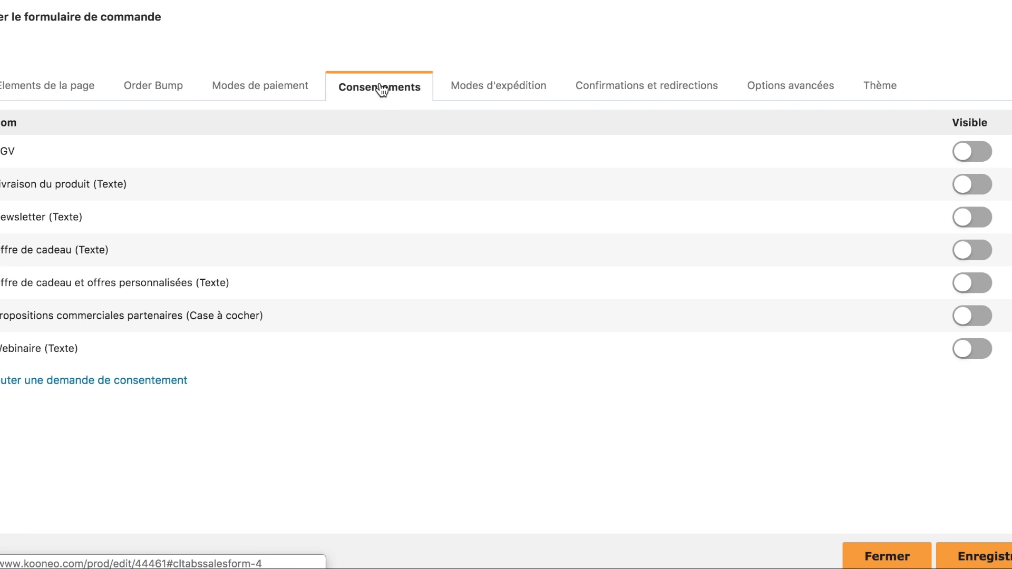
left_click(970, 154)
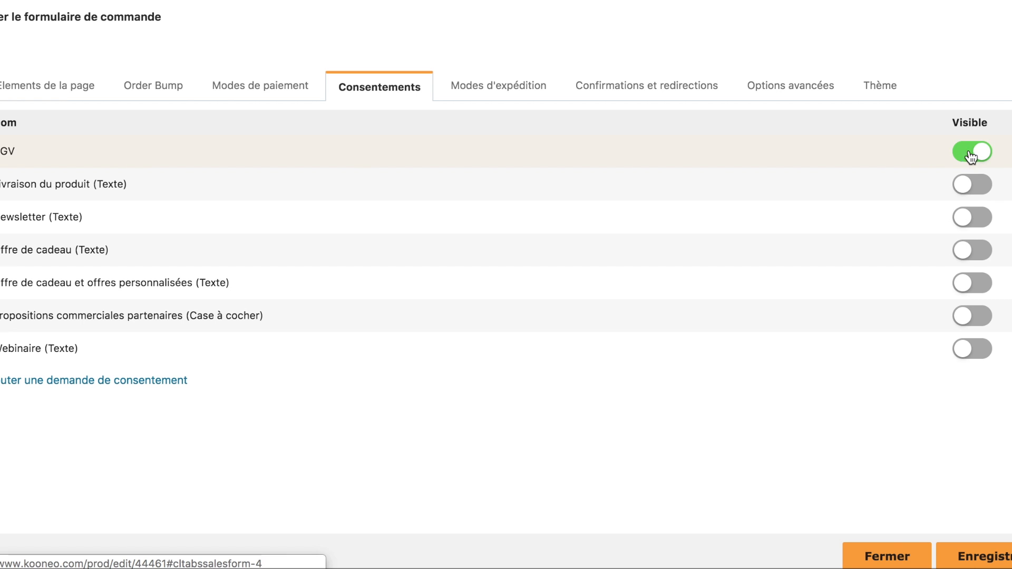
left_click(527, 93)
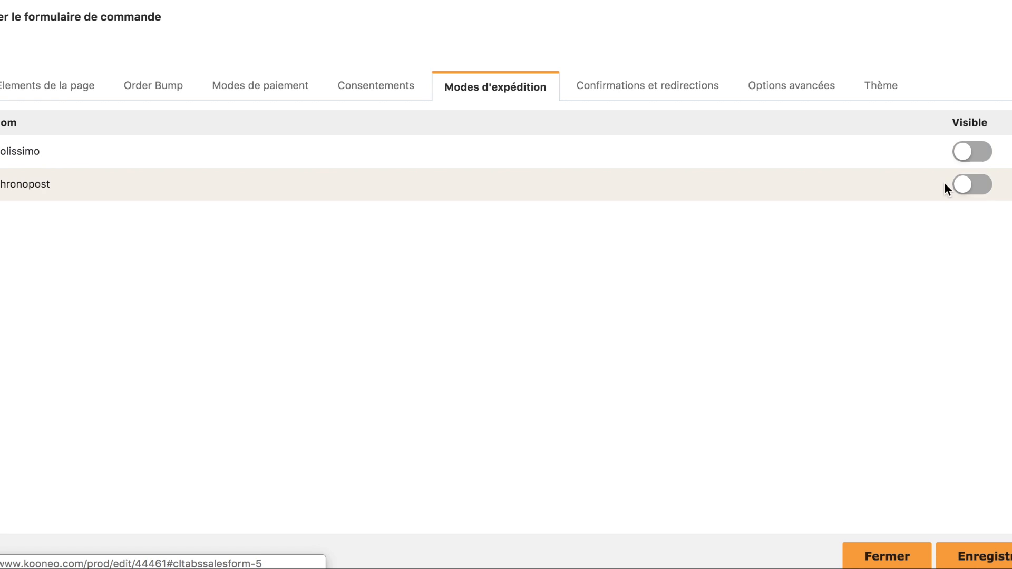
Set successful payments to 'Rediriger vers la page suivante' and save the order form.
left_click(712, 90)
scroll(612, 160, "down", 3)
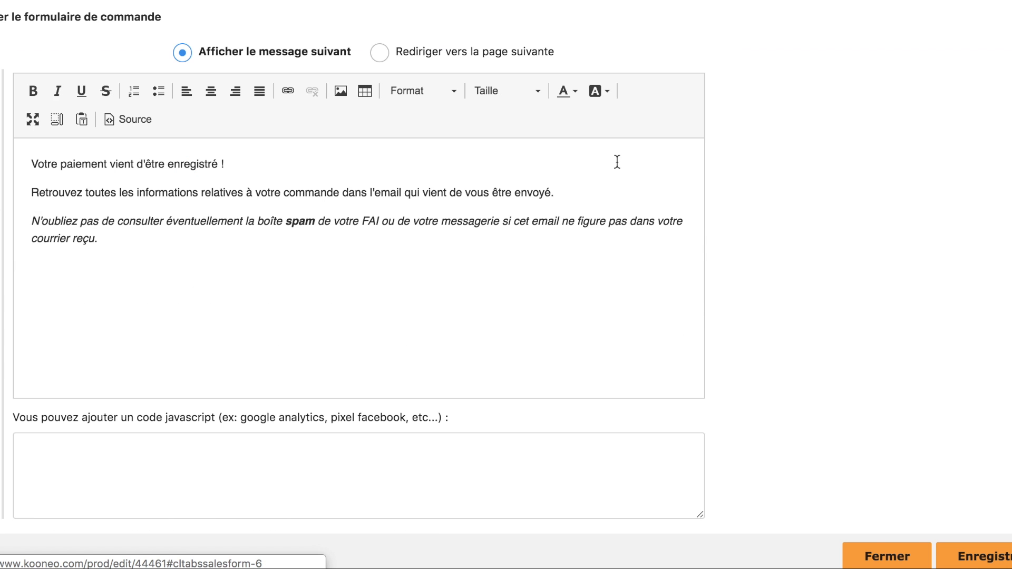
scroll(617, 161, "up", 3)
scroll(373, 240, "down", 1)
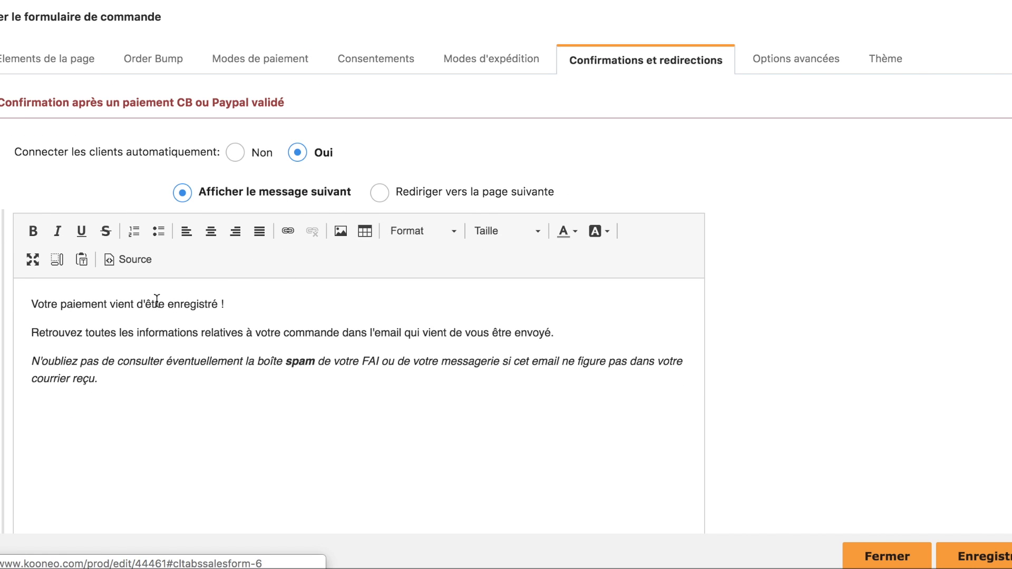
left_click_drag(83, 304, 369, 384)
scroll(378, 382, "down", 1)
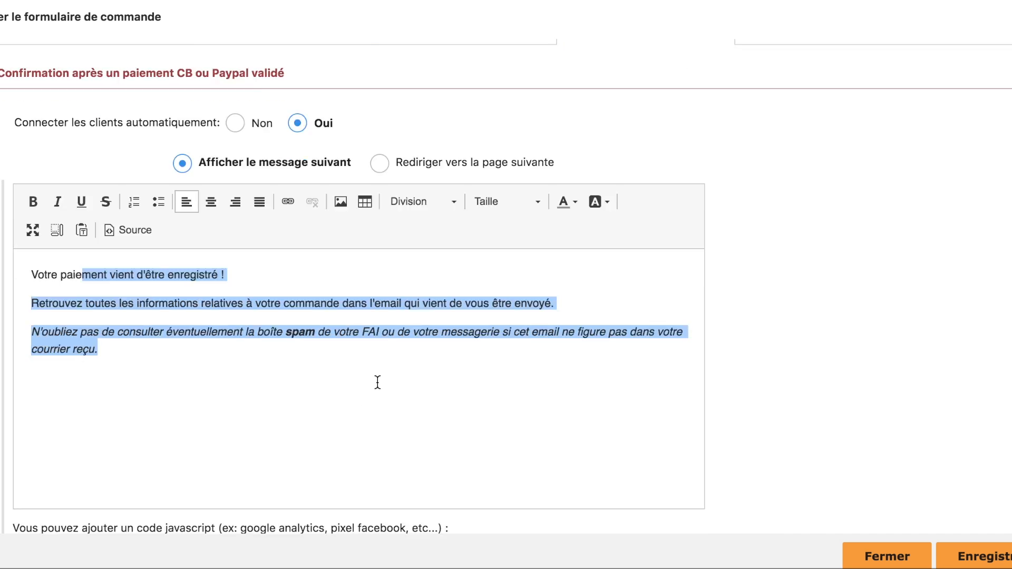
scroll(378, 382, "up", 2)
left_click(384, 200)
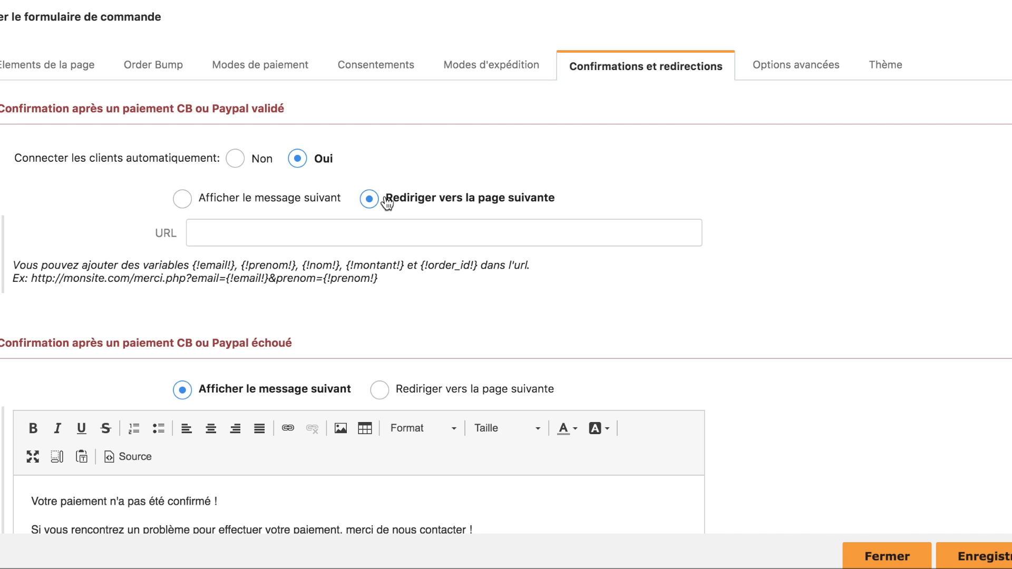
left_click(229, 228)
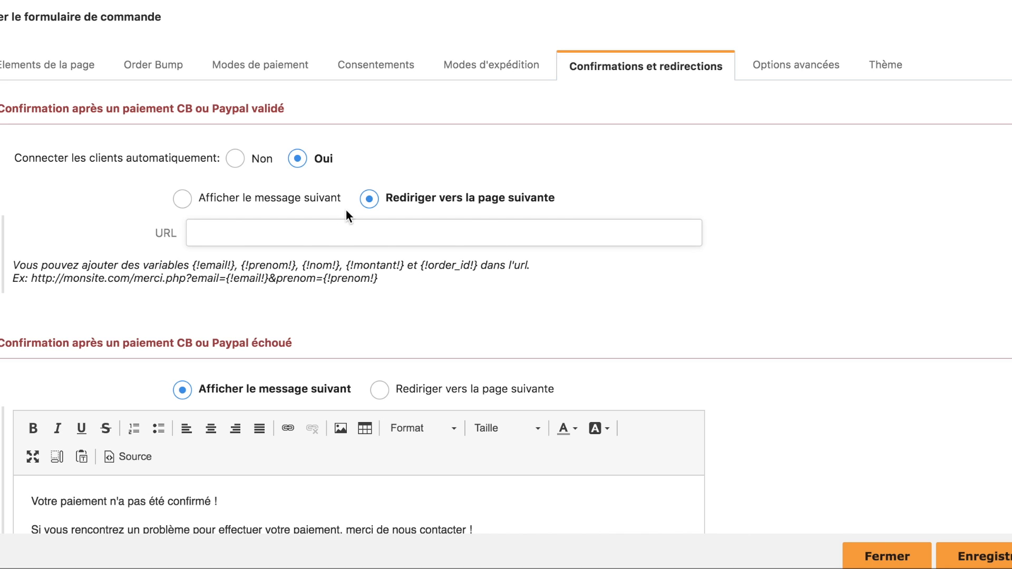
left_click(991, 556)
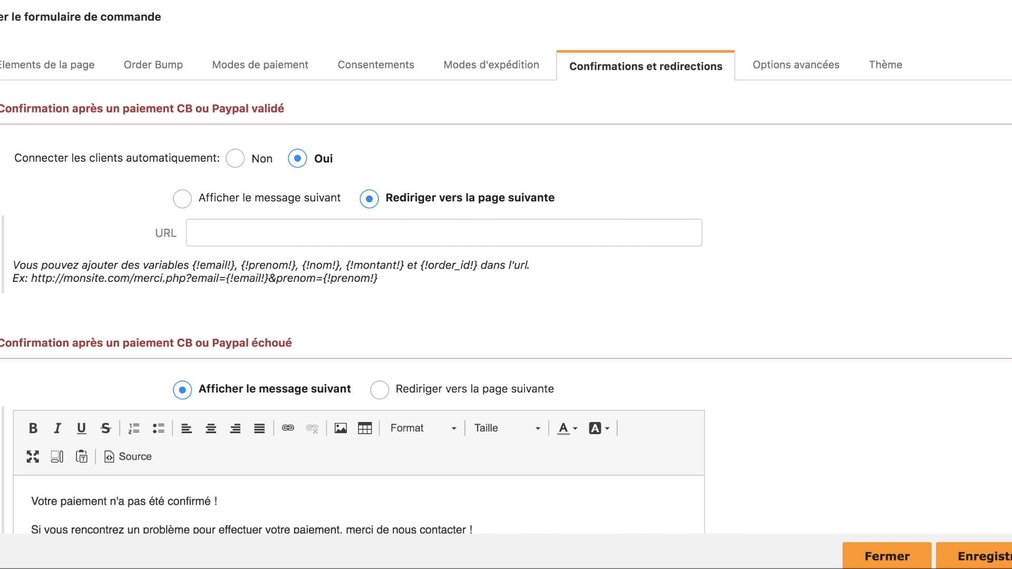
Set Connecter to Non so customers aren't logged in automatically after payment.
left_click(235, 159)
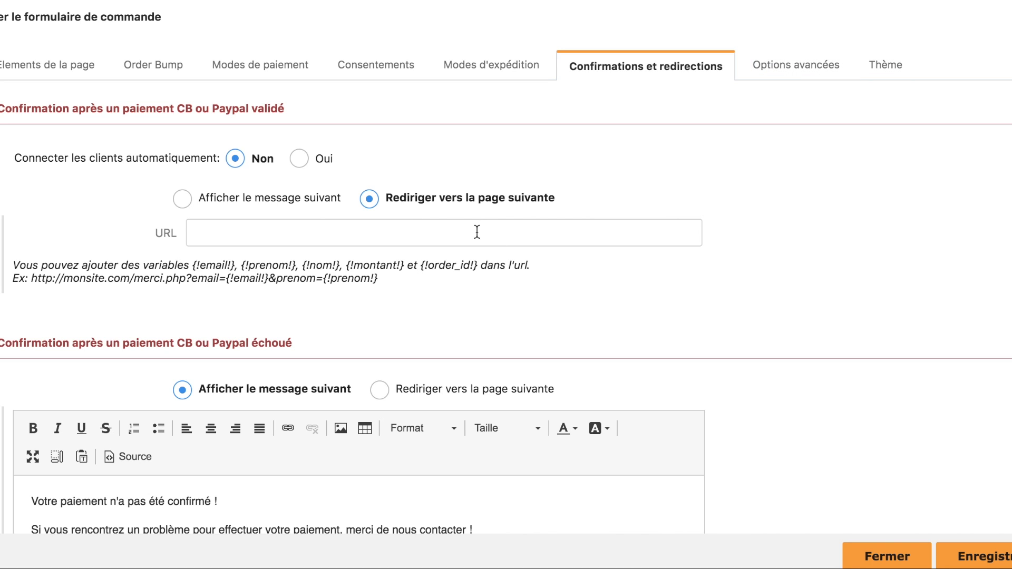
left_click(385, 238)
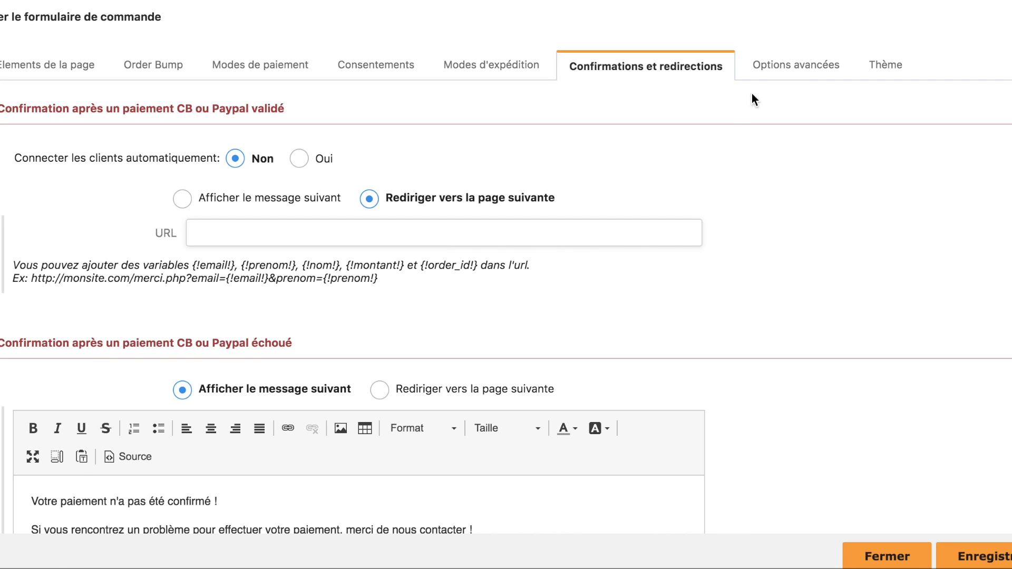
left_click(780, 67)
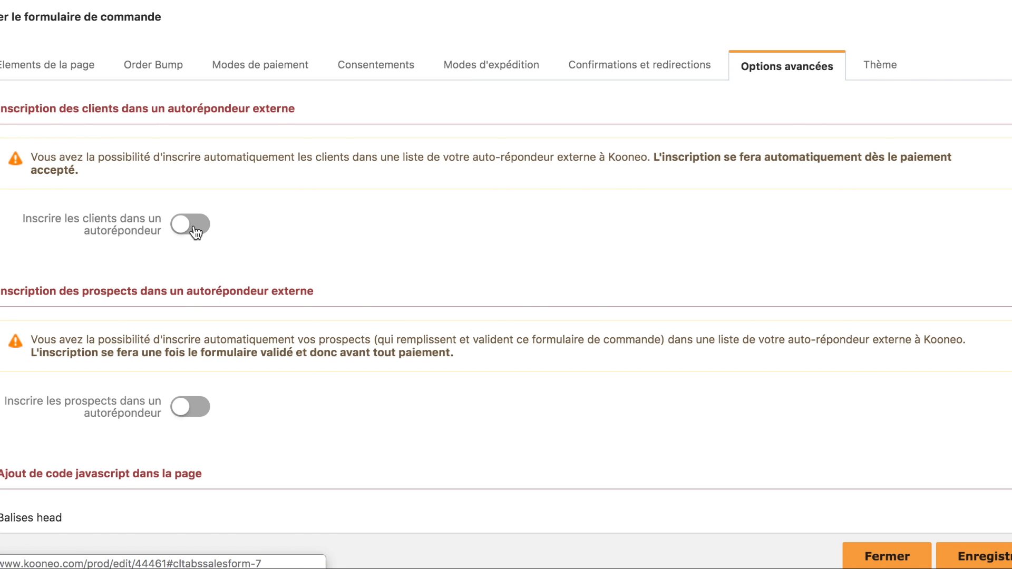
left_click(191, 224)
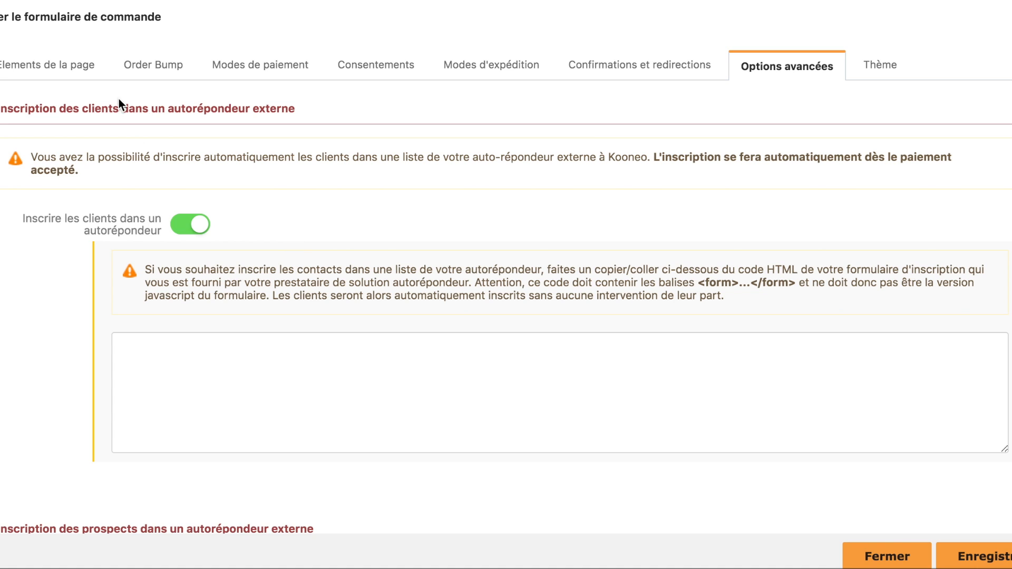
left_click_drag(42, 108, 270, 108)
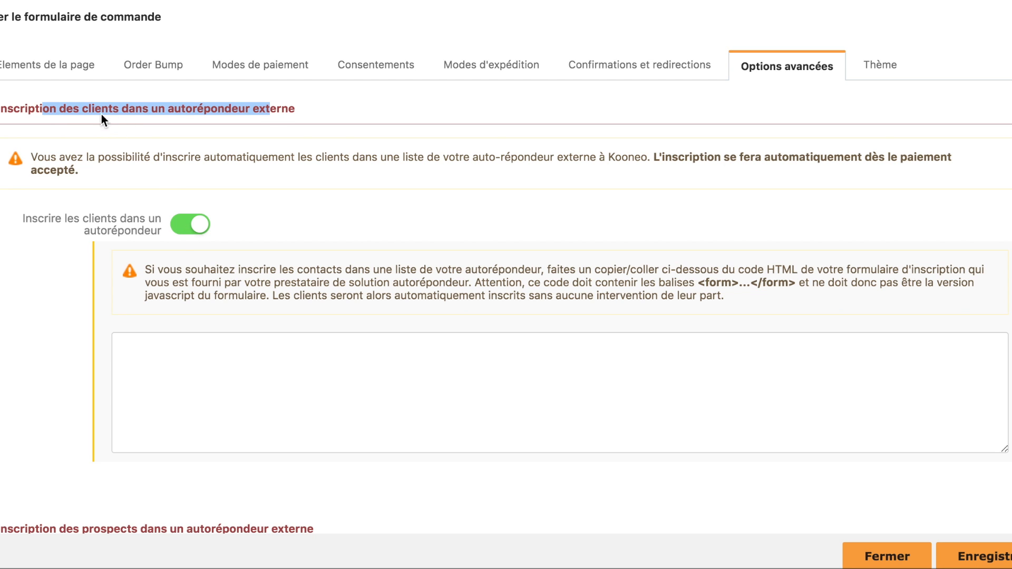
left_click(54, 109)
left_click_drag(41, 108, 168, 108)
left_click(179, 230)
scroll(196, 218, "down", 5)
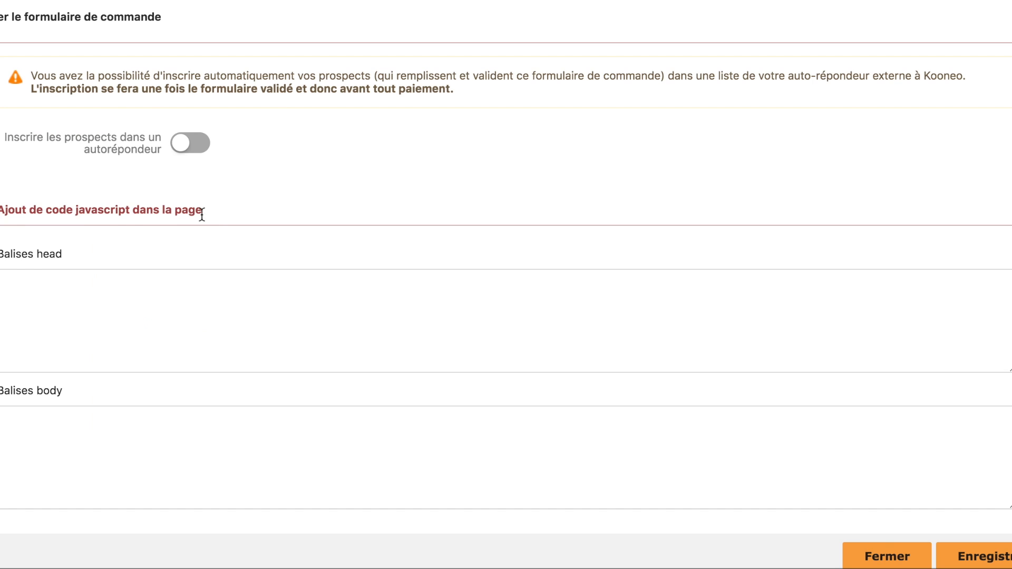
scroll(190, 205, "up", 1)
left_click_drag(82, 99, 303, 100)
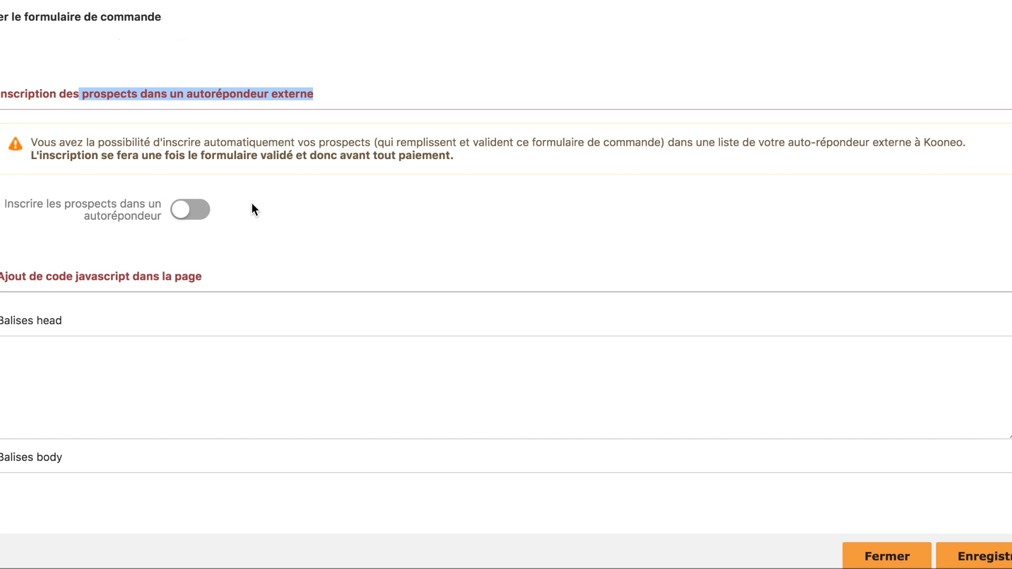
left_click_drag(59, 95, 295, 94)
scroll(174, 227, "down", 2)
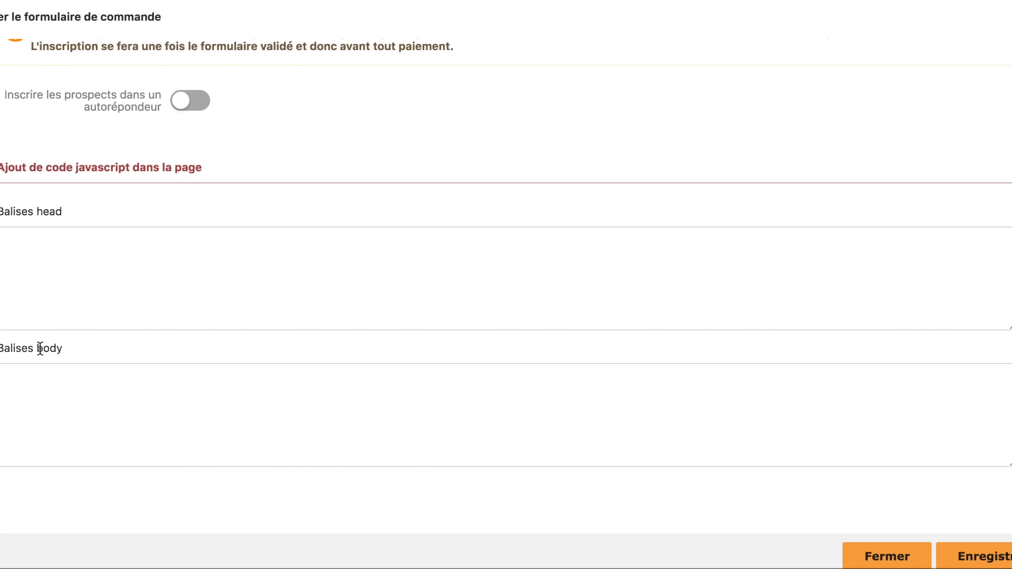
left_click_drag(60, 167, 182, 167)
left_click(51, 259)
scroll(147, 259, "up", 6)
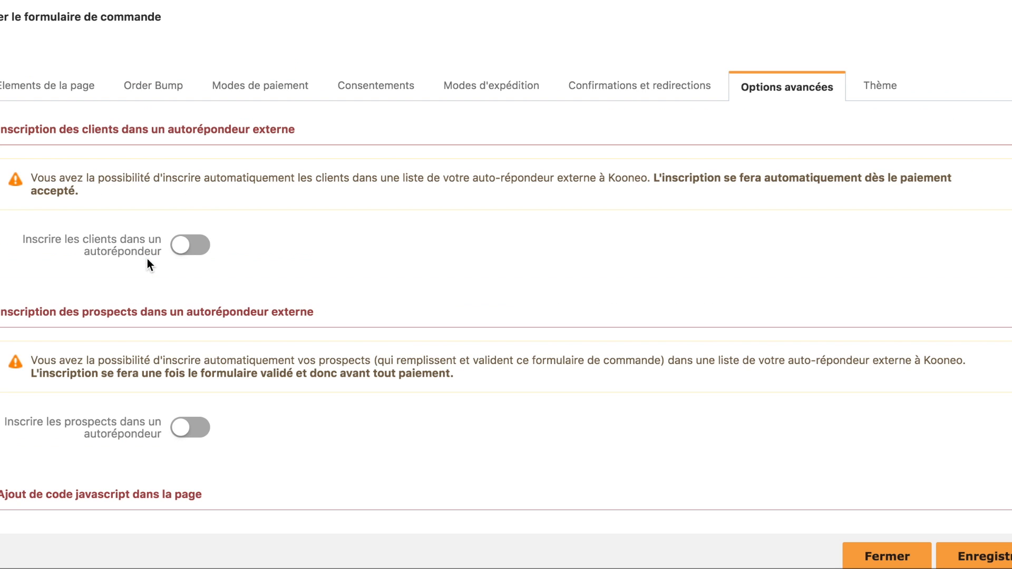
scroll(147, 258, "down", 6)
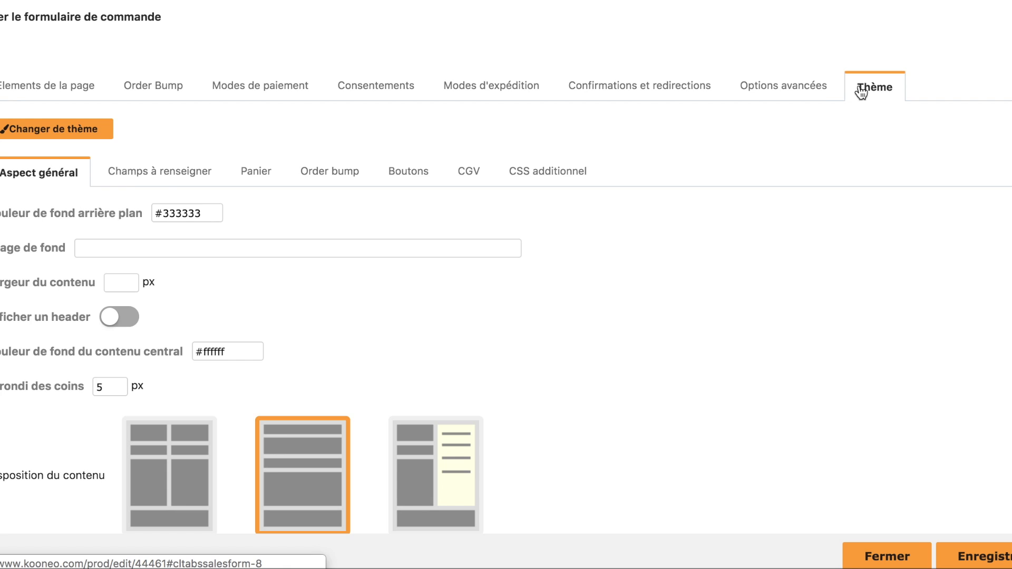
Review the Thème sub-tabs for input fields, cart and order bump styling.
scroll(432, 224, "down", 10)
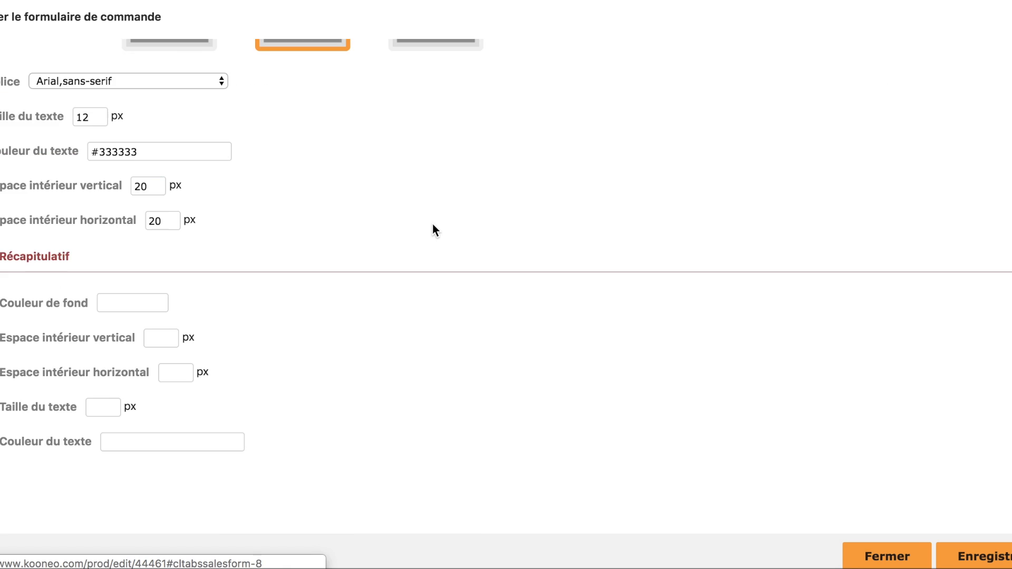
scroll(433, 226, "up", 10)
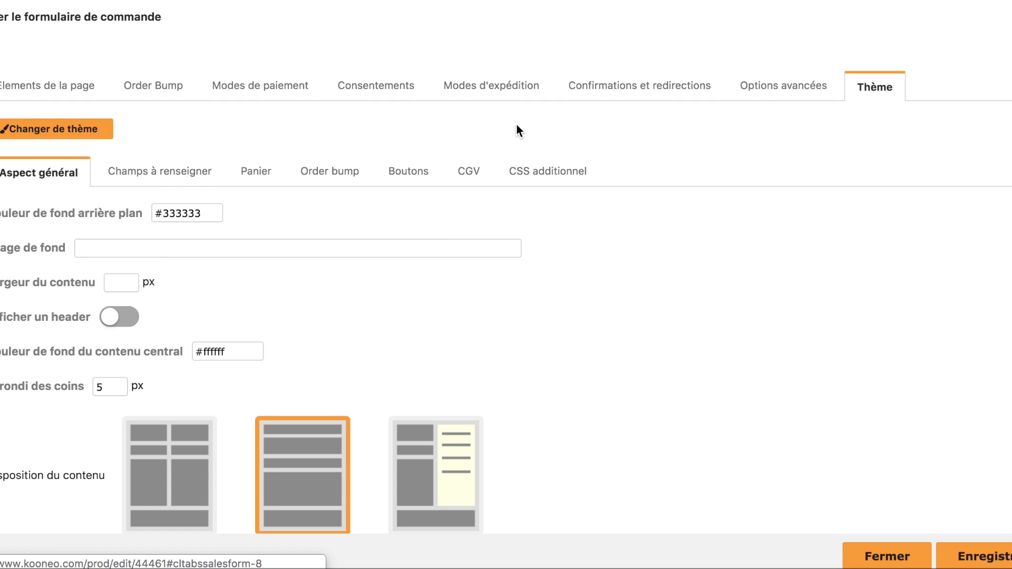
left_click(184, 177)
scroll(368, 317, "down", 11)
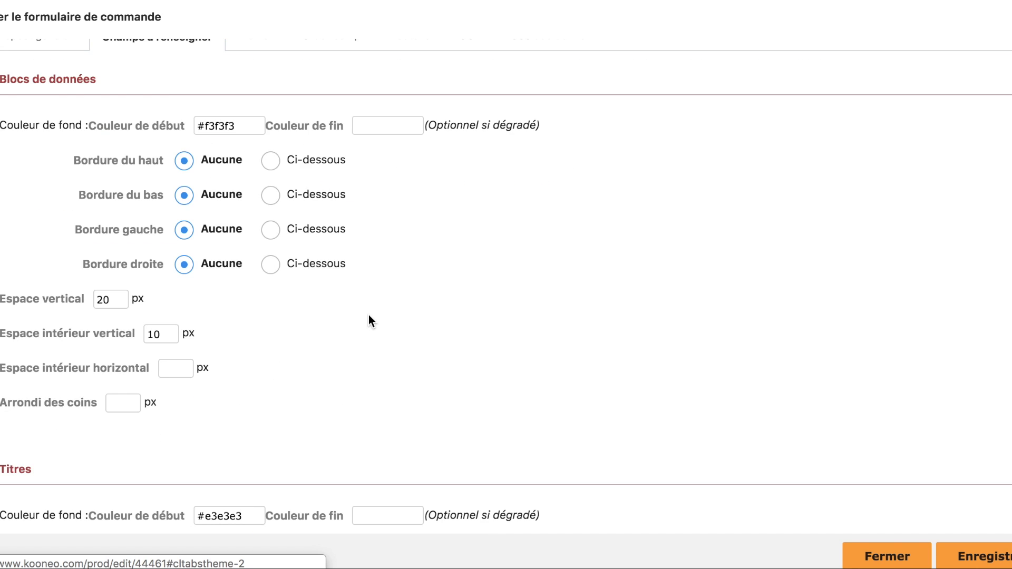
scroll(287, 295, "down", 12)
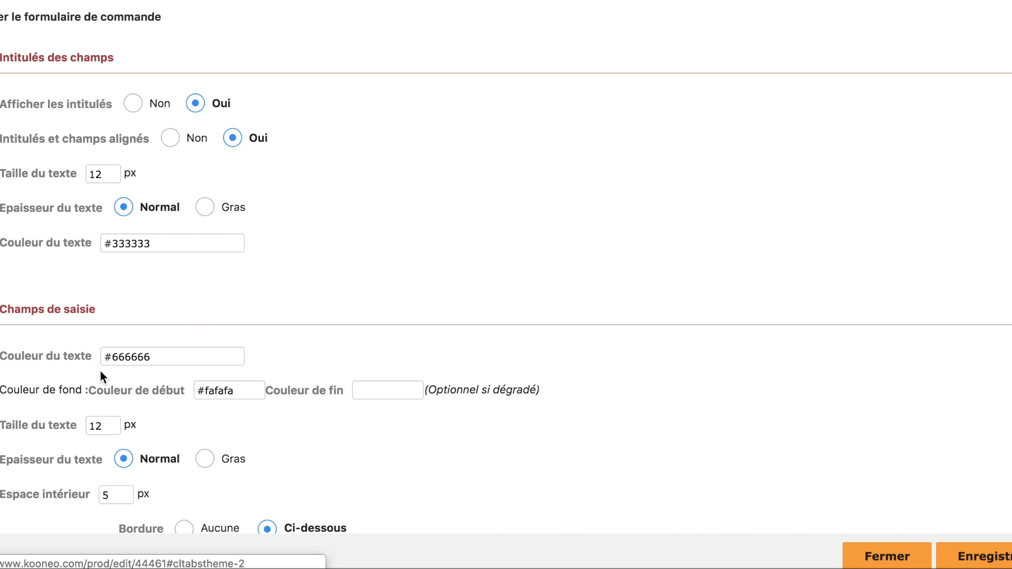
scroll(205, 378, "up", 20)
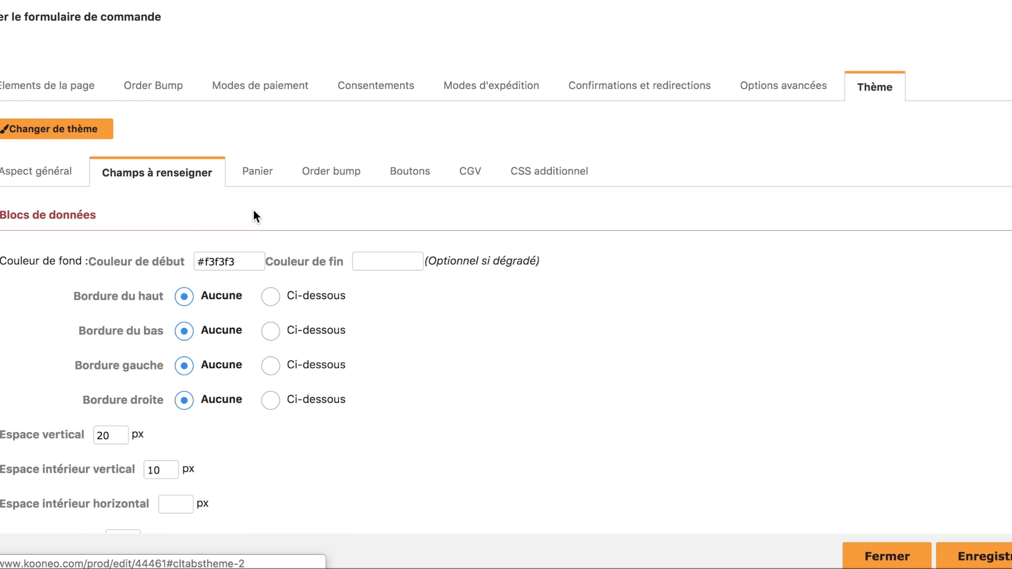
left_click(245, 175)
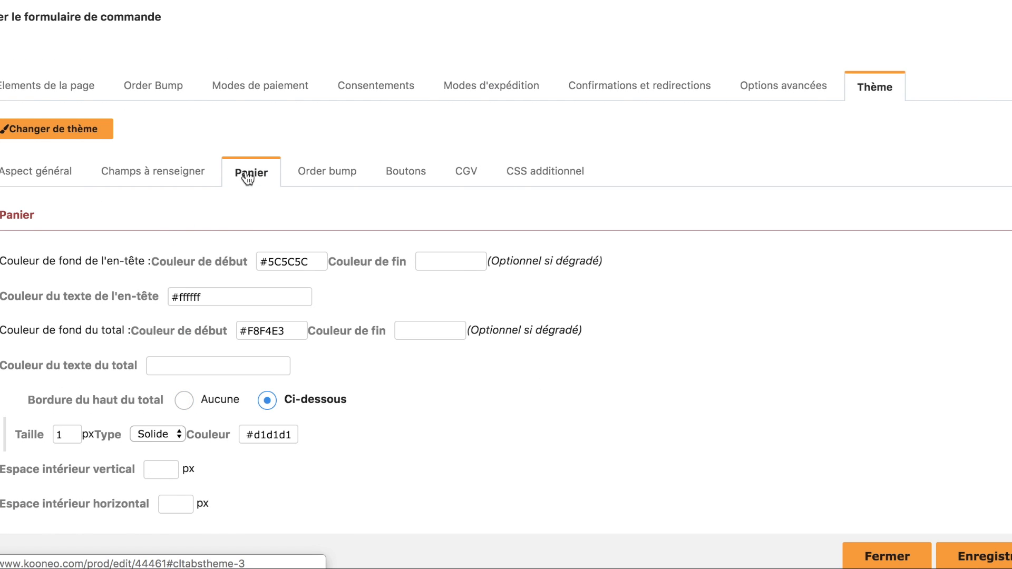
left_click(348, 172)
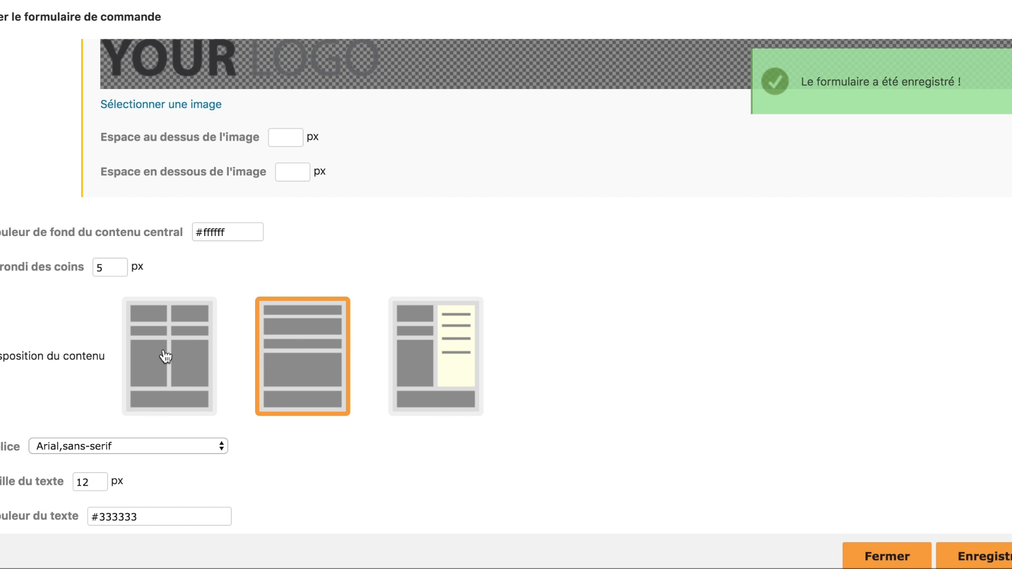
Choose the third Disposition du contenu layout with a side column and save the theme.
left_click(166, 356)
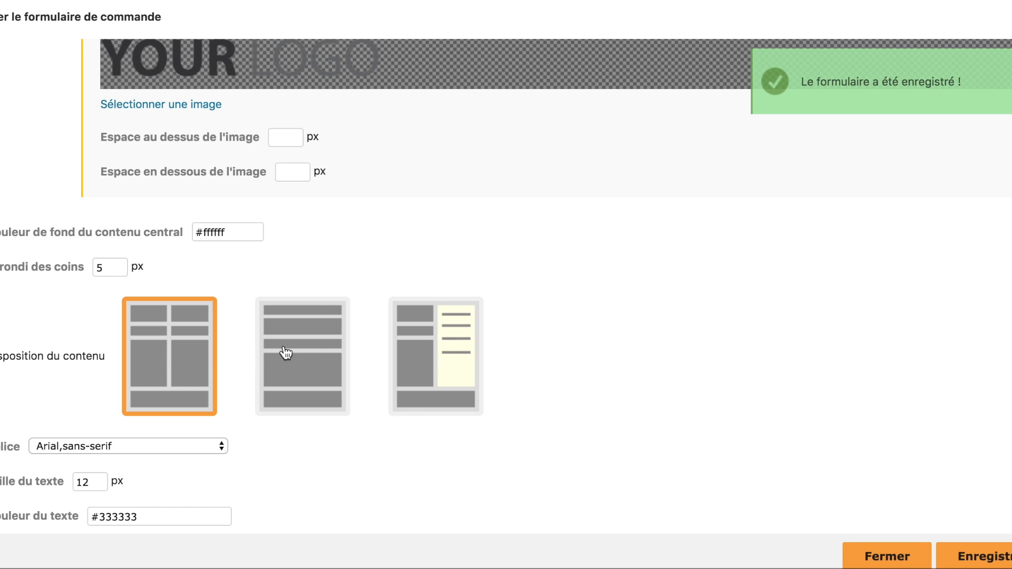
left_click(338, 348)
left_click(426, 340)
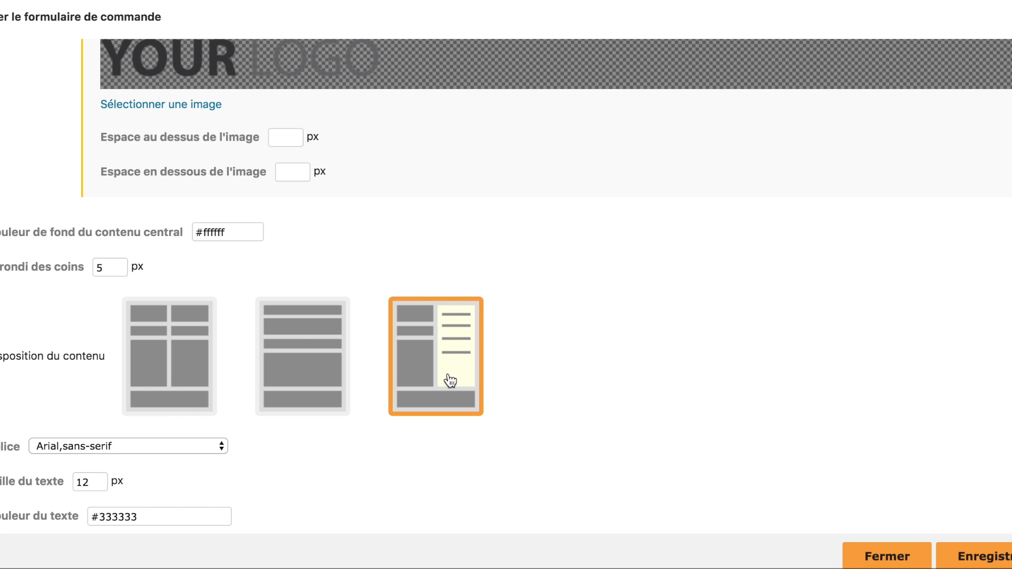
left_click(982, 553)
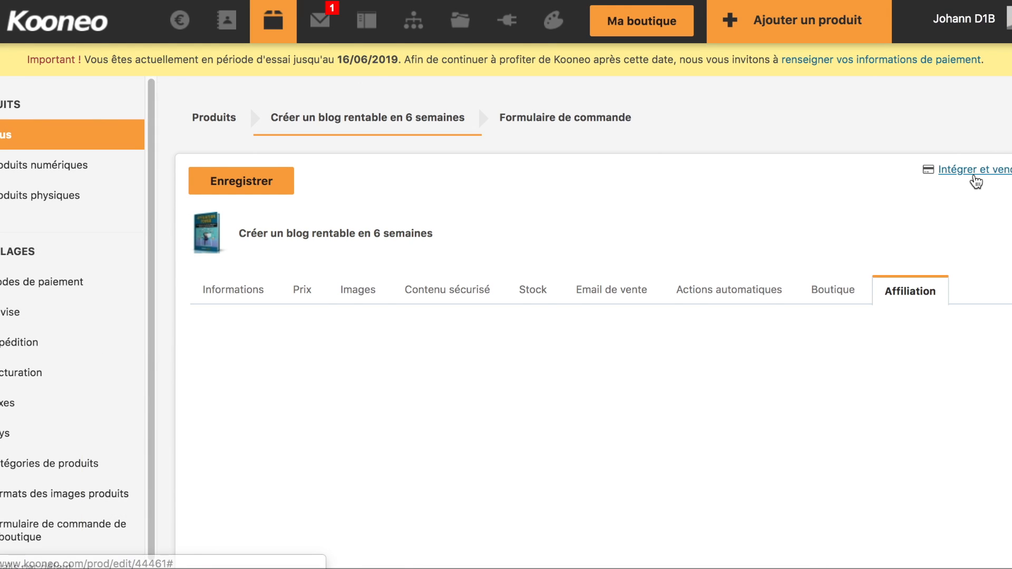
Copy the Lien de présentation du produit from Publier le formulaire and load it in a new tab.
left_click(975, 177)
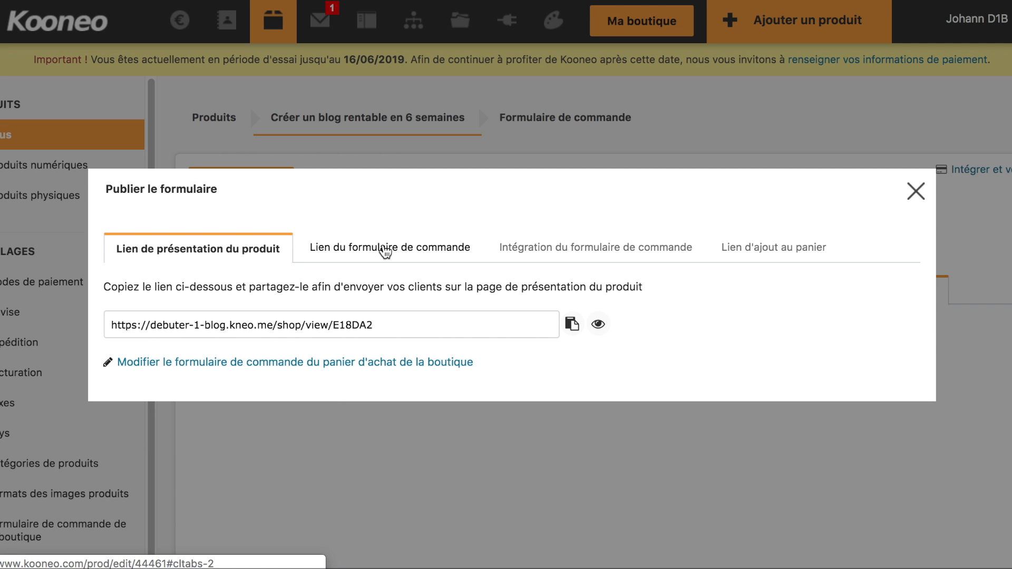
left_click(316, 325)
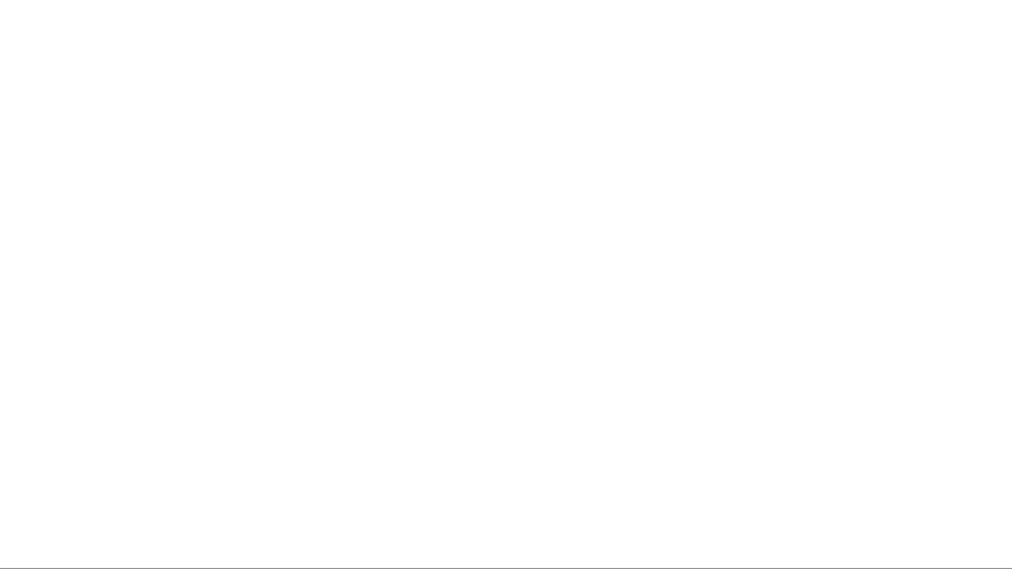
type("https://debuter-1-blog.kneo.me/shop/view/E1BDA2")
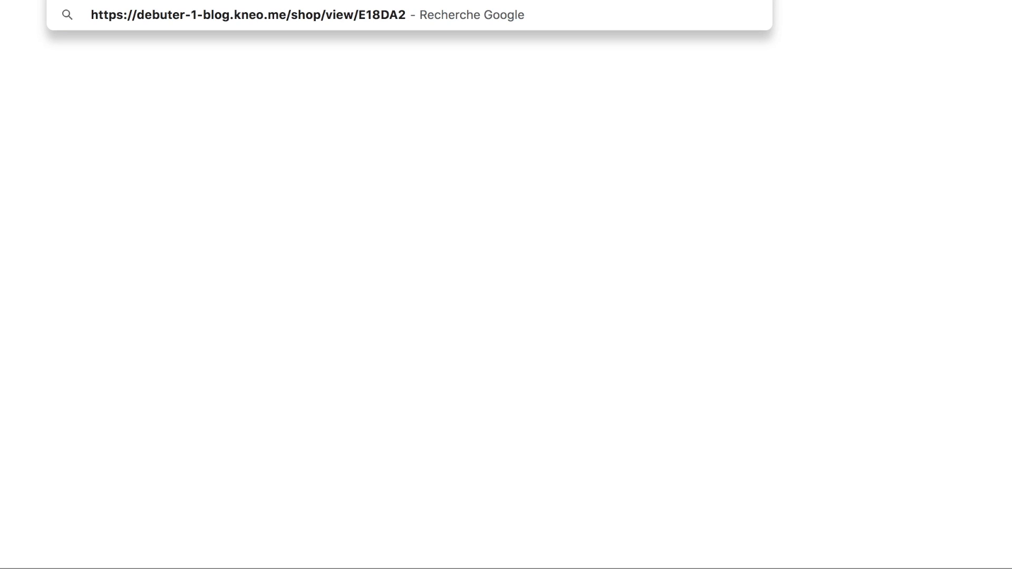
key("Return")
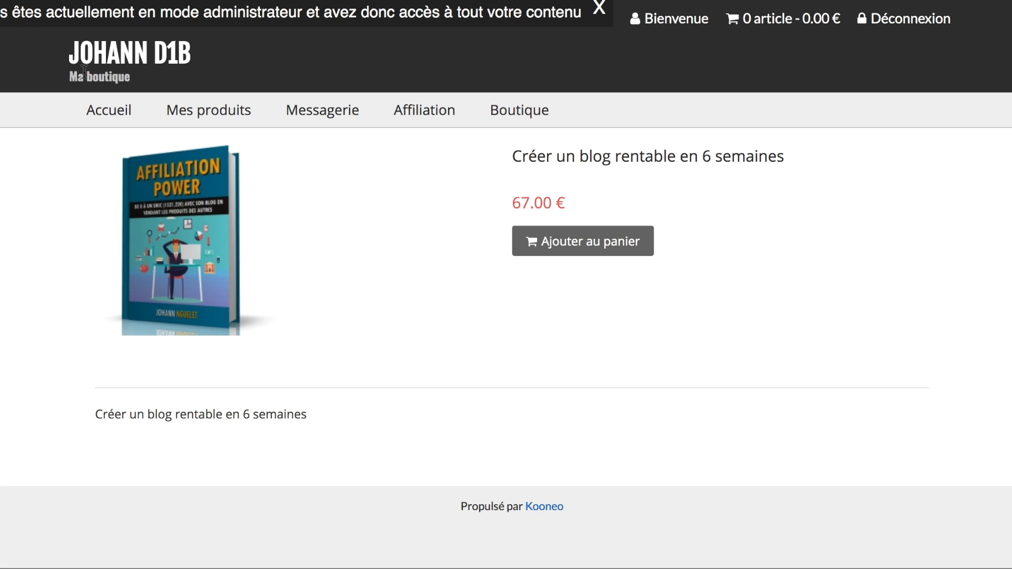
mouse_move(203, 318)
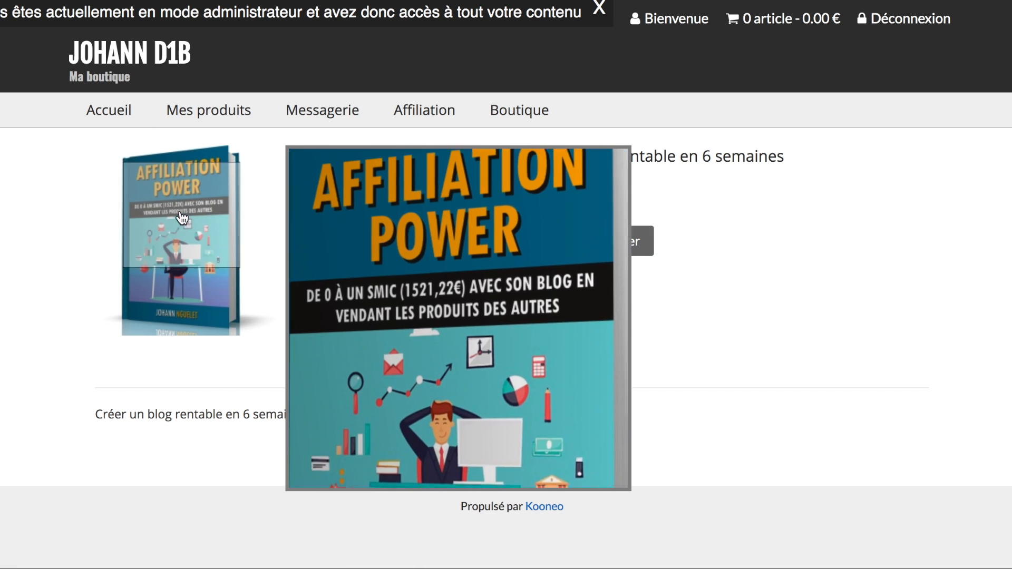
mouse_move(246, 209)
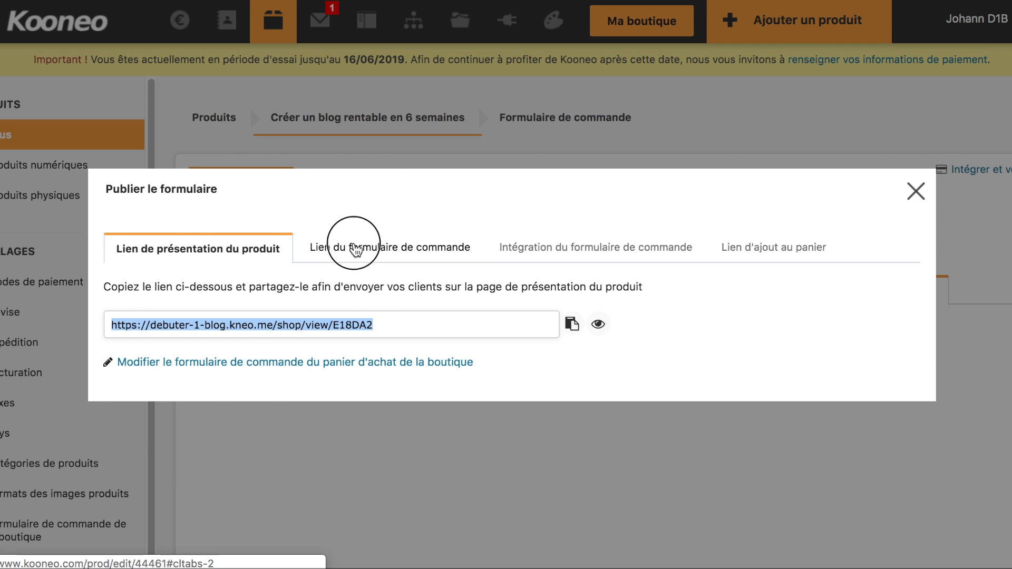
Select the Lien du formulaire de commande URL and open the live order form.
left_click(337, 245)
left_click(335, 299)
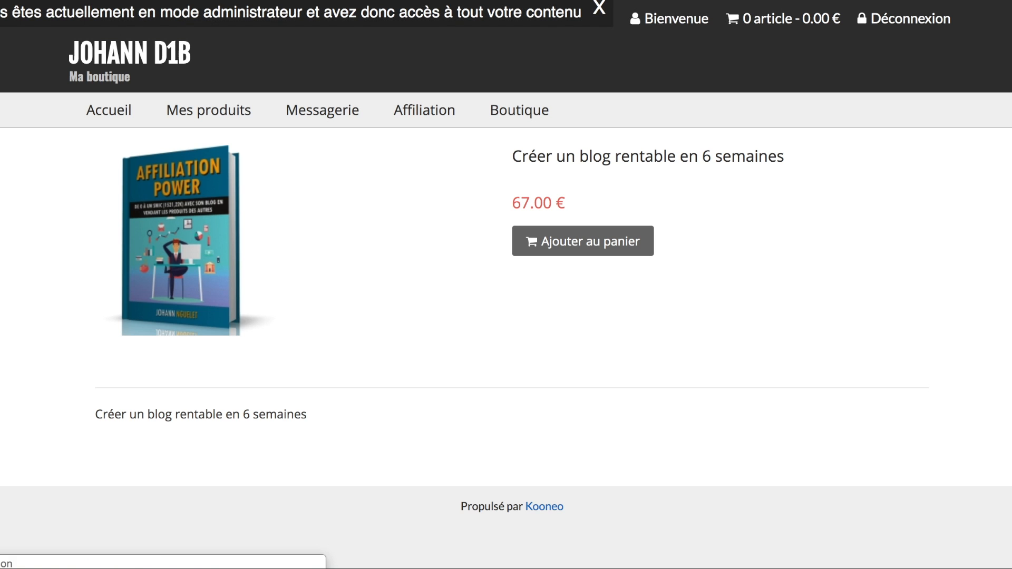
left_click(601, 241)
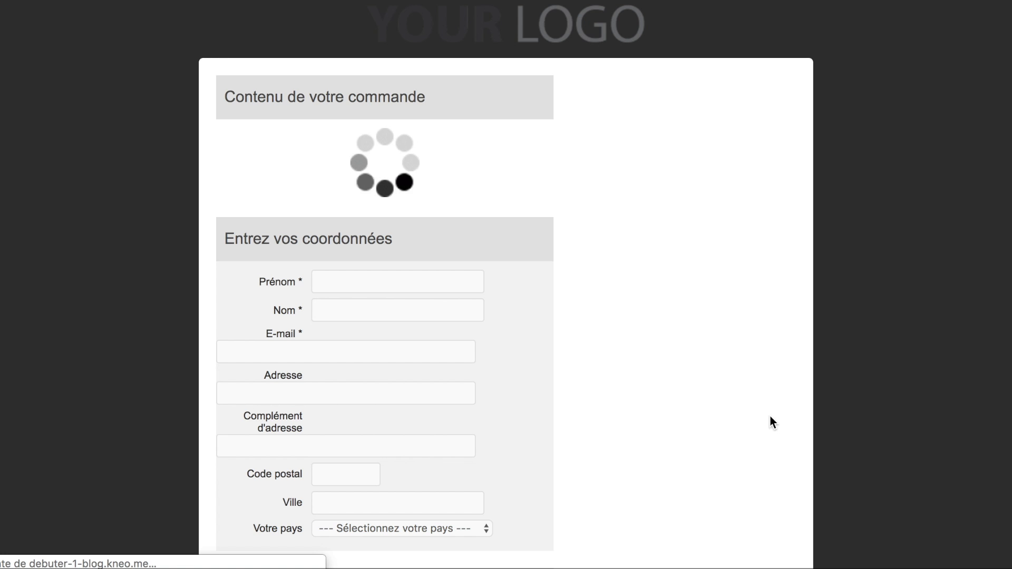
scroll(771, 416, "down", 10)
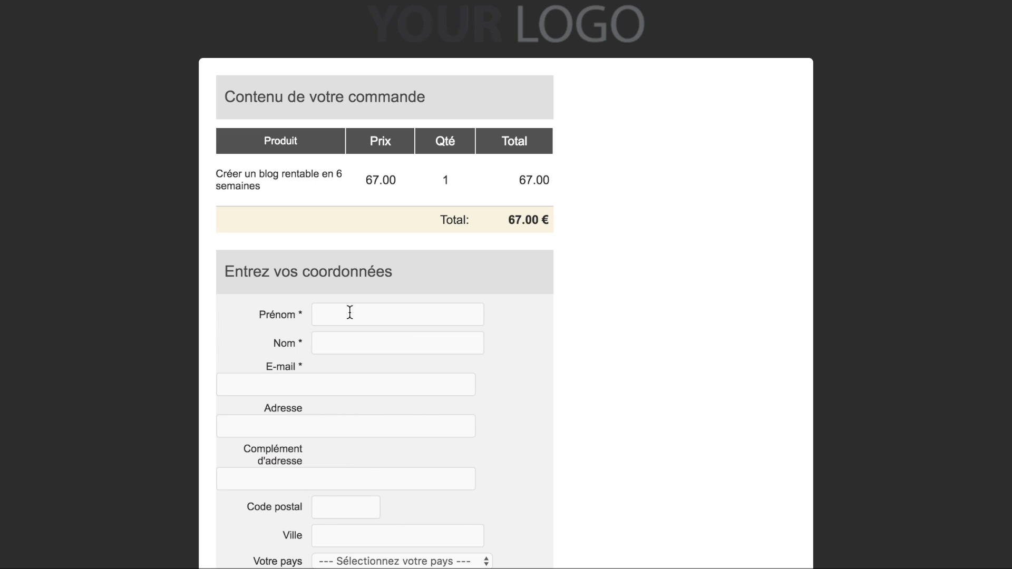
scroll(332, 317, "down", 6)
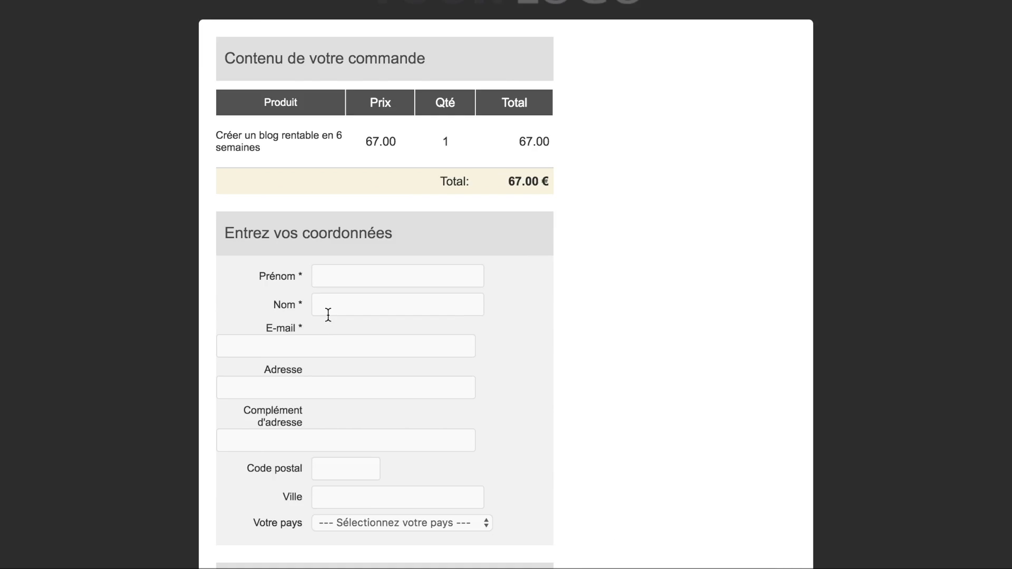
scroll(340, 272, "up", 3)
Highlight the Prénom, Nom, E-mail, Adresse and Complément field labels on the order form.
left_click_drag(264, 144, 488, 388)
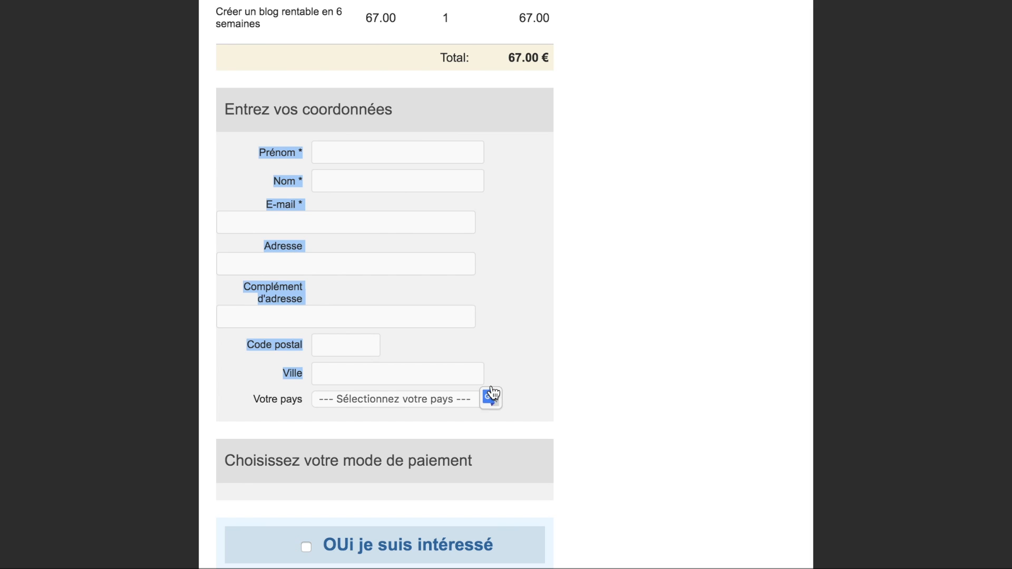
left_click(269, 154)
left_click_drag(260, 150, 435, 410)
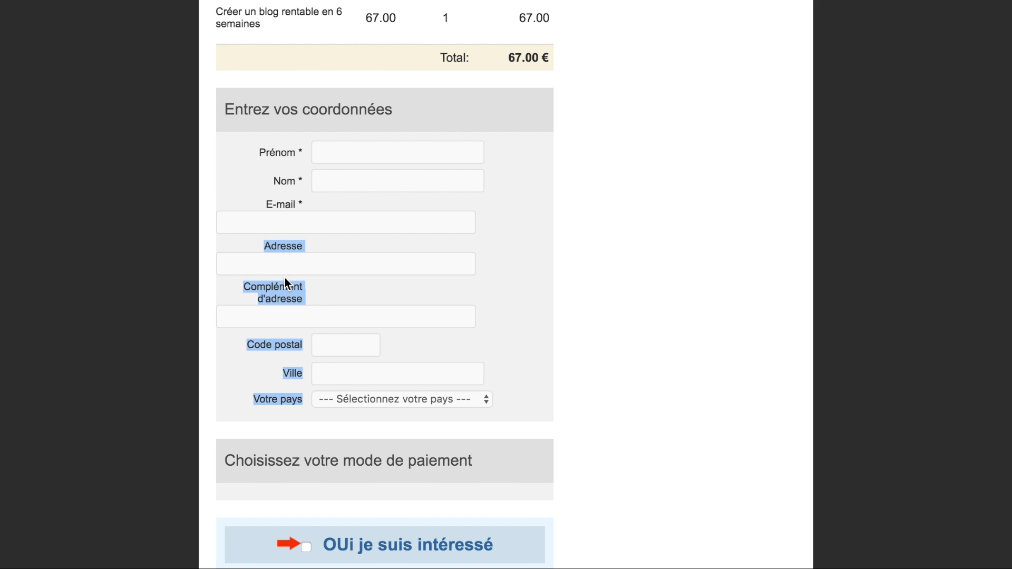
left_click_drag(264, 140, 402, 212)
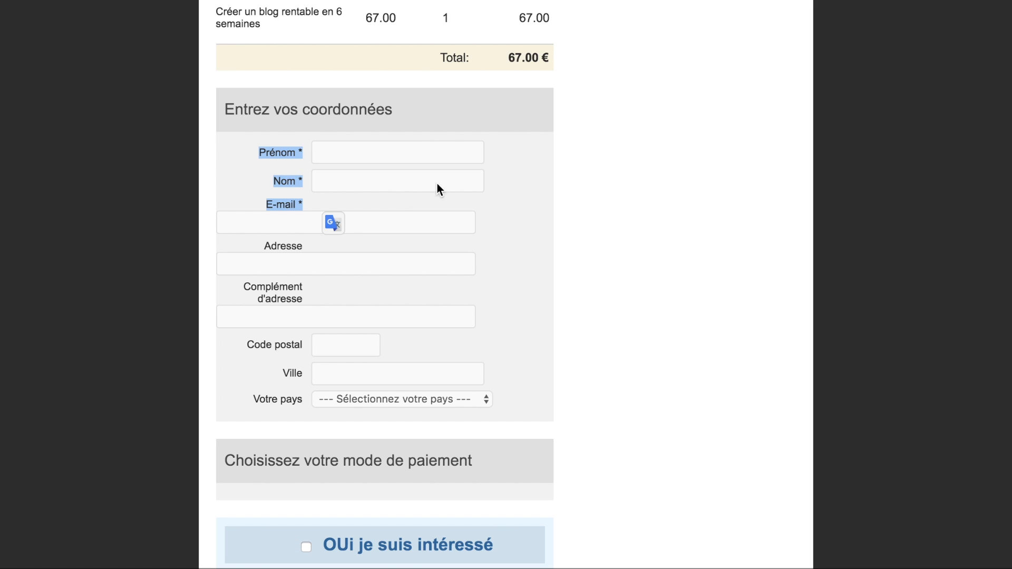
left_click_drag(254, 242, 393, 378)
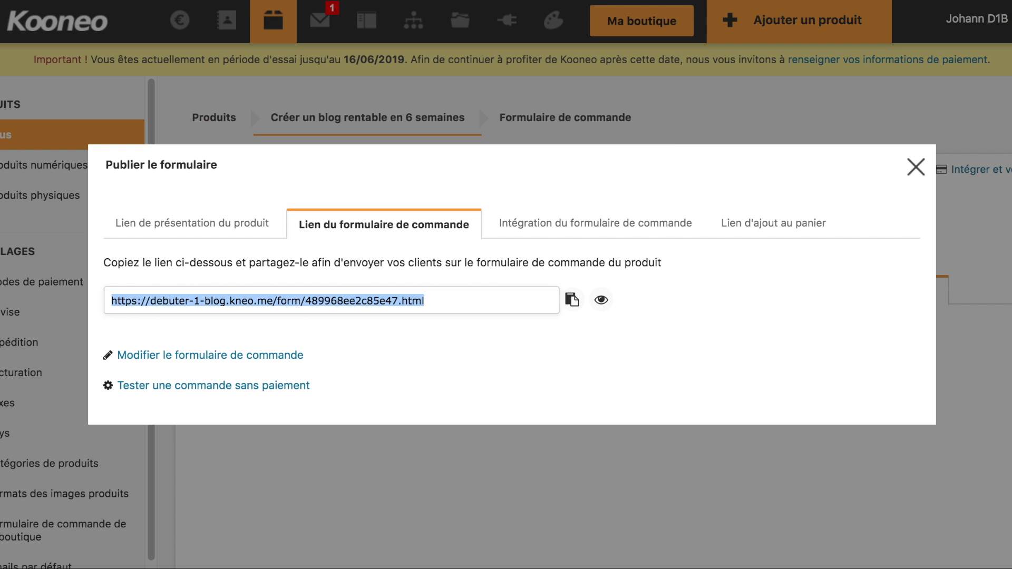
Close the publishing dialog and return to the product's Formulaire de commande settings.
left_click(213, 227)
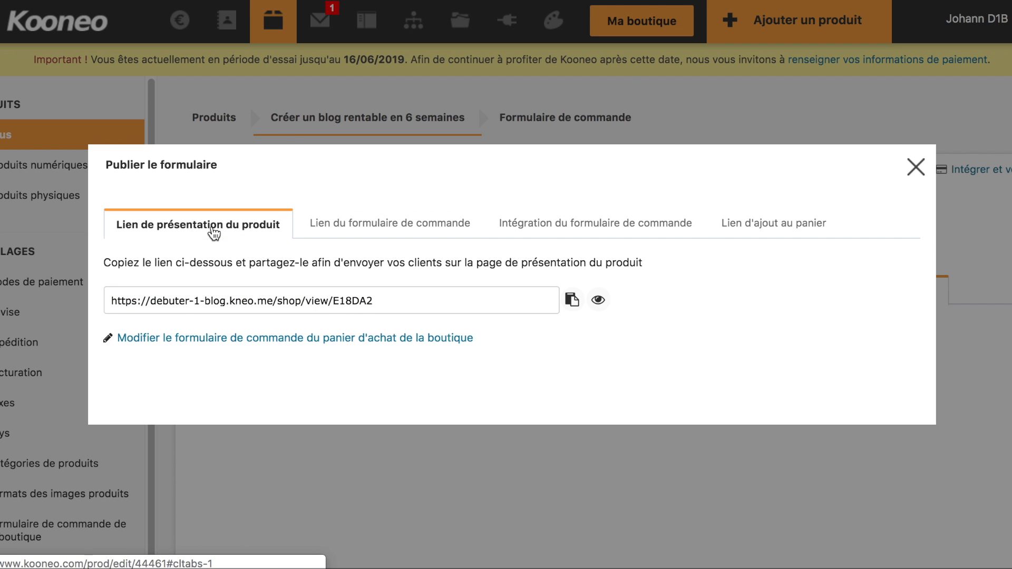
left_click(916, 167)
left_click(242, 298)
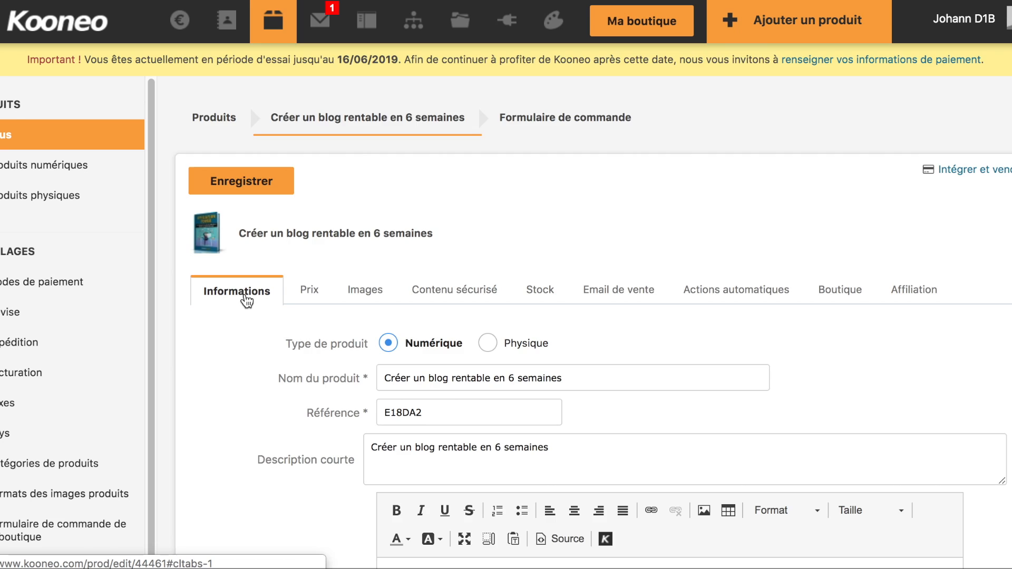
left_click(565, 117)
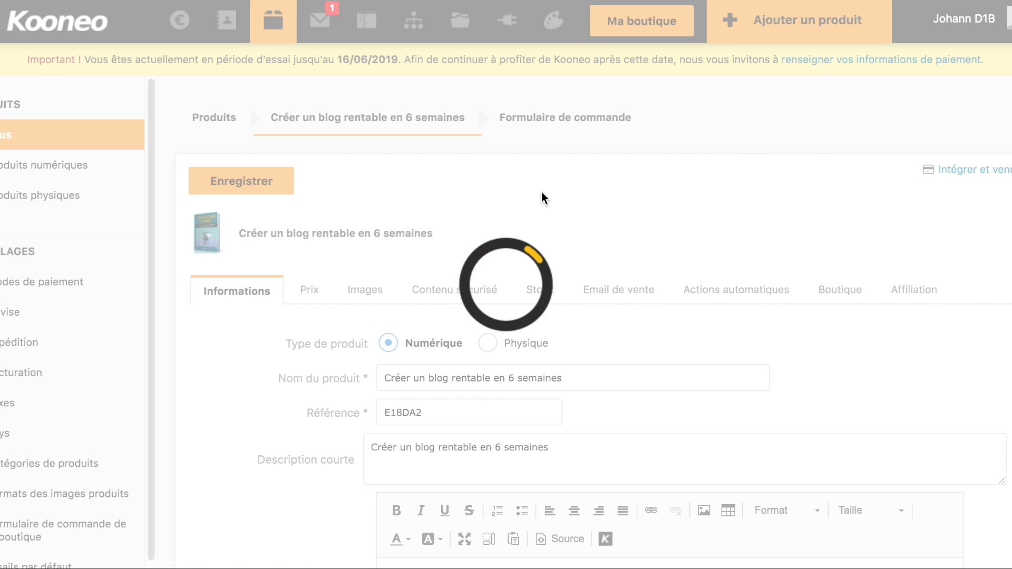
left_click_drag(96, 129, 199, 131)
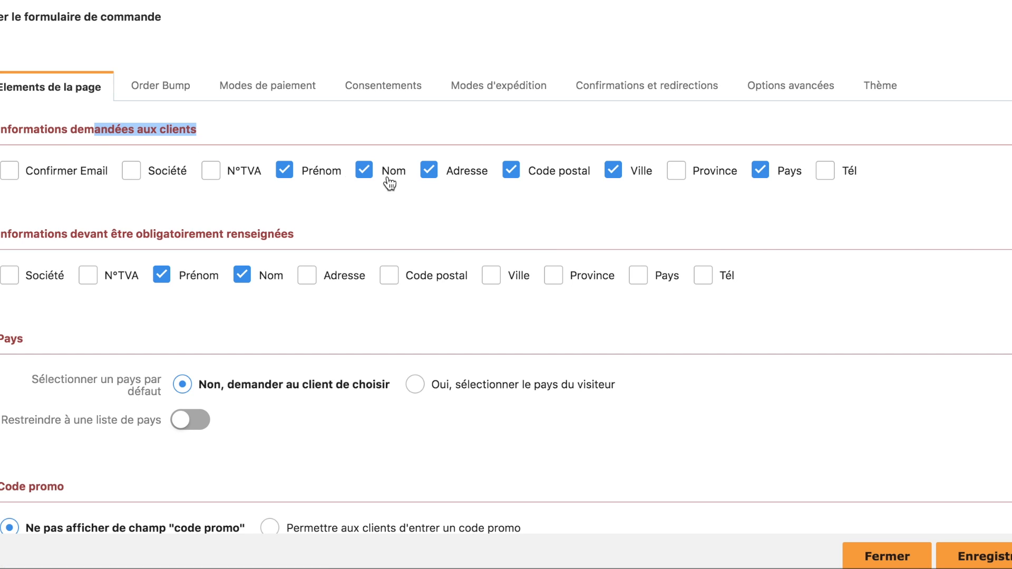
Untick Adresse, Code postal, Ville and Pays, then save and close the order form.
left_click(429, 174)
left_click(512, 172)
left_click(615, 171)
left_click(761, 171)
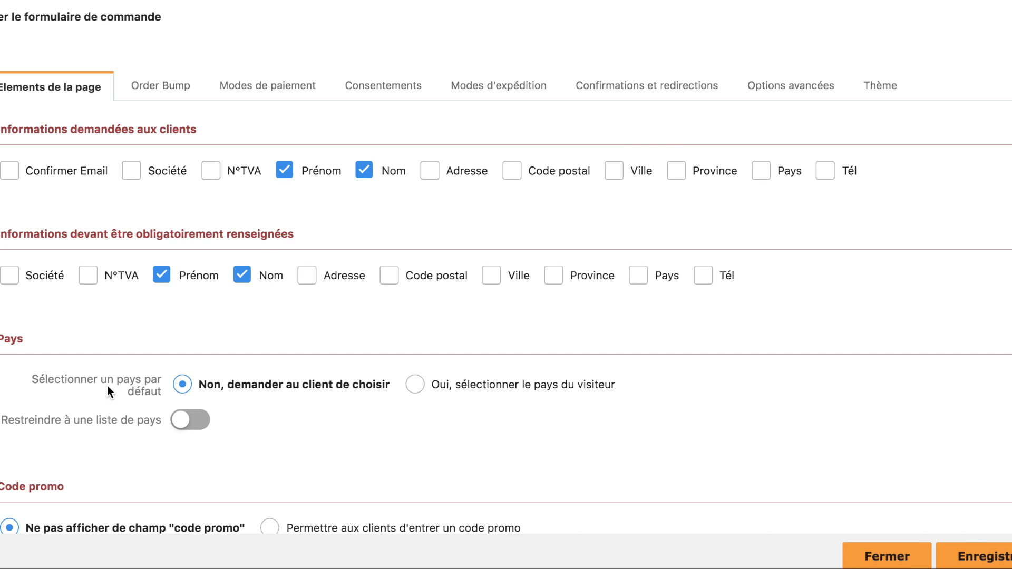
left_click_drag(7, 339, 216, 412)
scroll(216, 412, "down", 1)
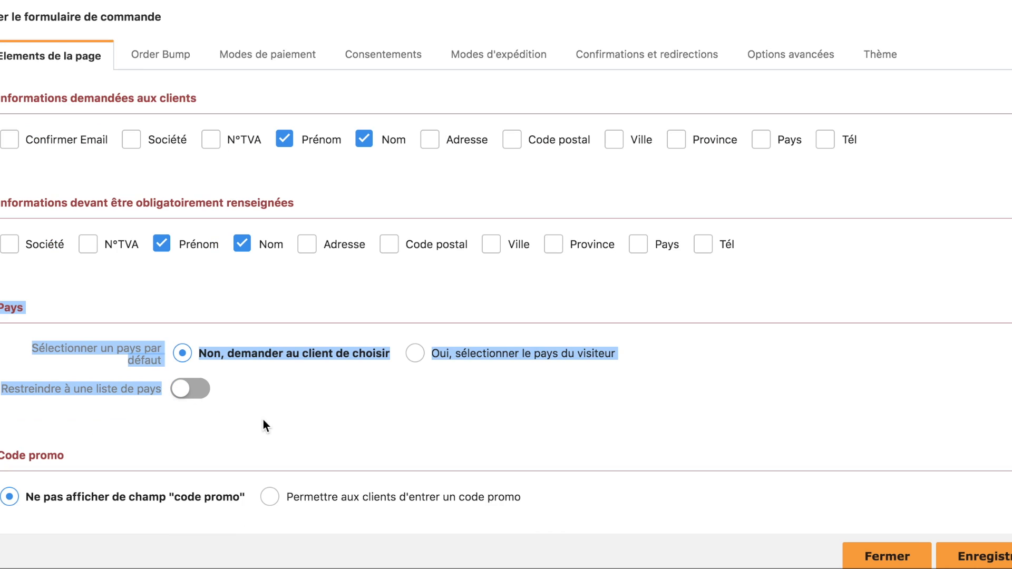
left_click(972, 556)
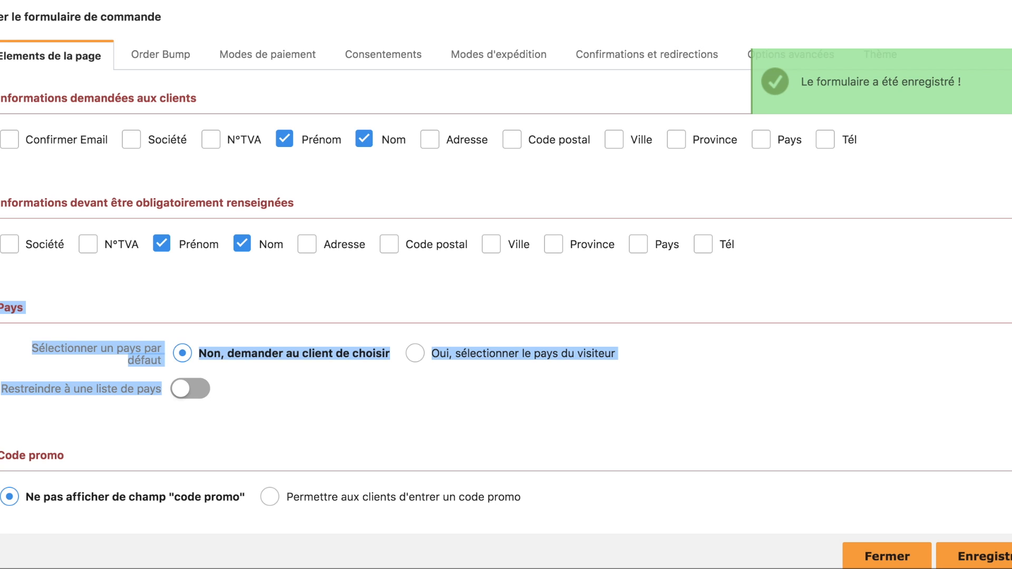
left_click(978, 41)
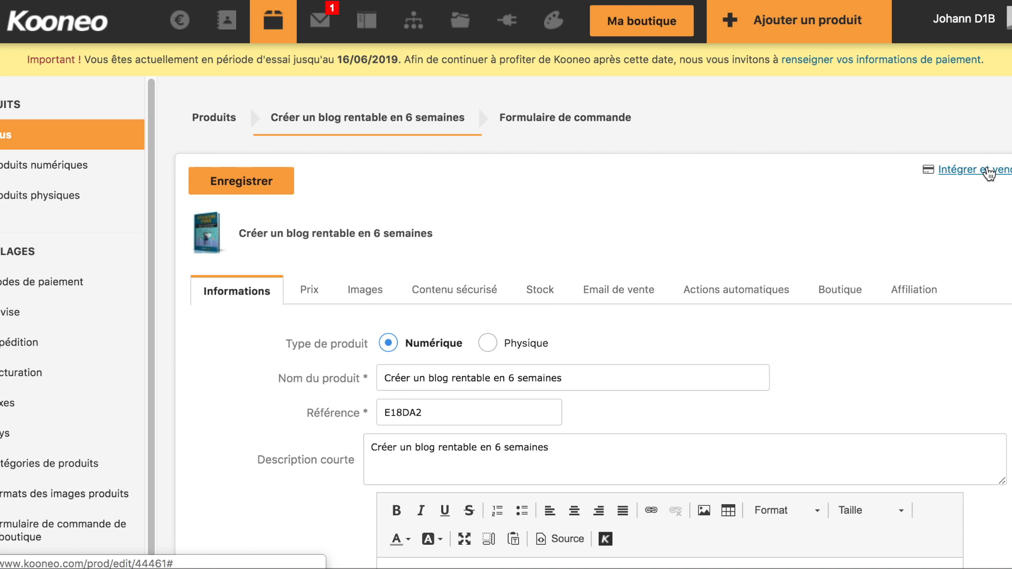
Check that the live order form asks only Prénom, Nom and E-mail, then open its Thème settings.
left_click(981, 172)
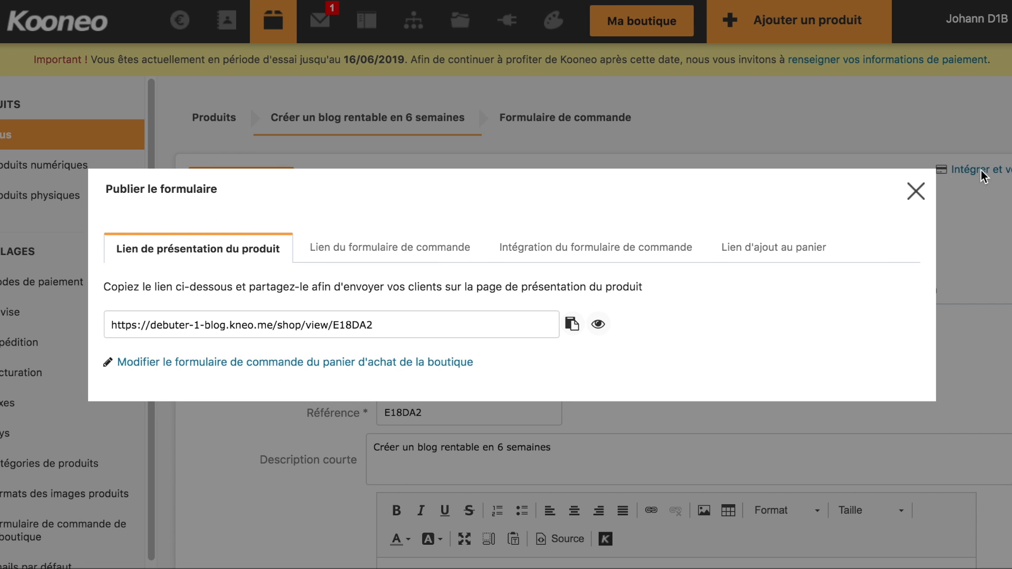
left_click(404, 254)
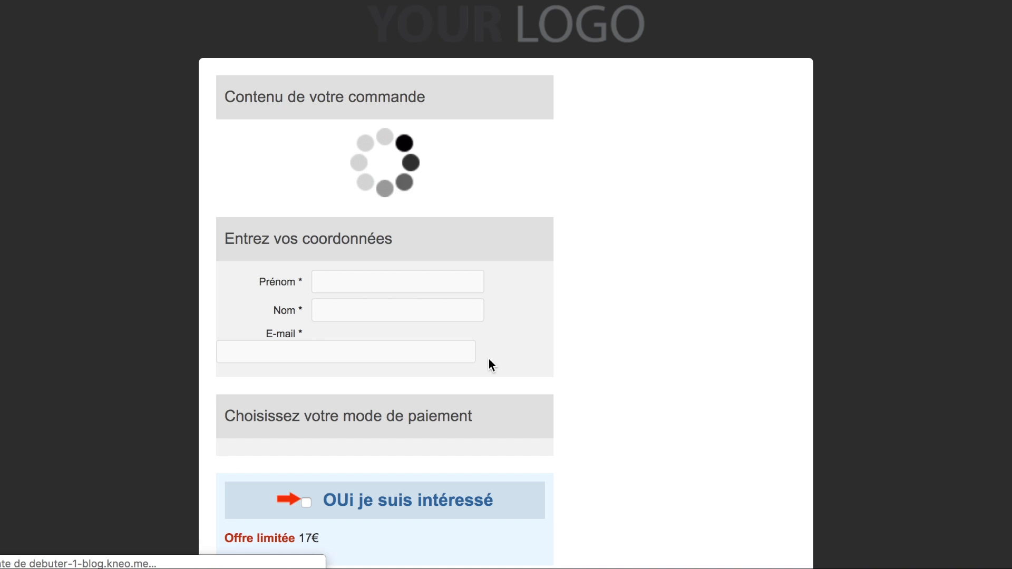
scroll(282, 297, "down", 3)
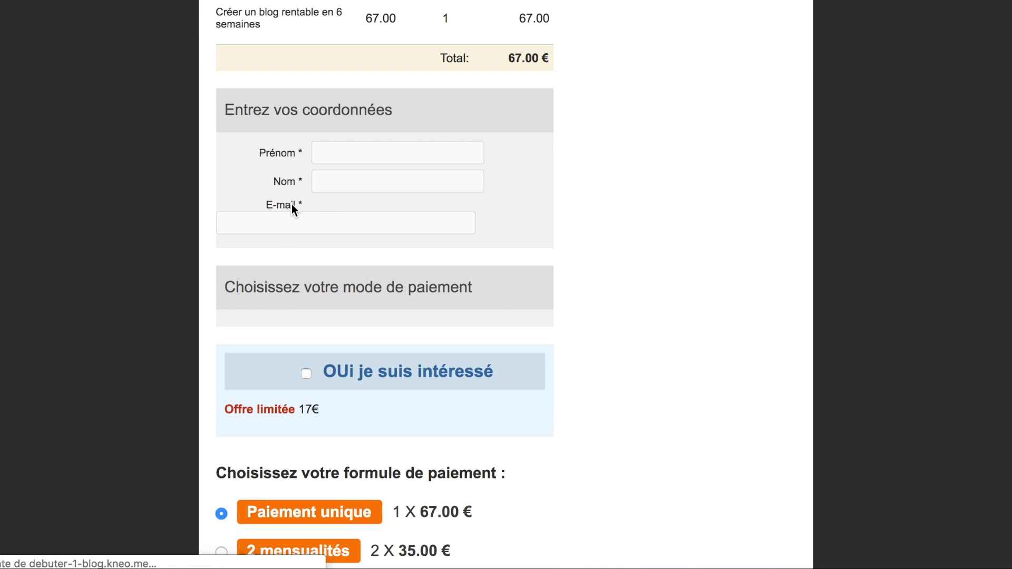
left_click_drag(258, 150, 317, 213)
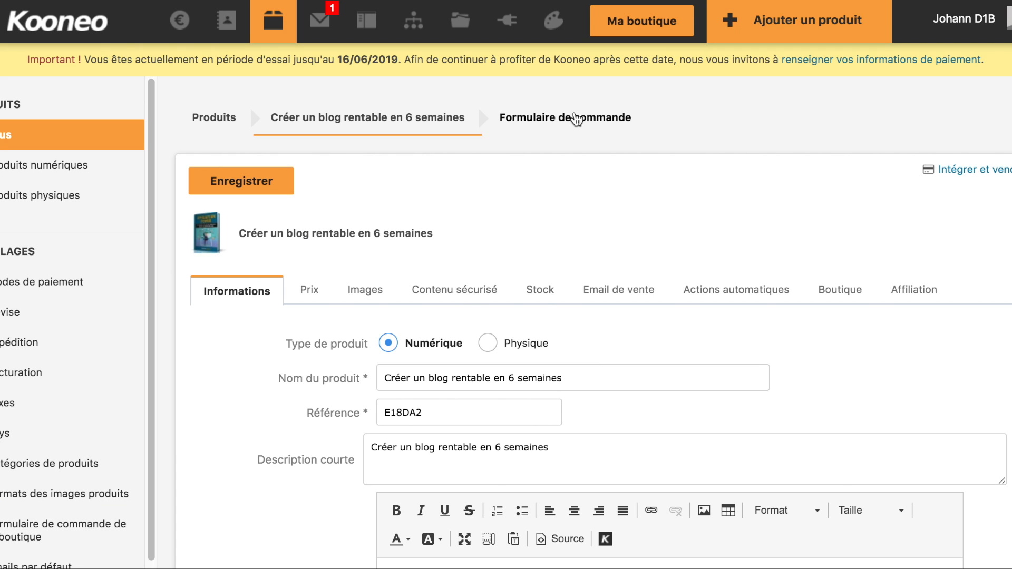
left_click(575, 115)
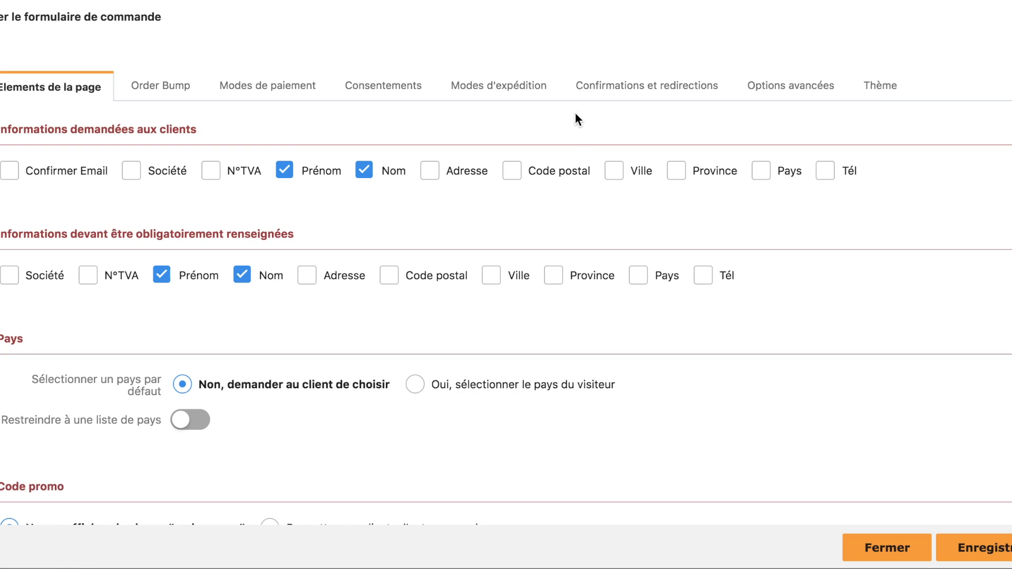
left_click(873, 90)
Apply the second order-form theme and scroll through the restyled form preview.
left_click(53, 129)
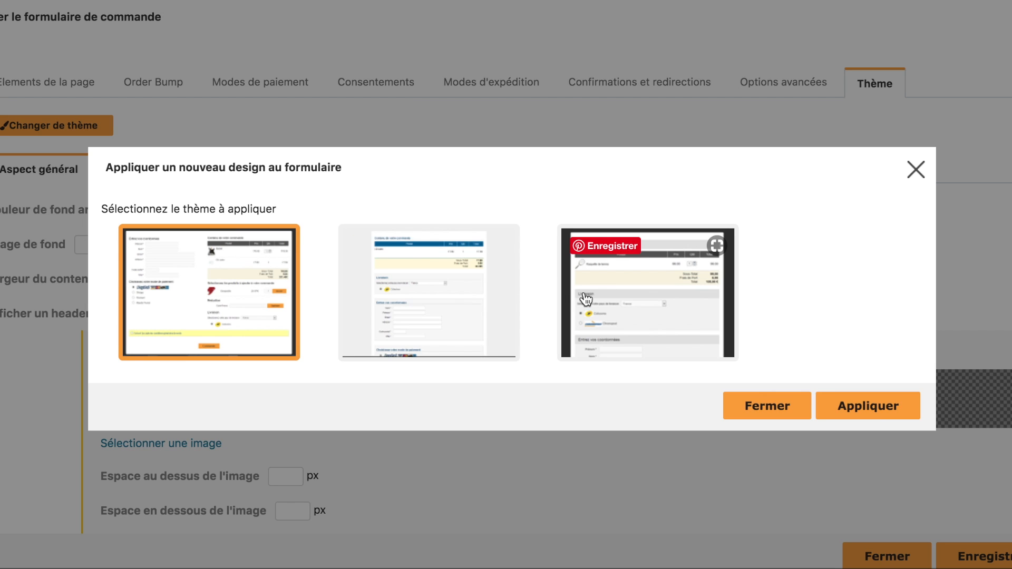
left_click(417, 298)
left_click(881, 411)
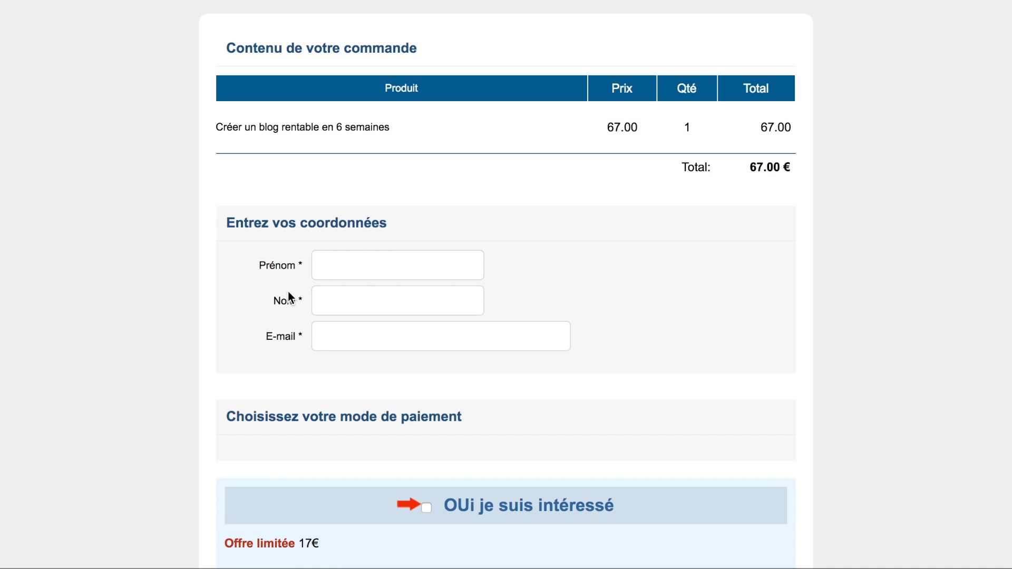
scroll(290, 274, "down", 6)
scroll(298, 256, "up", 6)
scroll(328, 61, "down", 3)
scroll(326, 59, "up", 3)
scroll(225, 28, "down", 5)
scroll(332, 69, "up", 5)
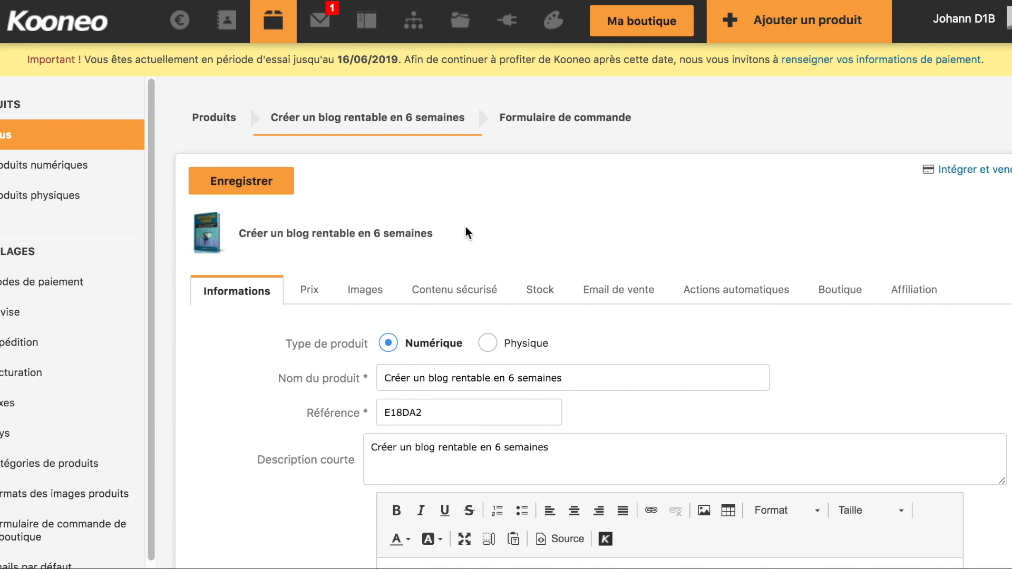
Open the Modes de paiement page listing PayPal, Stripe, Hipay, Chèque and Virement.
scroll(66, 310, "down", 1)
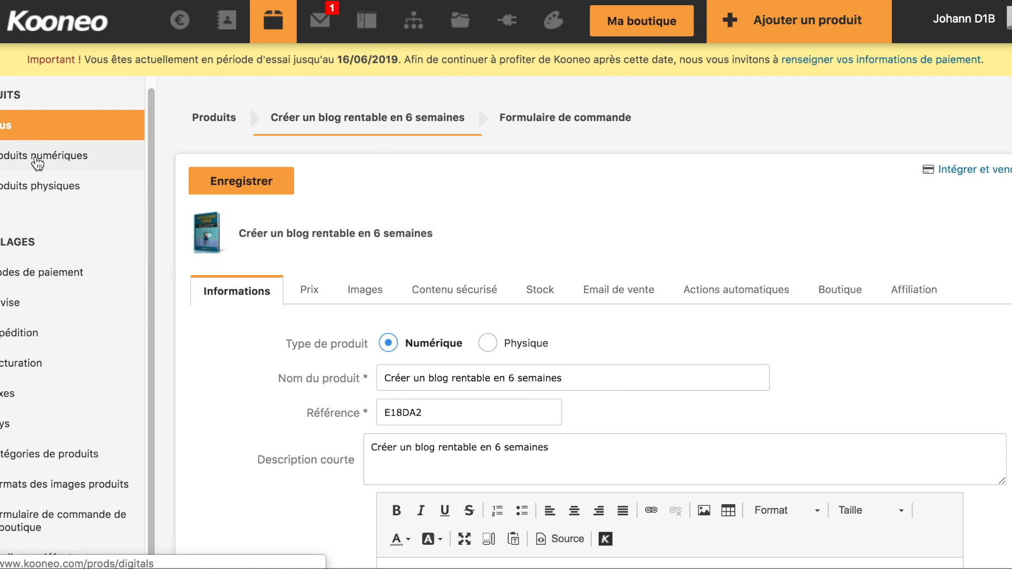
left_click(62, 280)
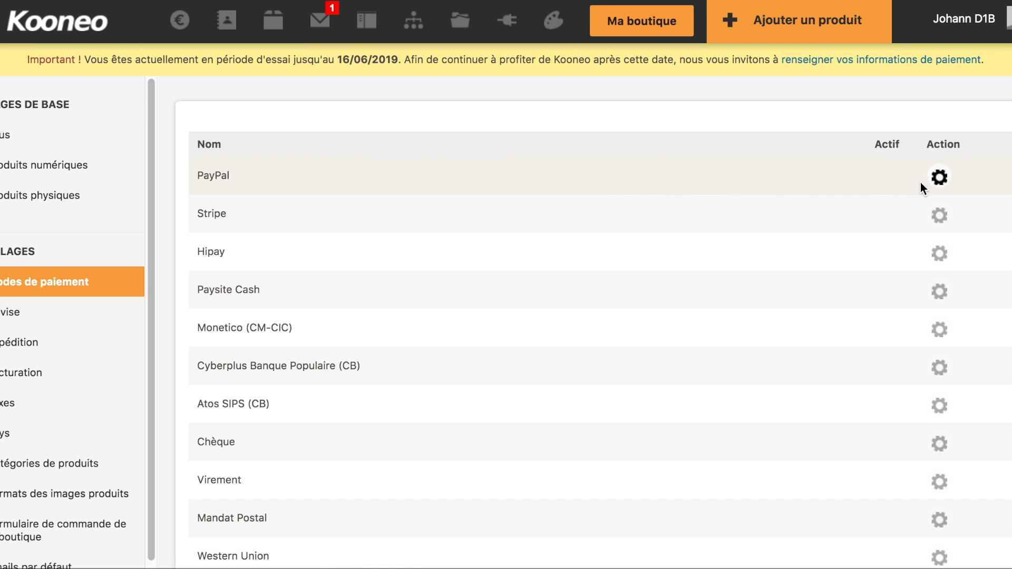
Open PayPal's configuration and review its order confirmation email settings.
left_click(940, 178)
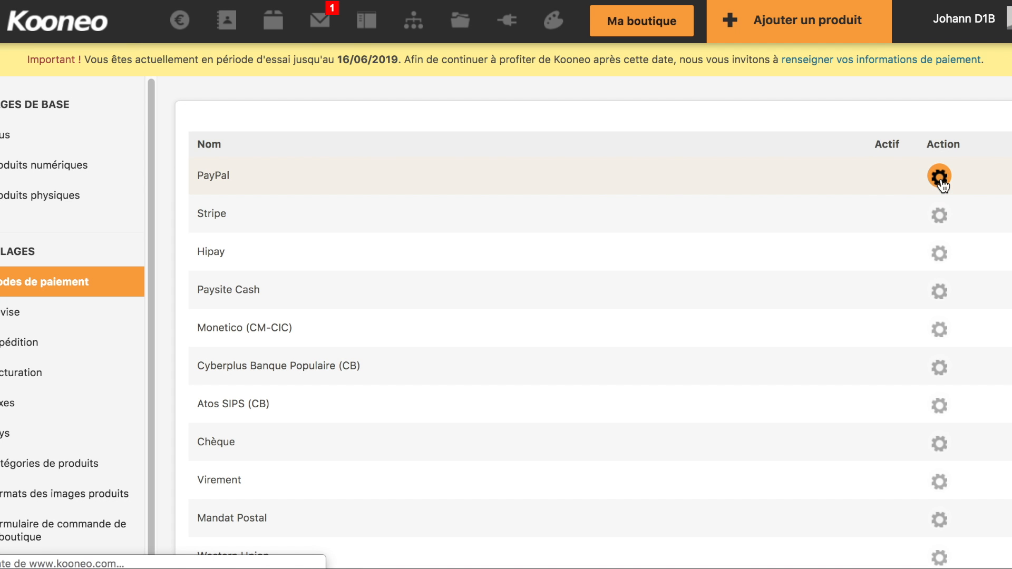
scroll(413, 310, "down", 5)
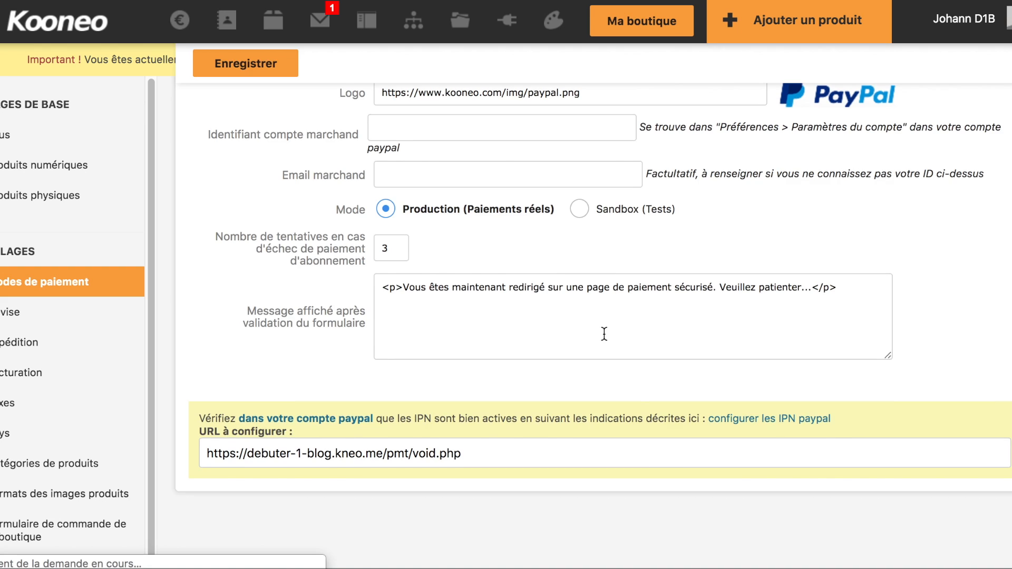
scroll(438, 300, "up", 5)
left_click(363, 275)
scroll(520, 274, "down", 3)
scroll(523, 278, "up", 5)
scroll(506, 276, "down", 4)
scroll(520, 299, "up", 1)
scroll(517, 298, "down", 3)
scroll(511, 358, "up", 5)
Review the Email de relance tab and its 'A envoyer après' delay, leaving the reminder off.
left_click(472, 275)
left_click(364, 278)
scroll(428, 300, "down", 3)
scroll(422, 297, "up", 3)
left_click(471, 274)
scroll(479, 292, "down", 4)
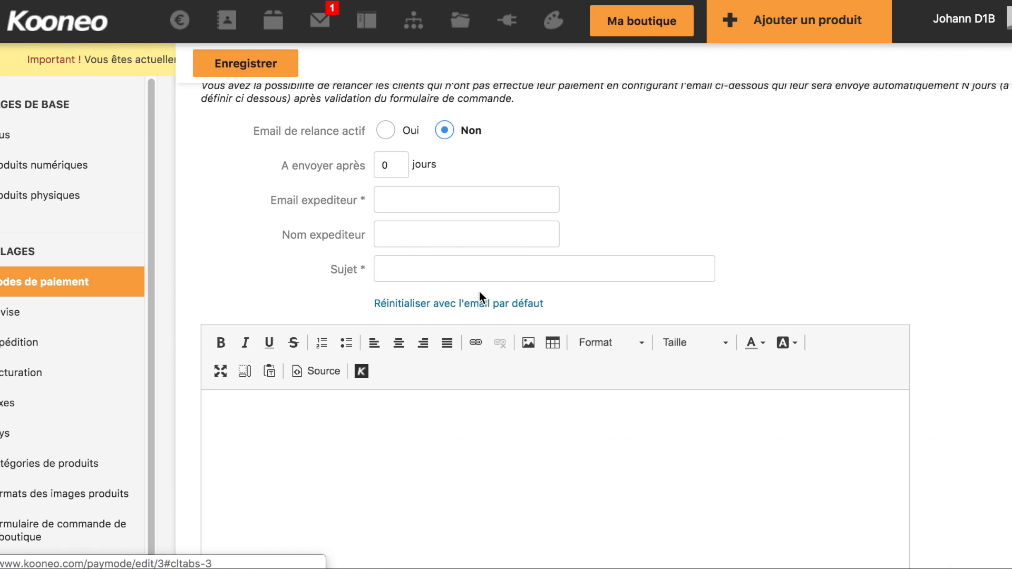
left_click(404, 443)
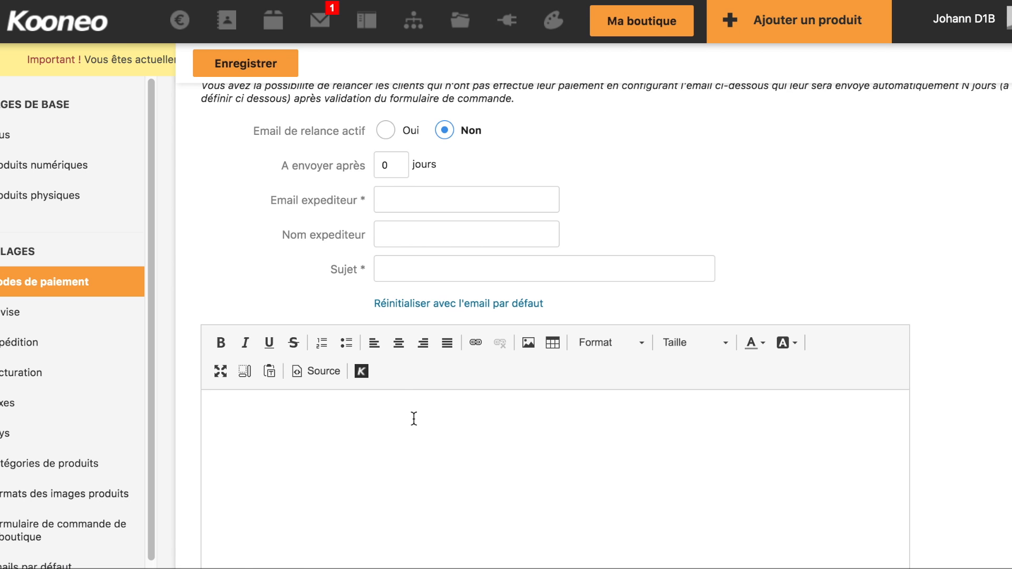
scroll(416, 416, "up", 2)
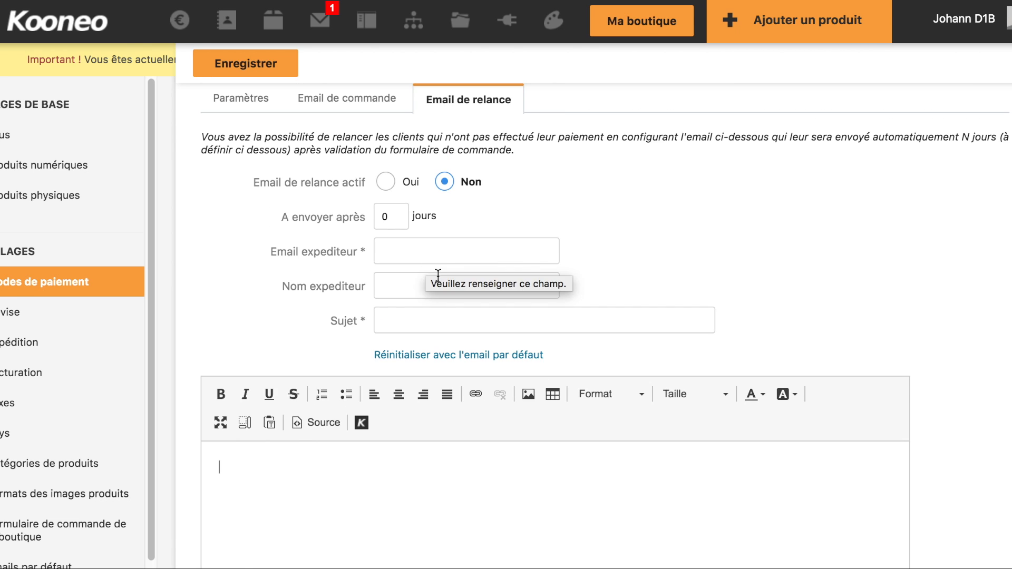
scroll(382, 155, "down", 2)
double_click(388, 156)
double_click(390, 156)
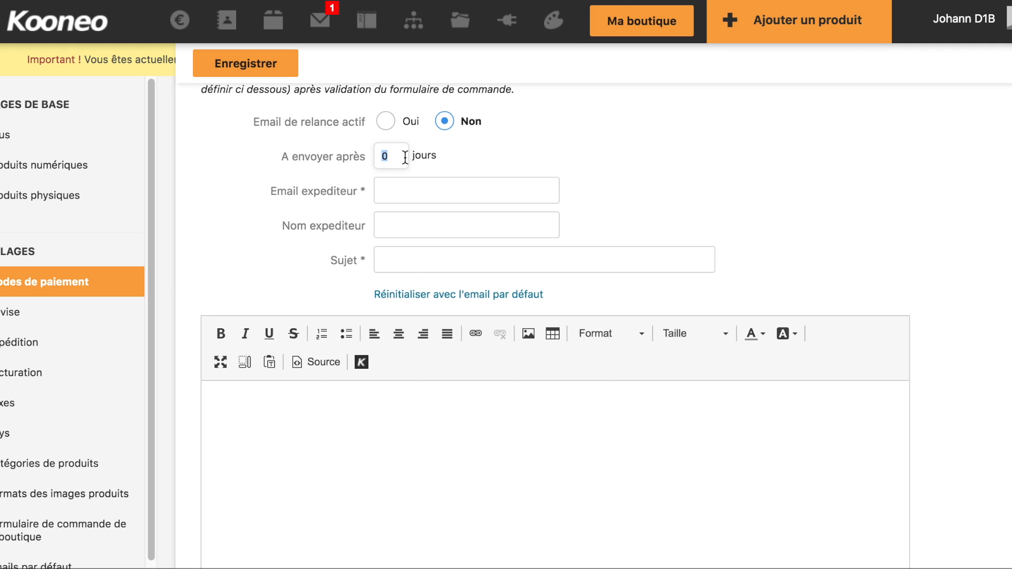
left_click(404, 157)
scroll(812, 452, "up", 5)
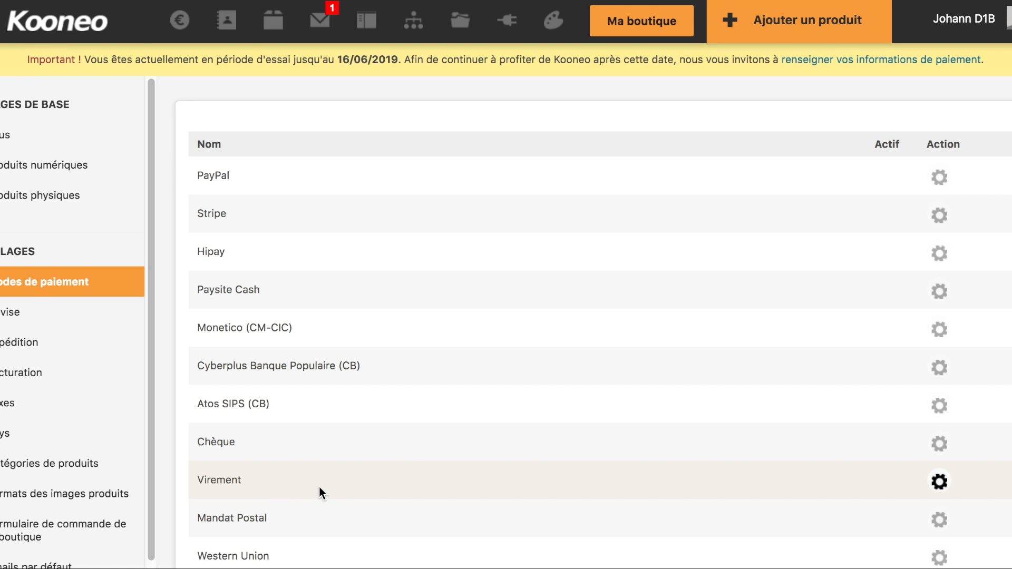
Scroll the payment methods list, highlighting the PayPlug option.
scroll(290, 387, "down", 5)
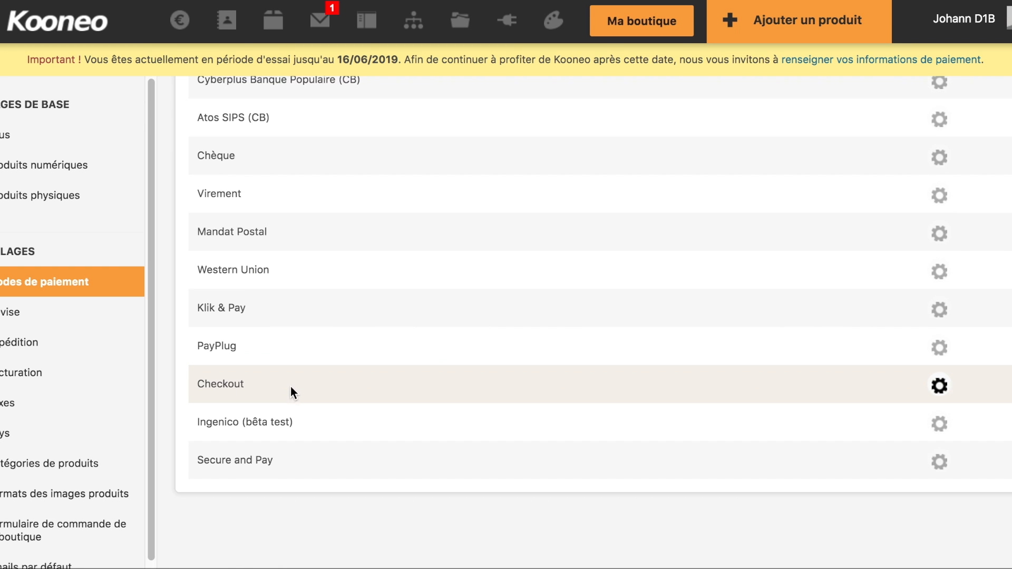
scroll(327, 380, "up", 3)
scroll(327, 380, "down", 3)
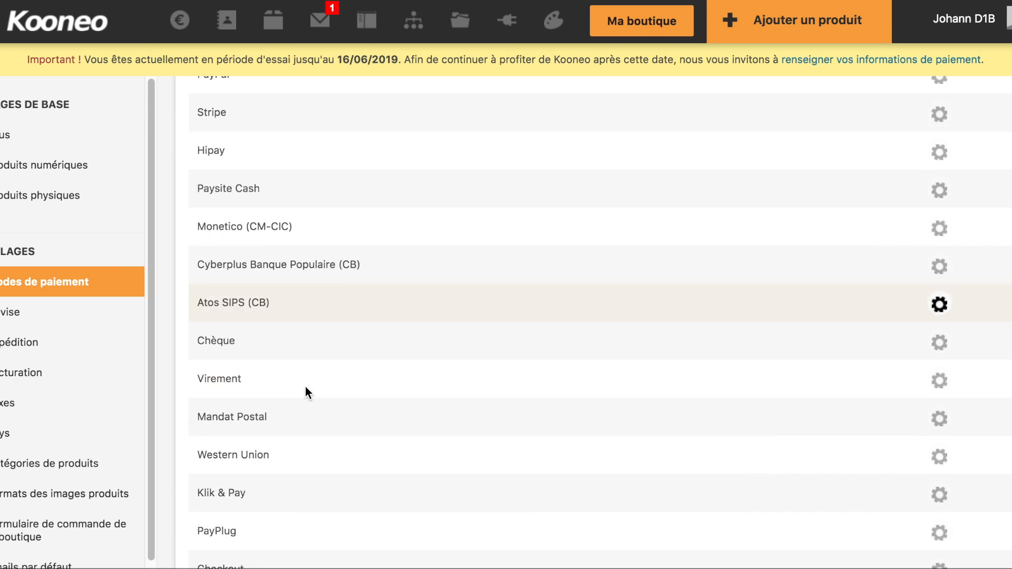
left_click_drag(247, 348, 193, 349)
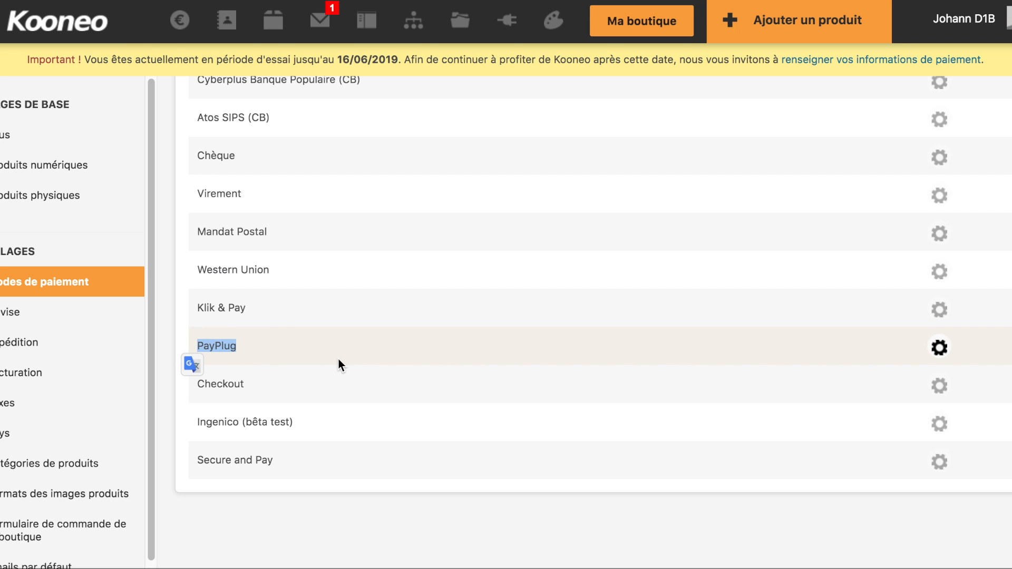
scroll(339, 359, "up", 5)
Look over the Devise and Facturation settings, then browse the Taxes class list.
left_click(135, 320)
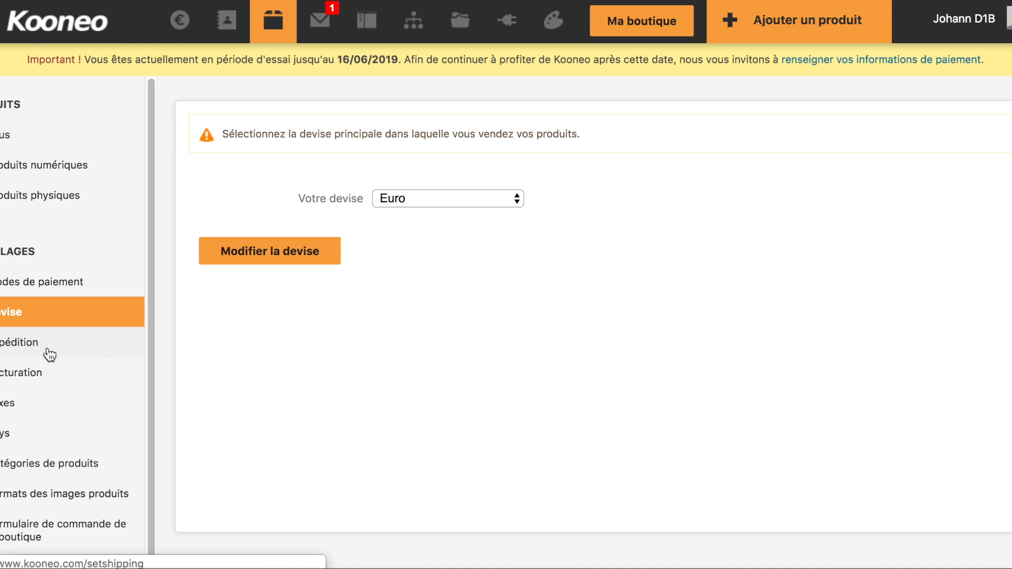
left_click(33, 374)
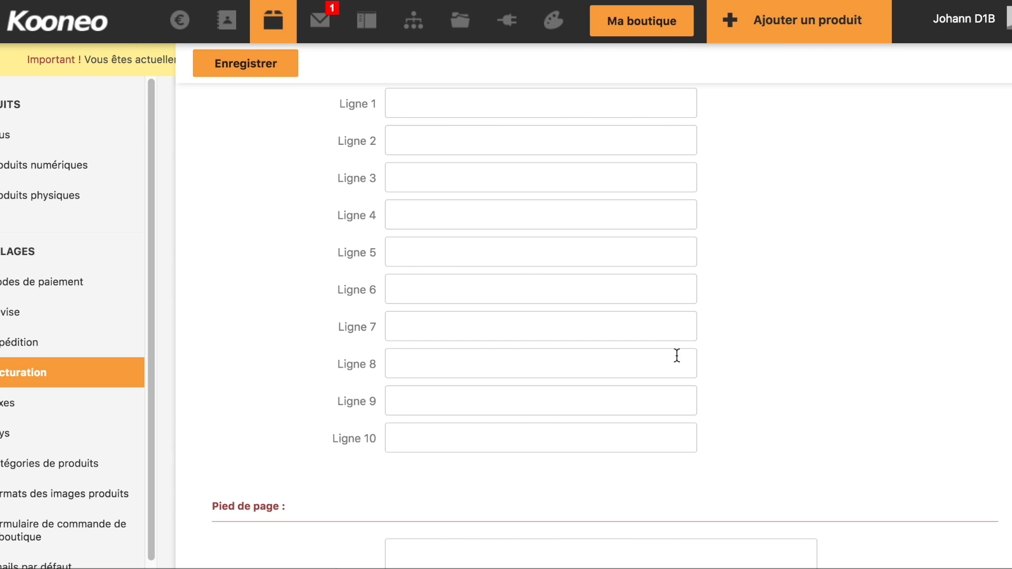
left_click(9, 409)
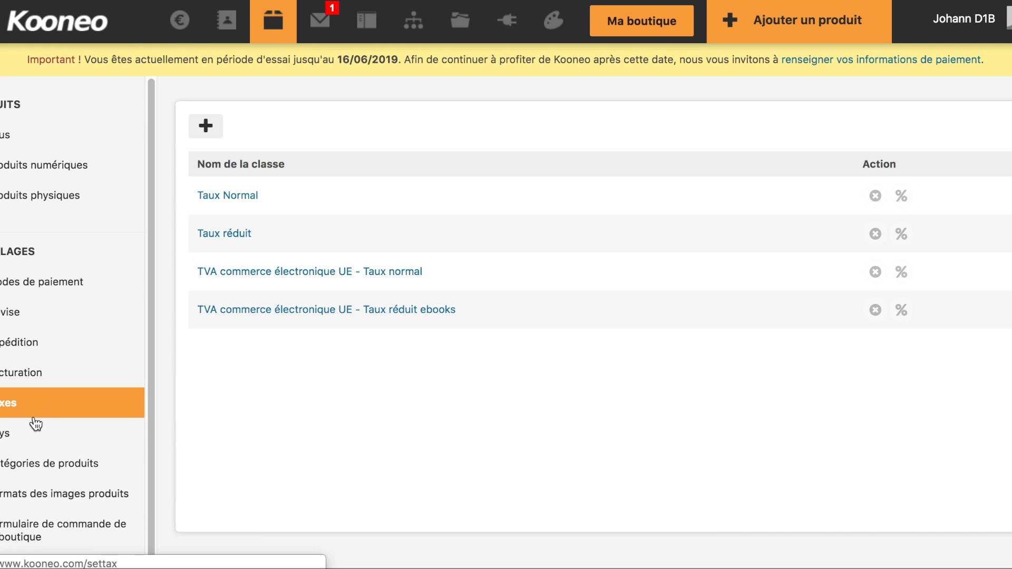
scroll(41, 447, "down", 1)
scroll(95, 510, "down", 2)
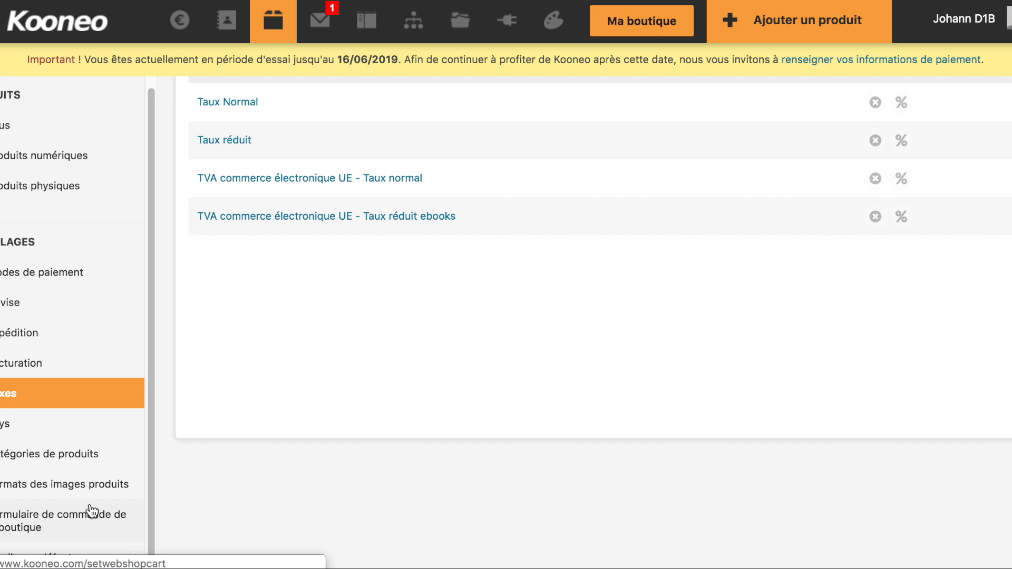
scroll(106, 343, "up", 3)
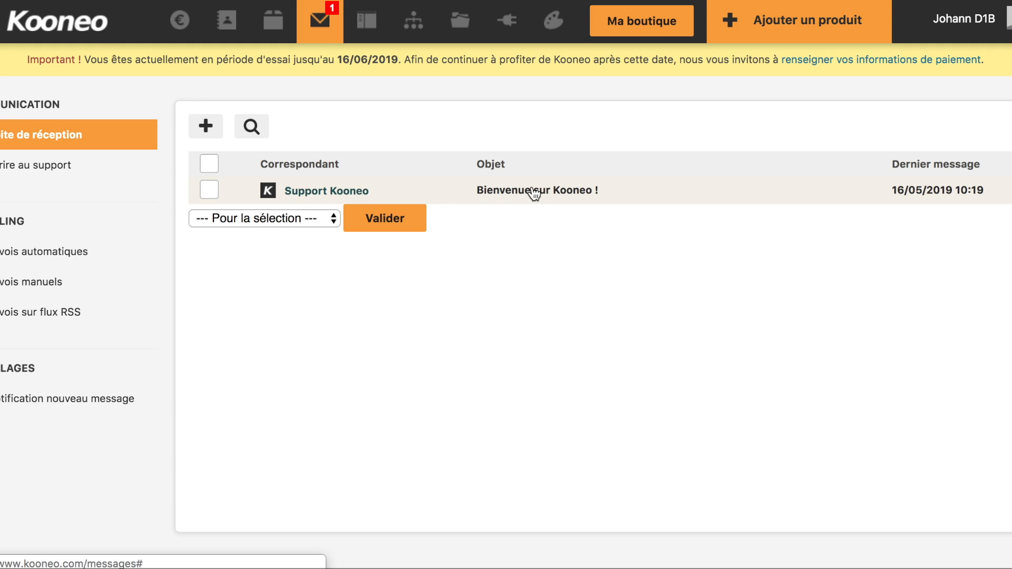
Open Envois automatiques and highlight its notice that a contact group must be created first.
left_click(32, 248)
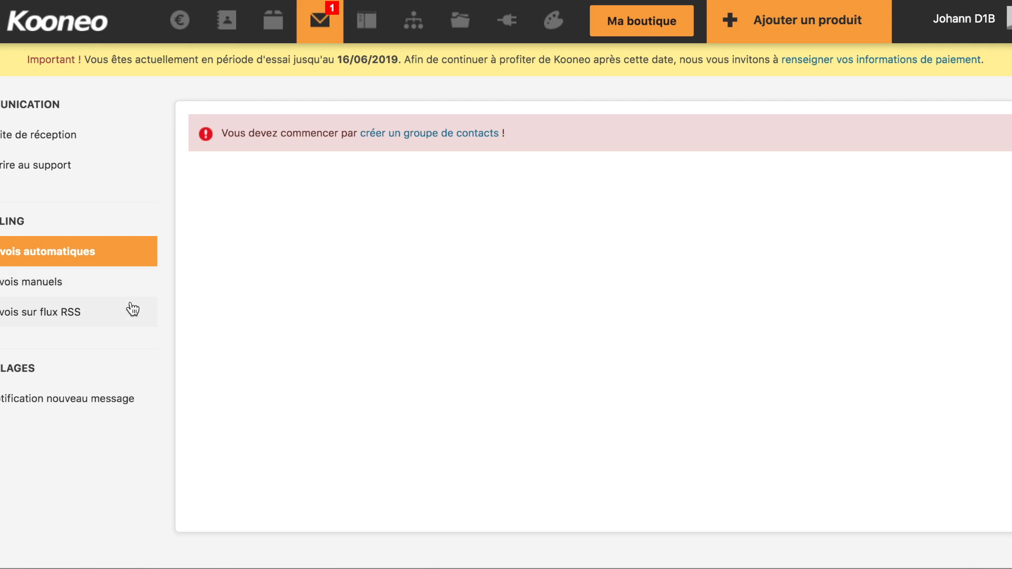
left_click_drag(226, 312, 1, 222)
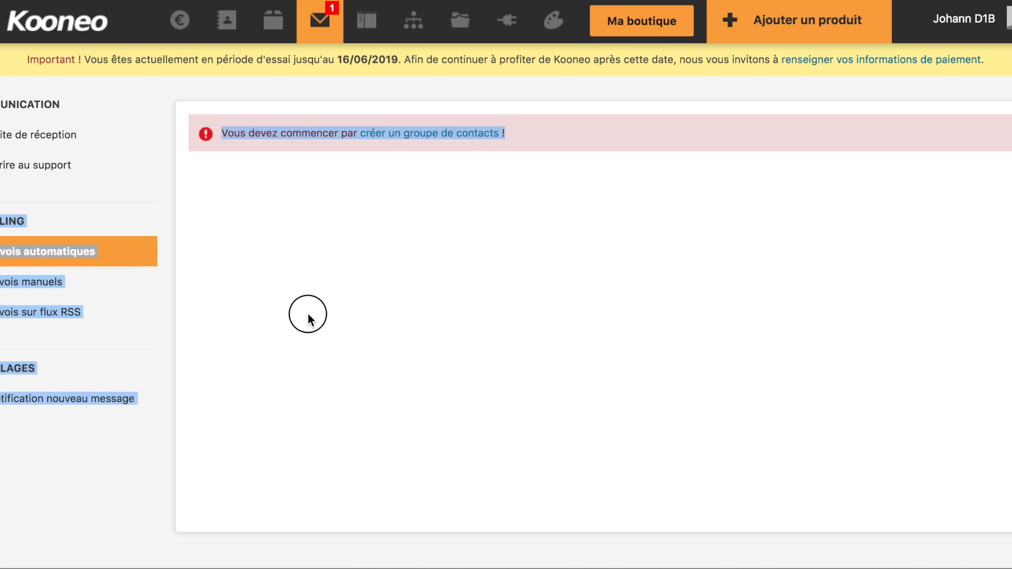
left_click(308, 314)
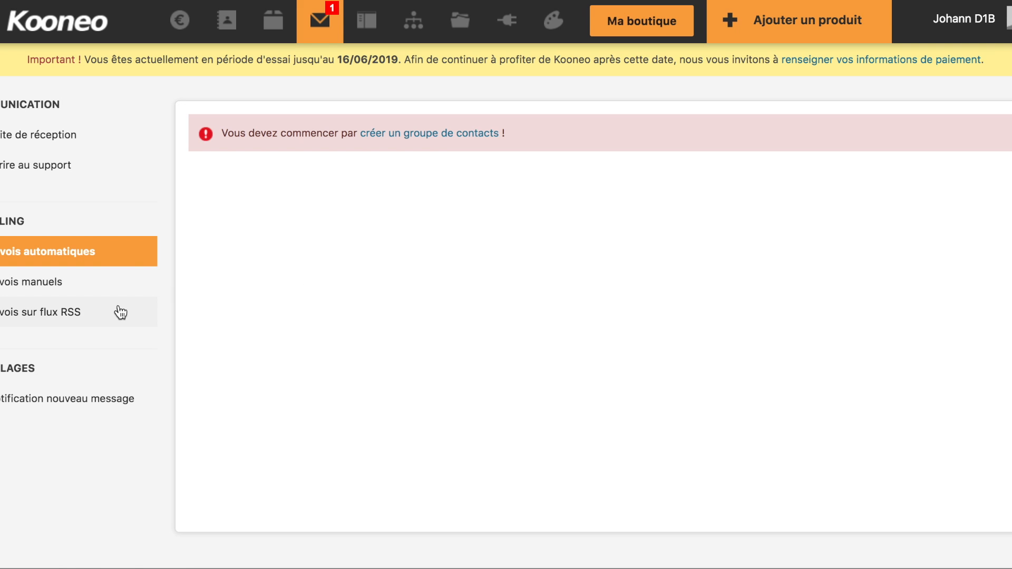
left_click_drag(226, 309, 5, 220)
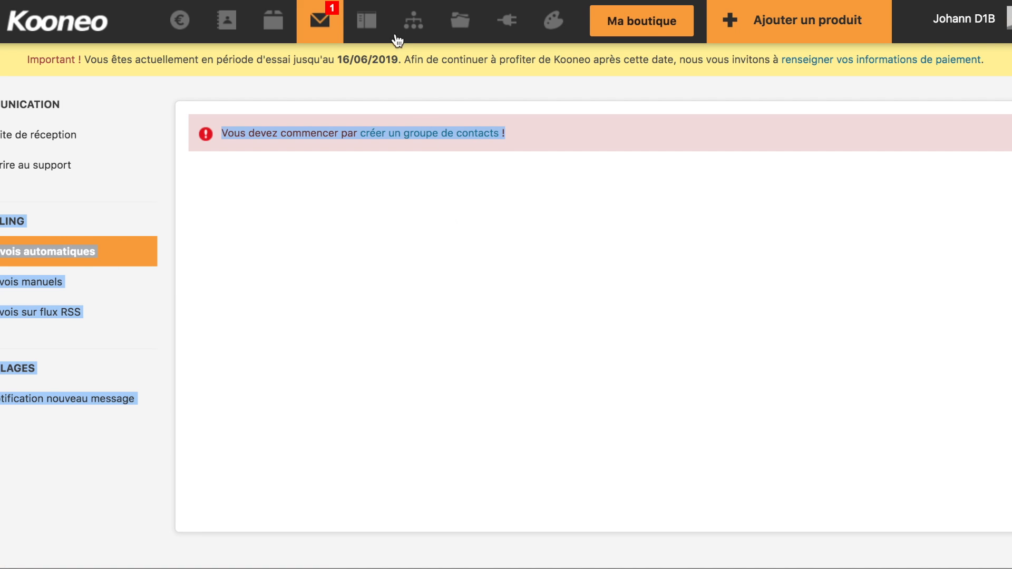
Preview the /shop storefront showing the blog product, then close it and return to the admin.
left_click(366, 21)
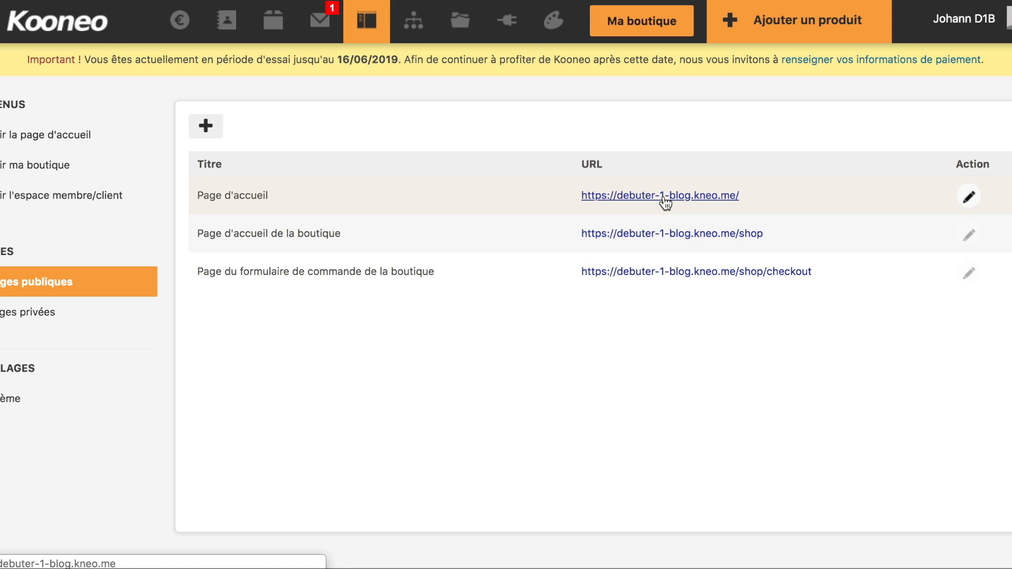
left_click(665, 234)
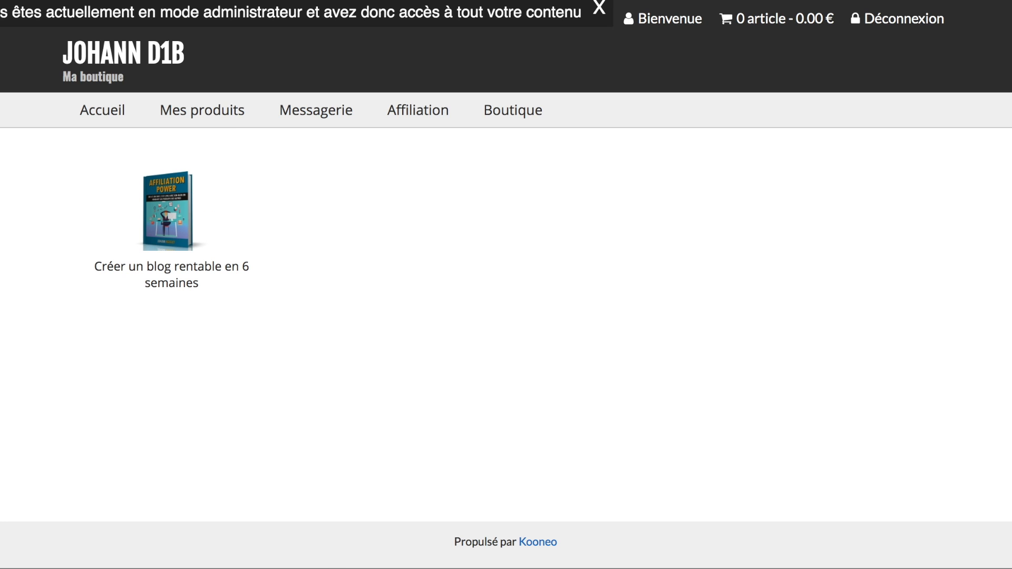
key("super+a")
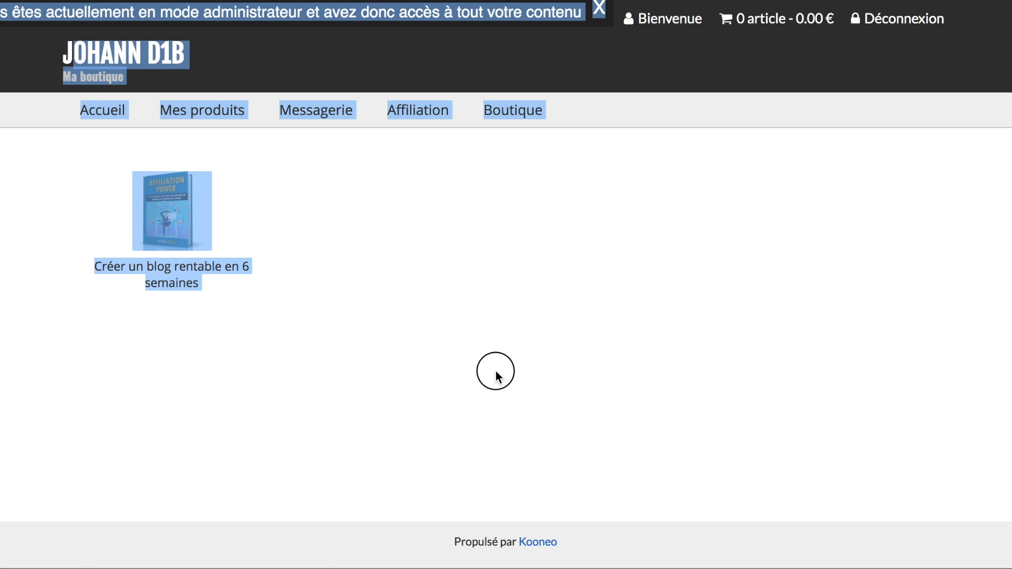
key("super+w")
left_click(414, 21)
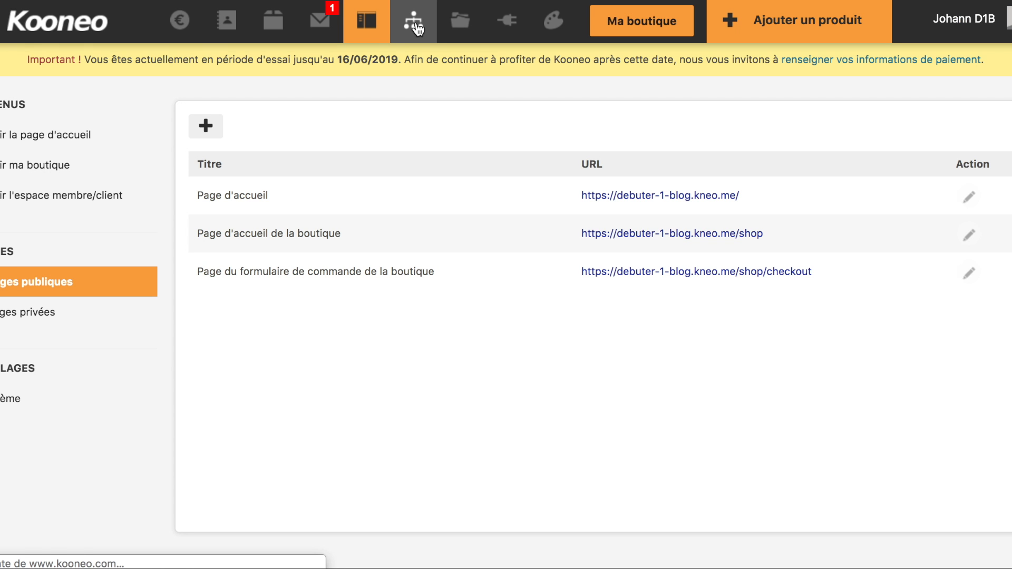
Create the affiliate program and review its cookie, commission, presentation and advanced tabs, keeping deadline day 15.
left_click(363, 233)
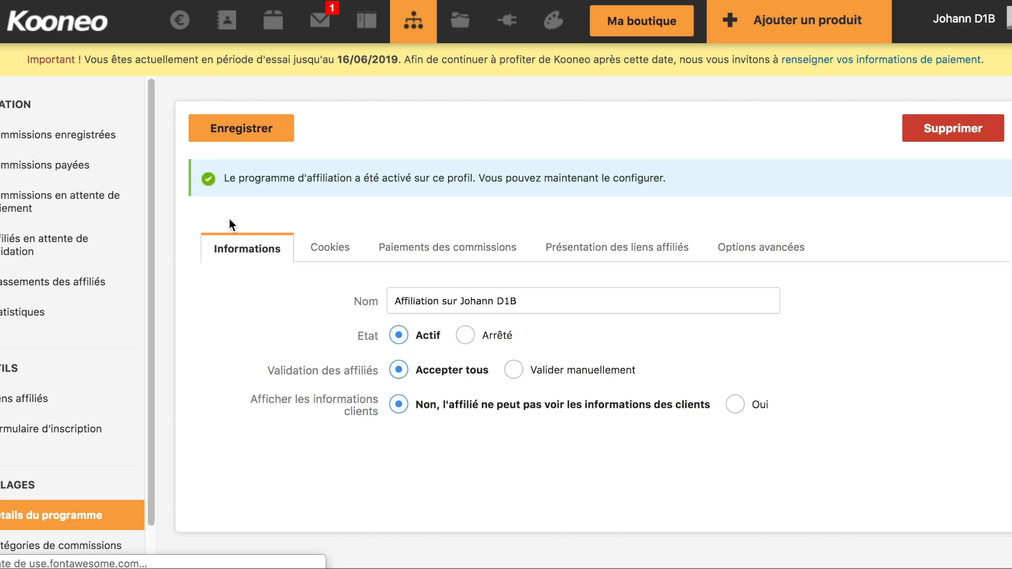
left_click(330, 247)
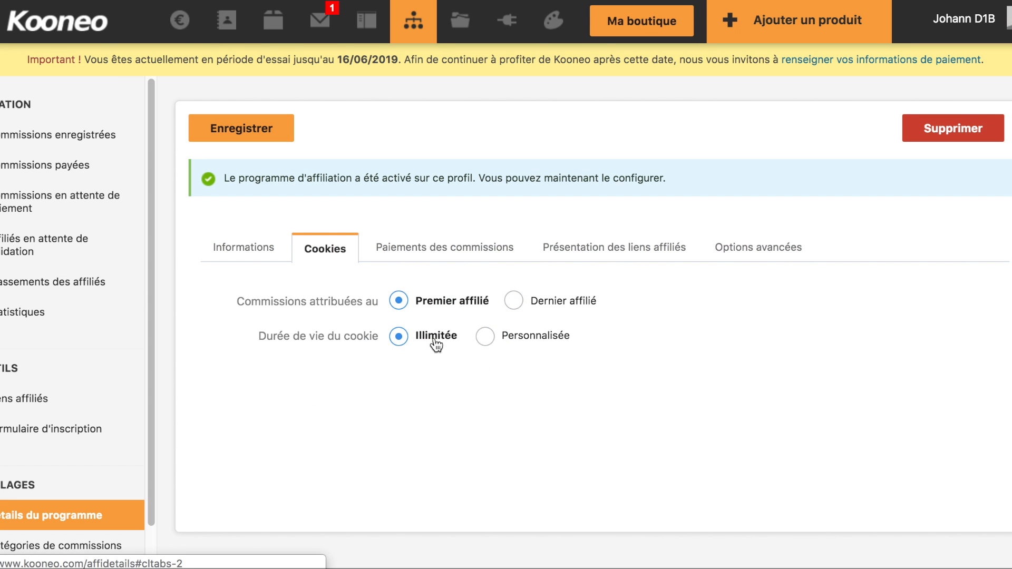
left_click(454, 248)
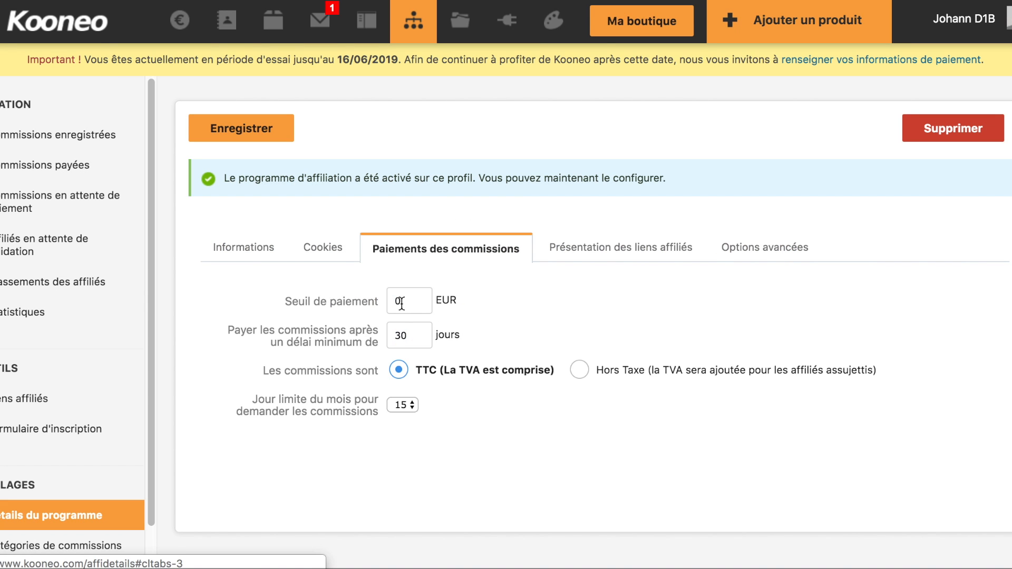
left_click(410, 405)
left_click(424, 409)
left_click(622, 248)
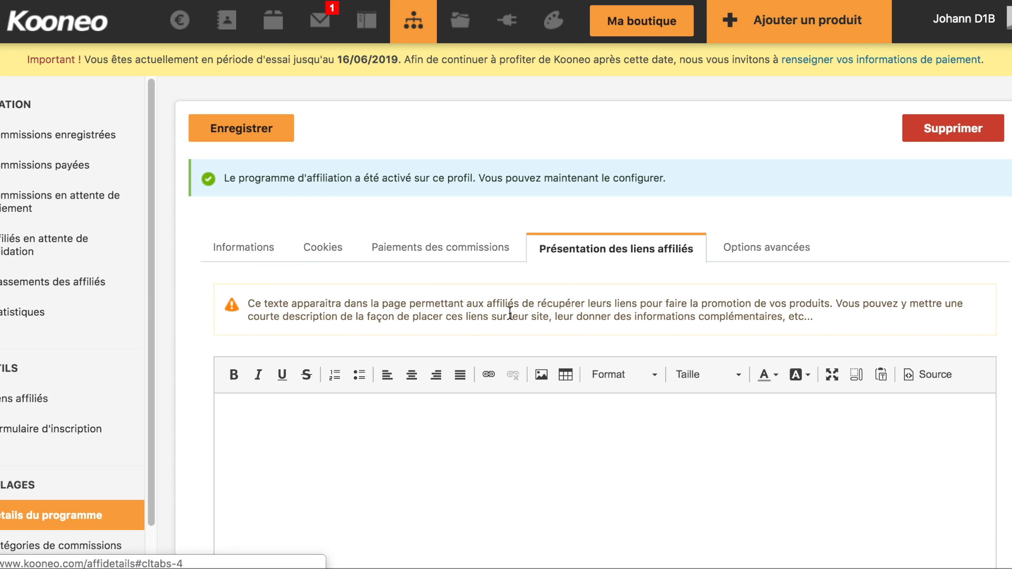
left_click(796, 250)
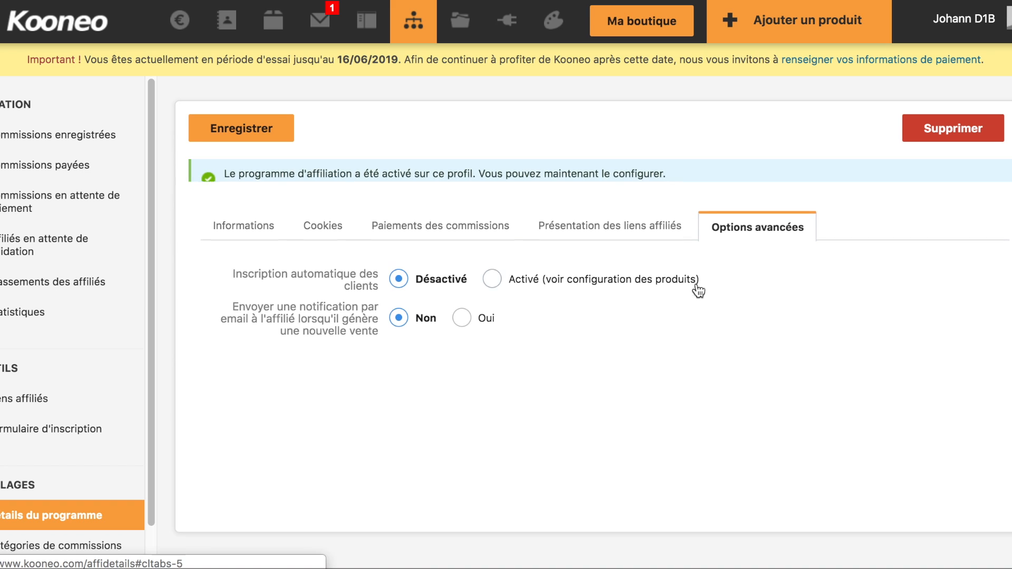
scroll(516, 237, "down", 3)
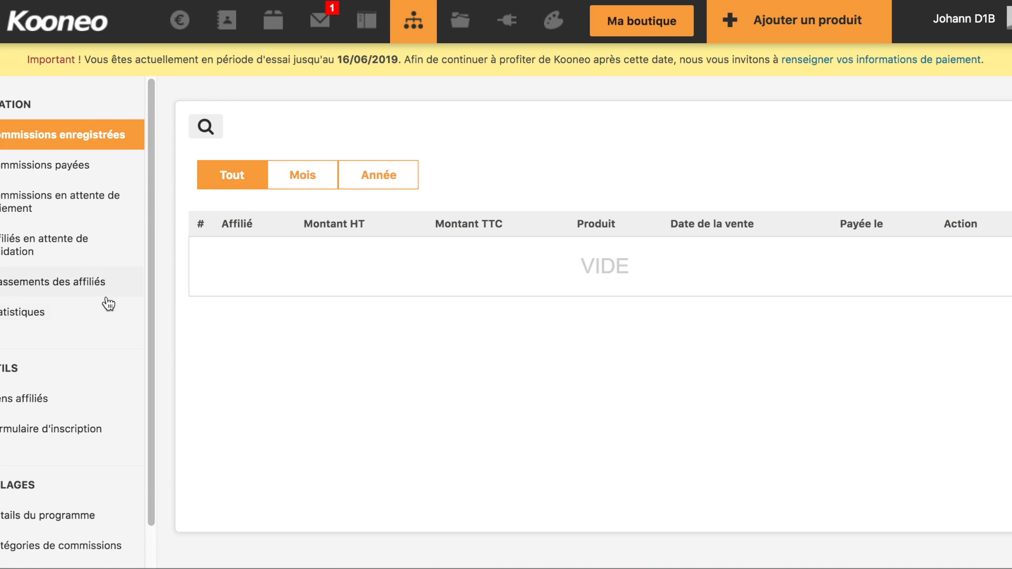
Check the 2019 affiliate statistics and paid commissions, then open Stockage en ligne.
left_click(39, 311)
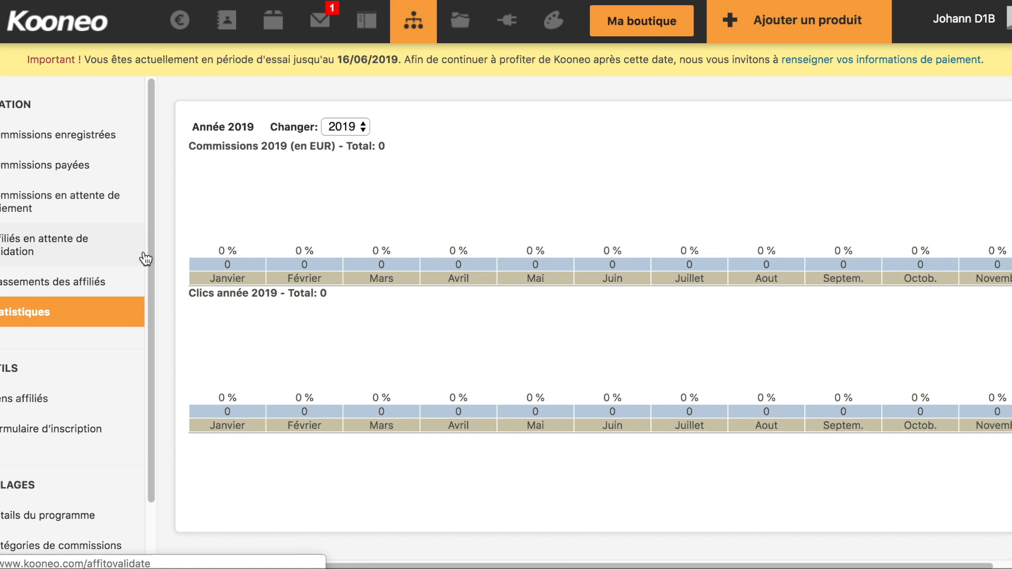
left_click(78, 176)
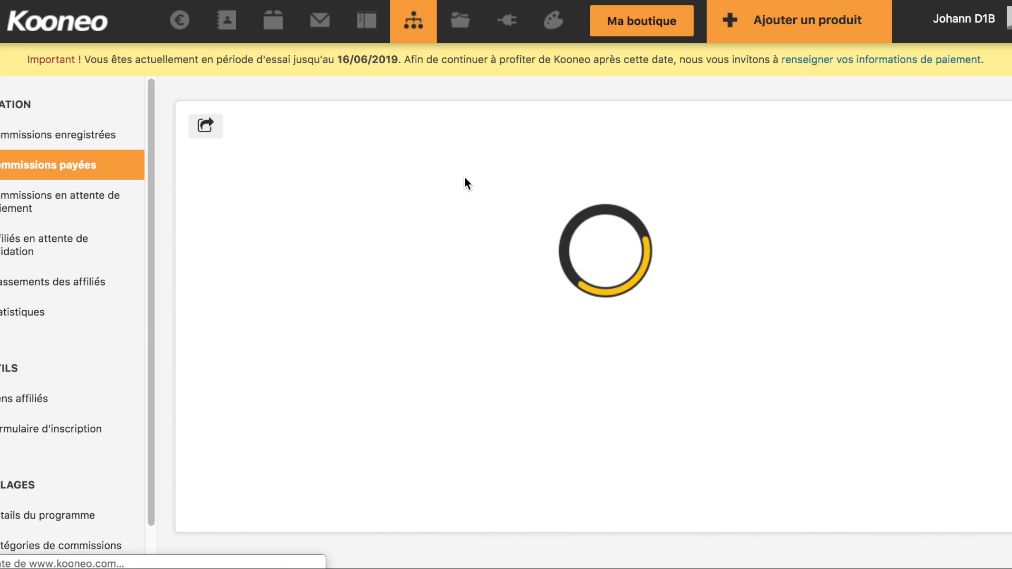
left_click(470, 26)
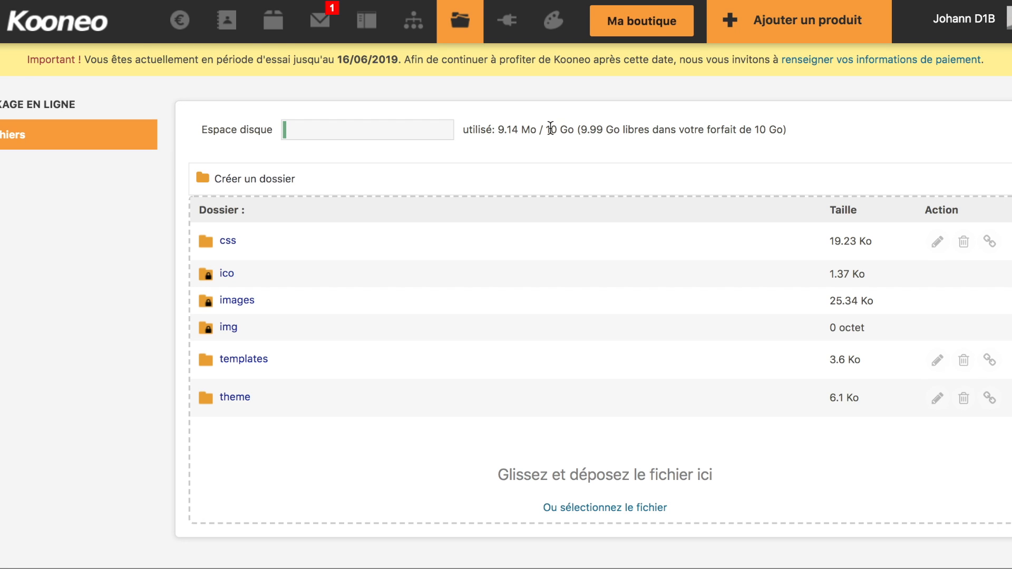
Highlight the disk usage figures against the 10 Go limit, then go to the order forms page.
left_click_drag(546, 129, 573, 133)
left_click_drag(208, 129, 273, 129)
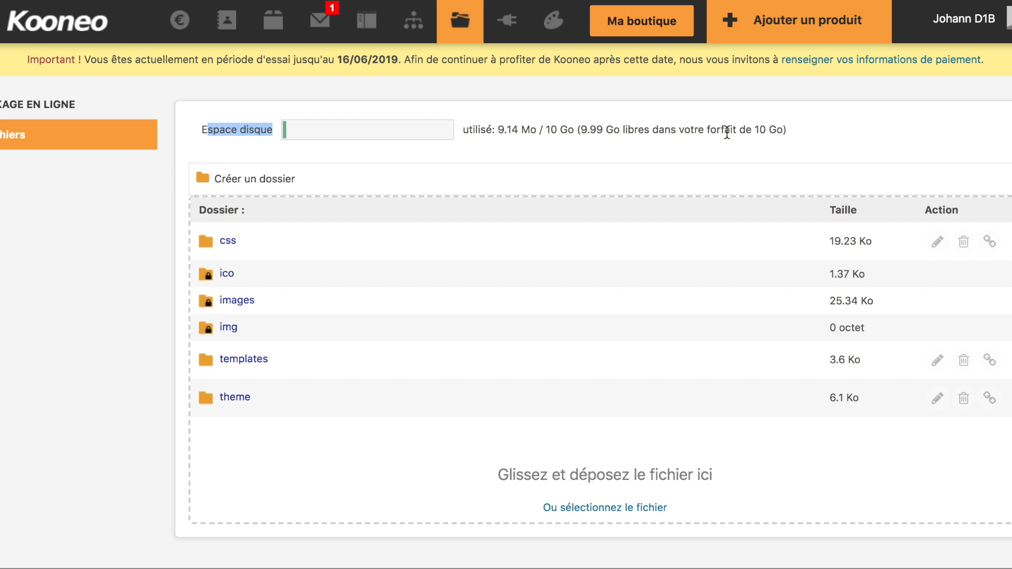
left_click_drag(805, 132, 289, 138)
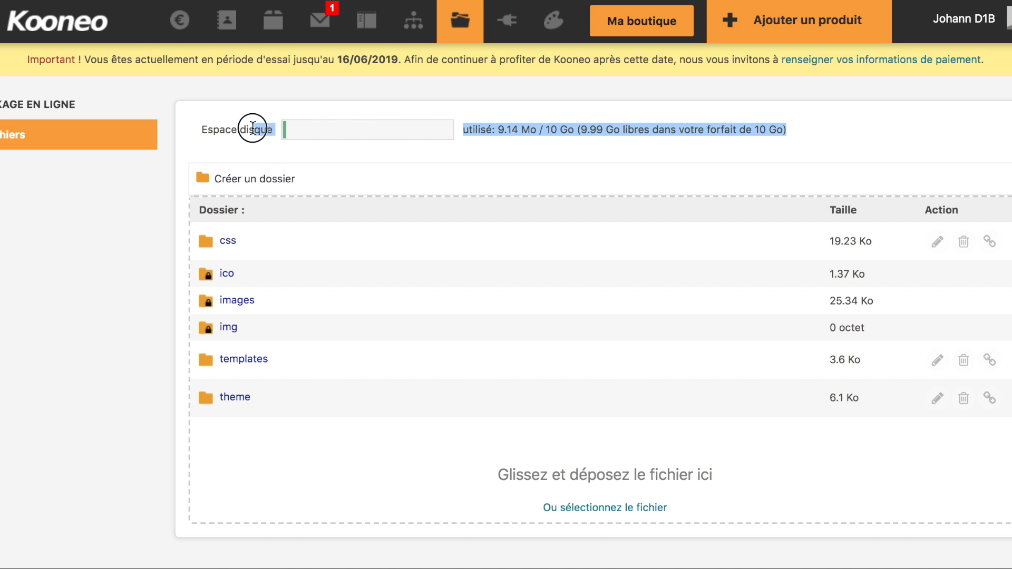
left_click(613, 129)
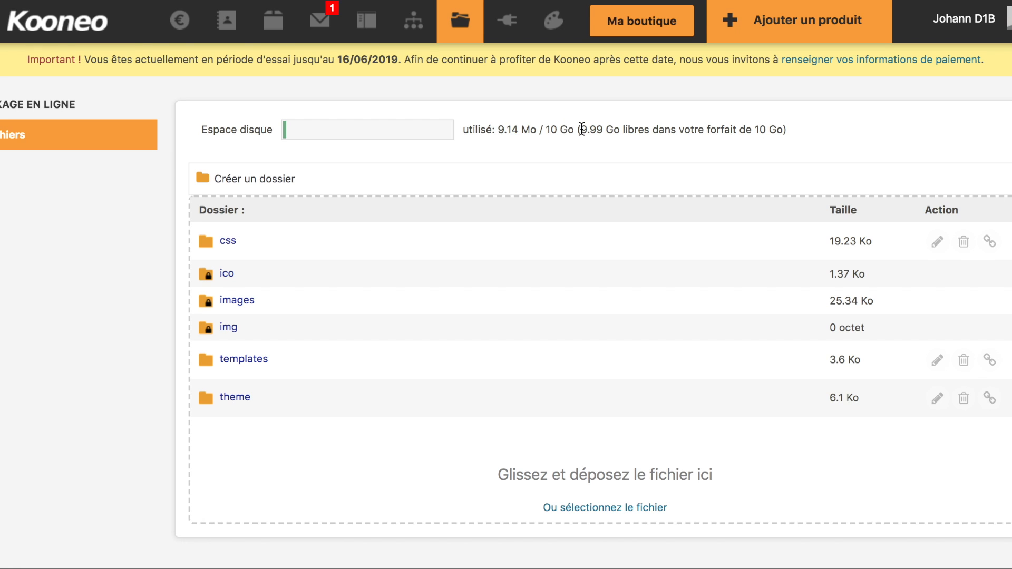
left_click_drag(791, 132, 568, 132)
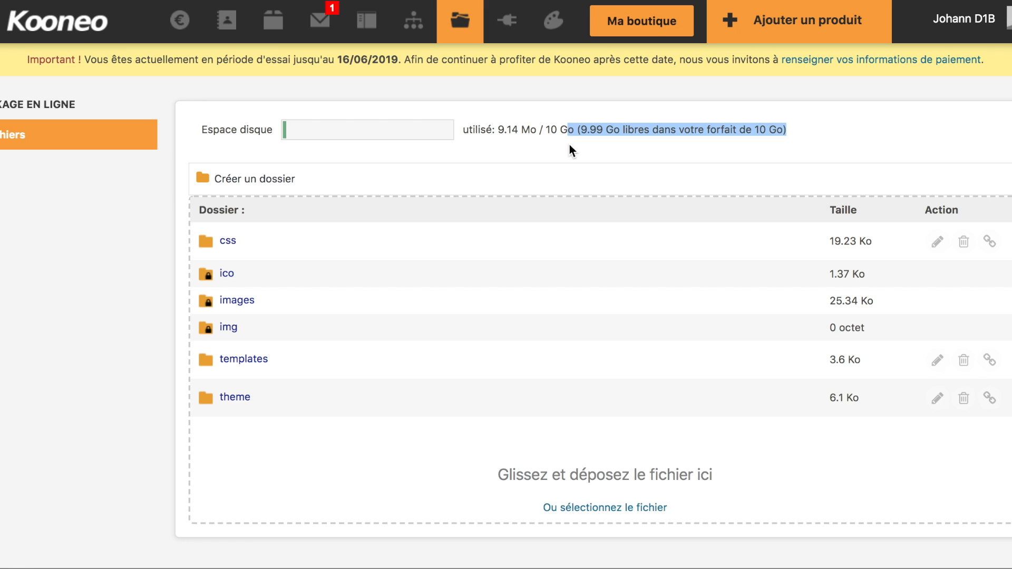
left_click(507, 130, "shift")
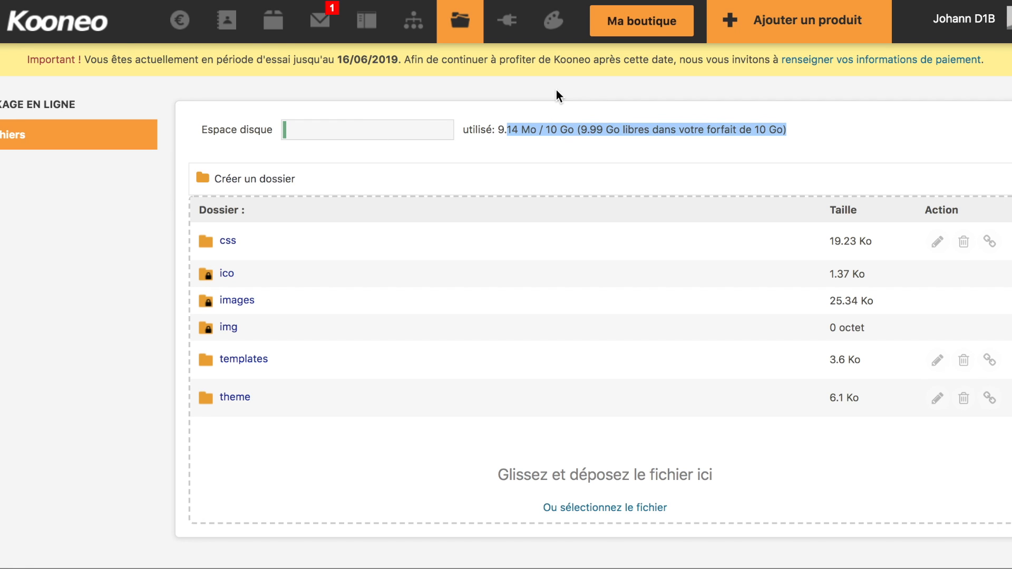
left_click(512, 30)
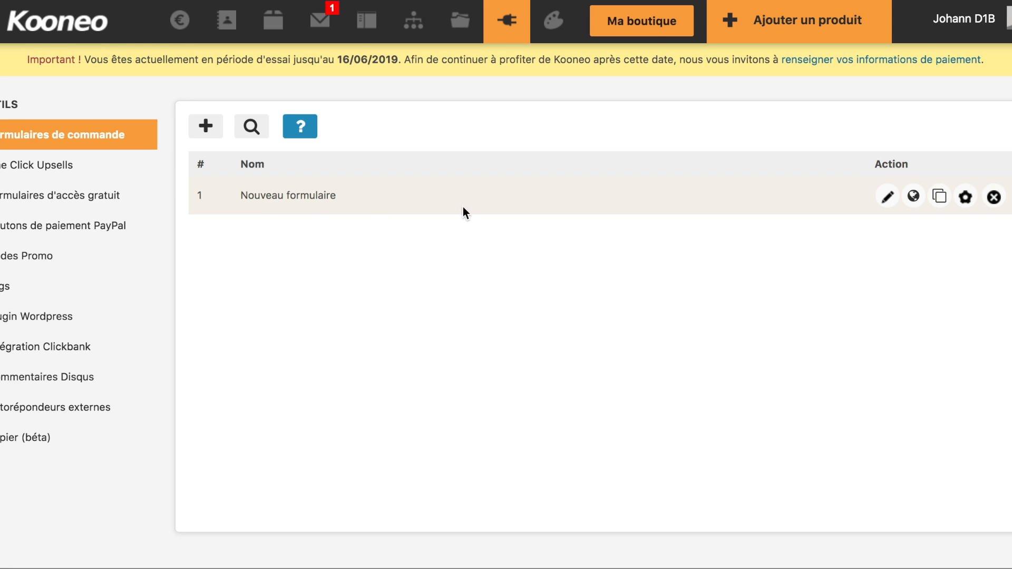
Highlight the single 'Nouveau formulaire' entry, then open the empty One Click Upsells page.
left_click_drag(235, 195, 340, 195)
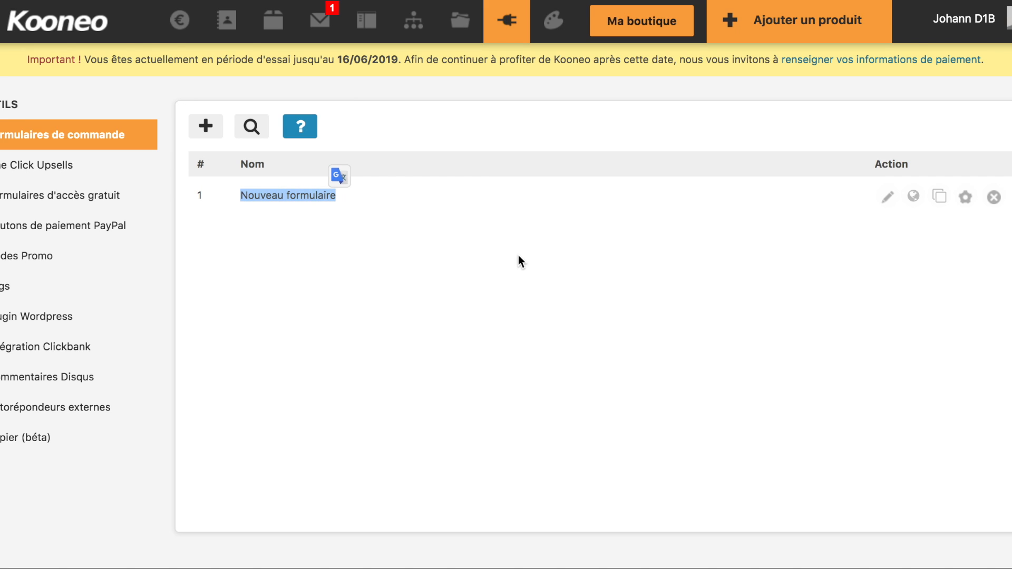
left_click(272, 195)
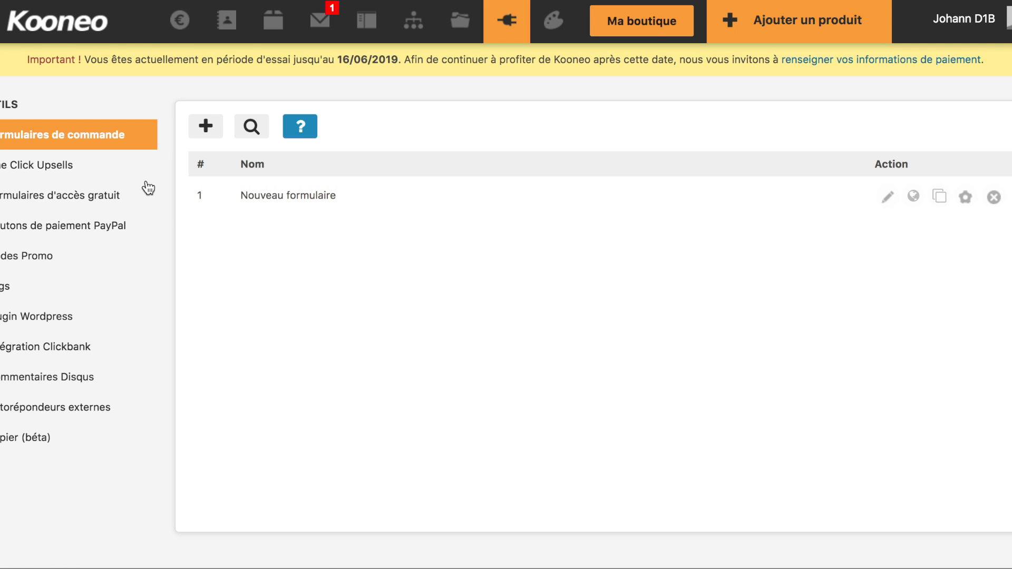
left_click(67, 165)
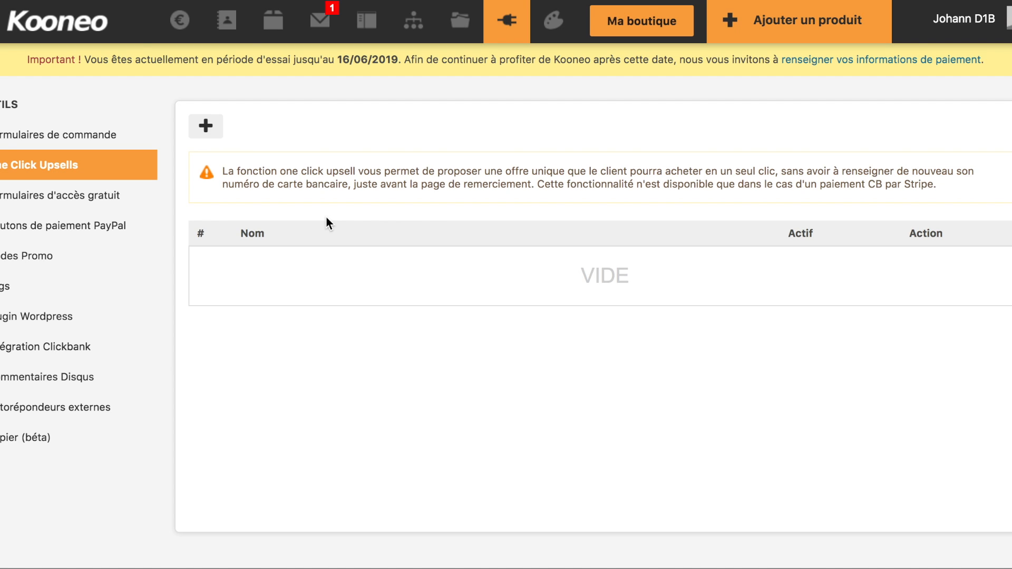
Create a new upsell, 'Nouvel upsell', triggered by product E18DA2.
left_click(204, 126)
left_click(514, 262)
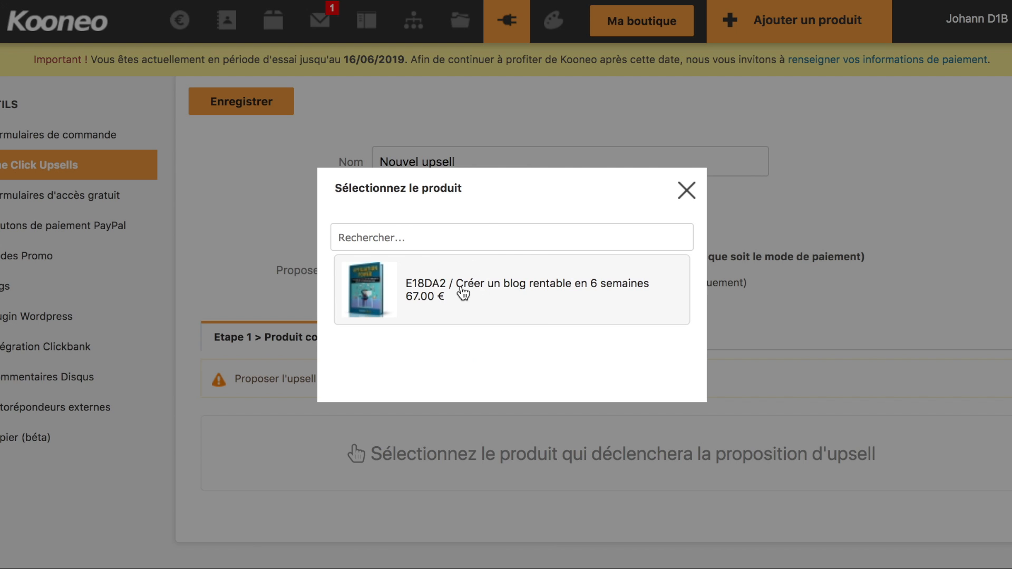
left_click(462, 293)
scroll(448, 316, "down", 3)
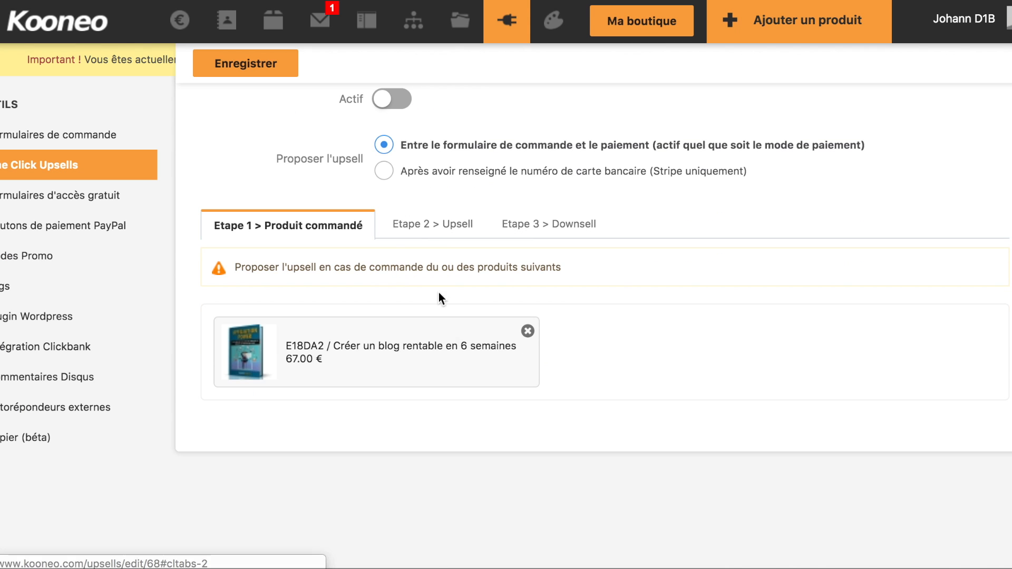
In Etape 2, open the one-click upsell page layout and look it over.
left_click(441, 353)
scroll(464, 348, "down", 3)
left_click(500, 274)
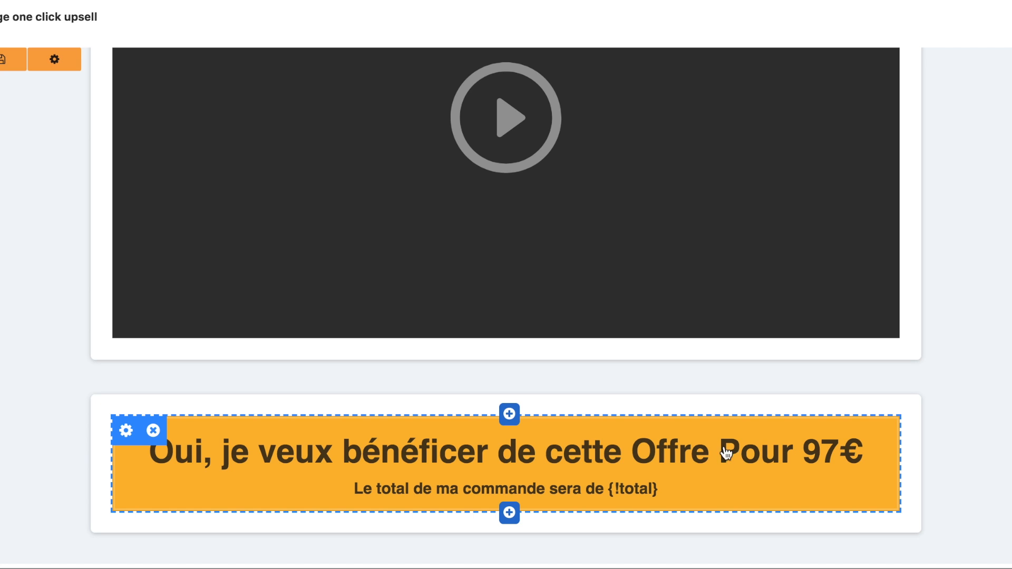
scroll(738, 456, "up", 7)
scroll(719, 447, "down", 8)
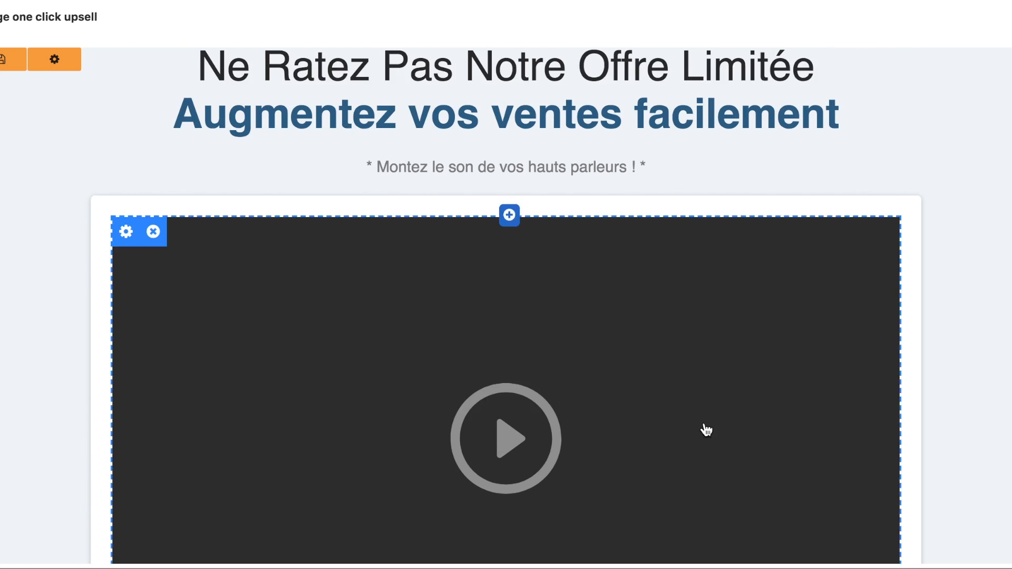
scroll(692, 425, "down", 1)
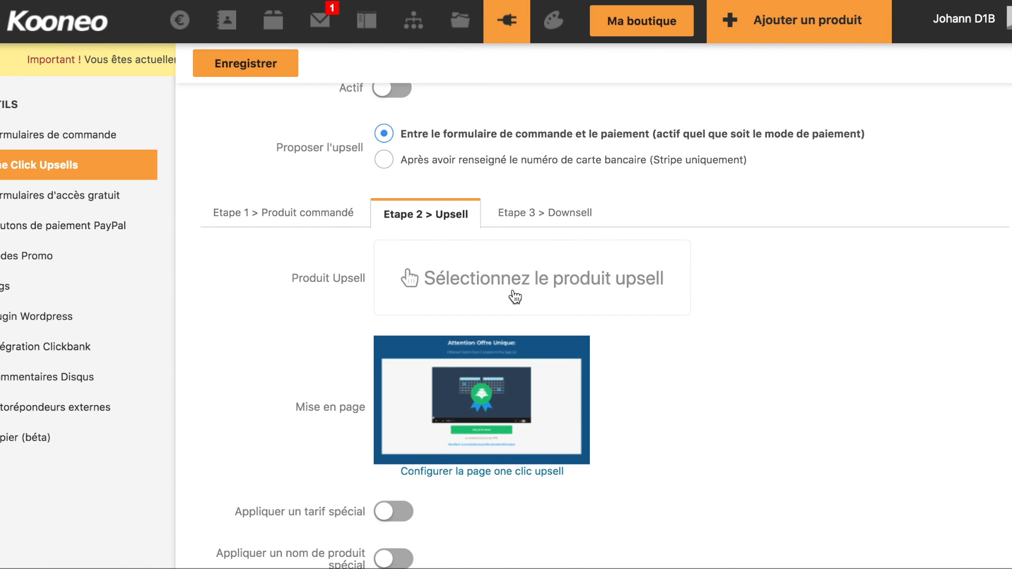
Look over the upsell settings, briefly checking the Downsell step before returning to Upsell.
scroll(497, 295, "down", 1)
scroll(518, 369, "down", 4)
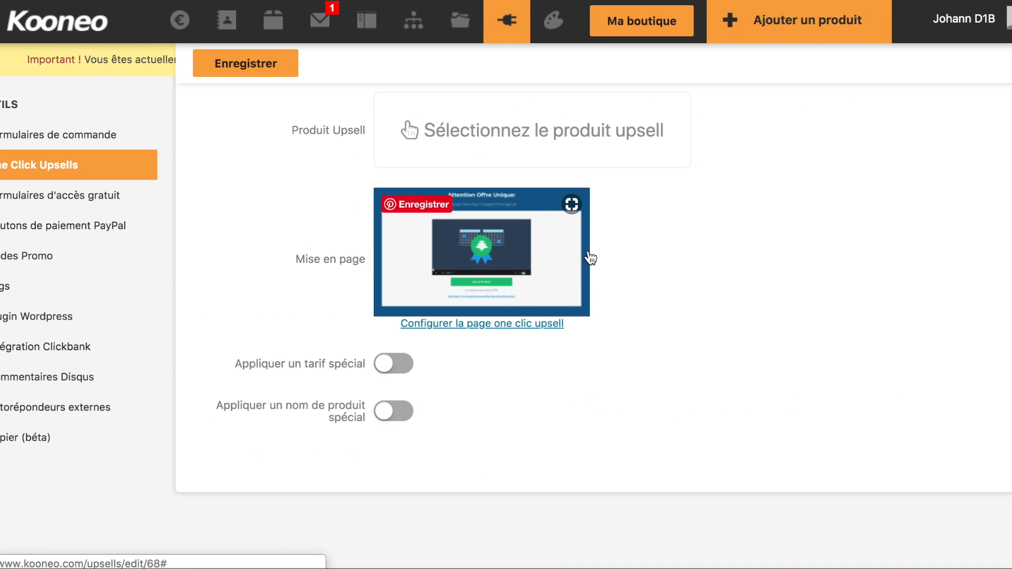
scroll(591, 258, "up", 3)
scroll(579, 373, "down", 1)
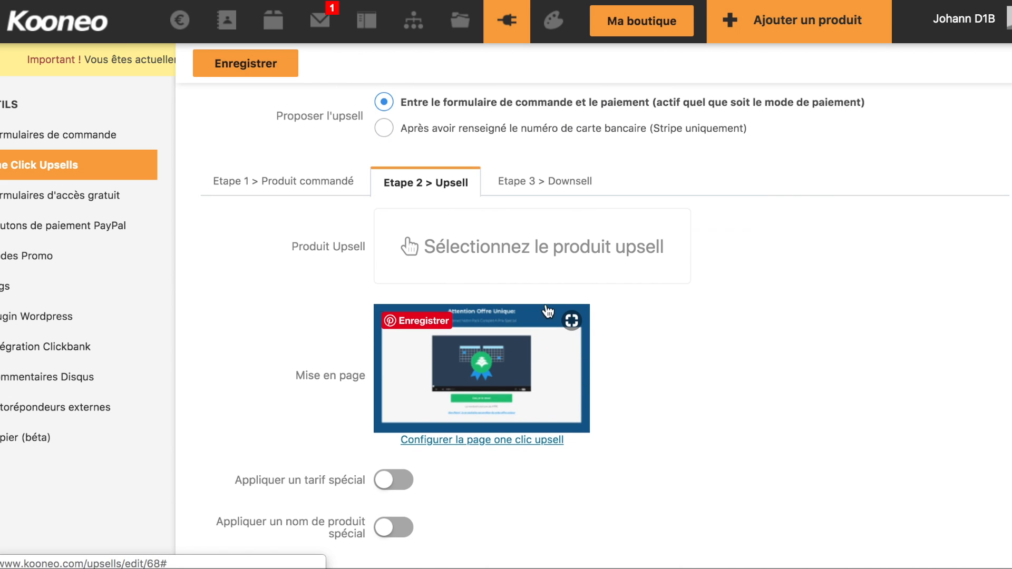
scroll(551, 410, "up", 1)
left_click_drag(437, 211, 455, 210)
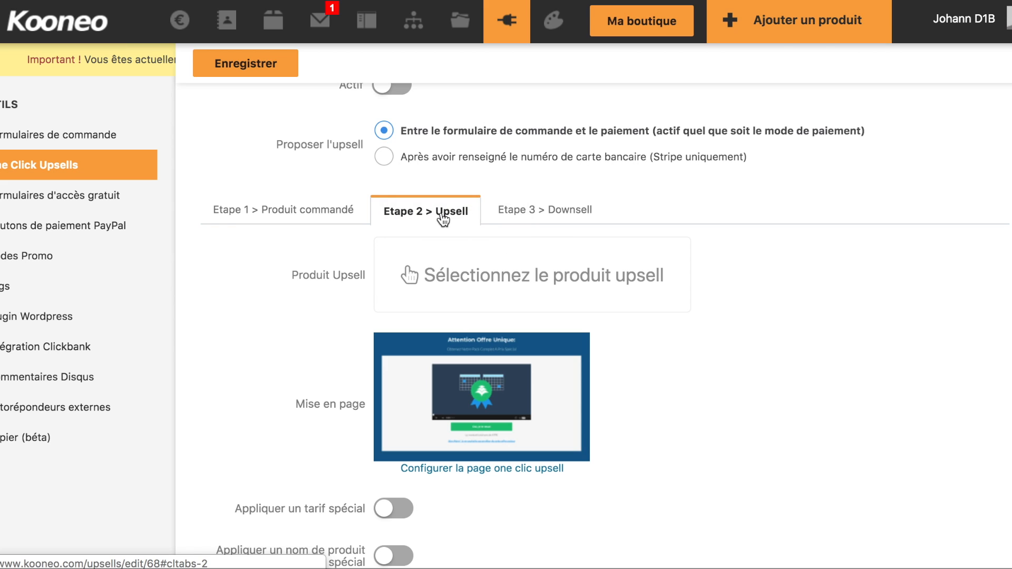
left_click(567, 212)
left_click(433, 230)
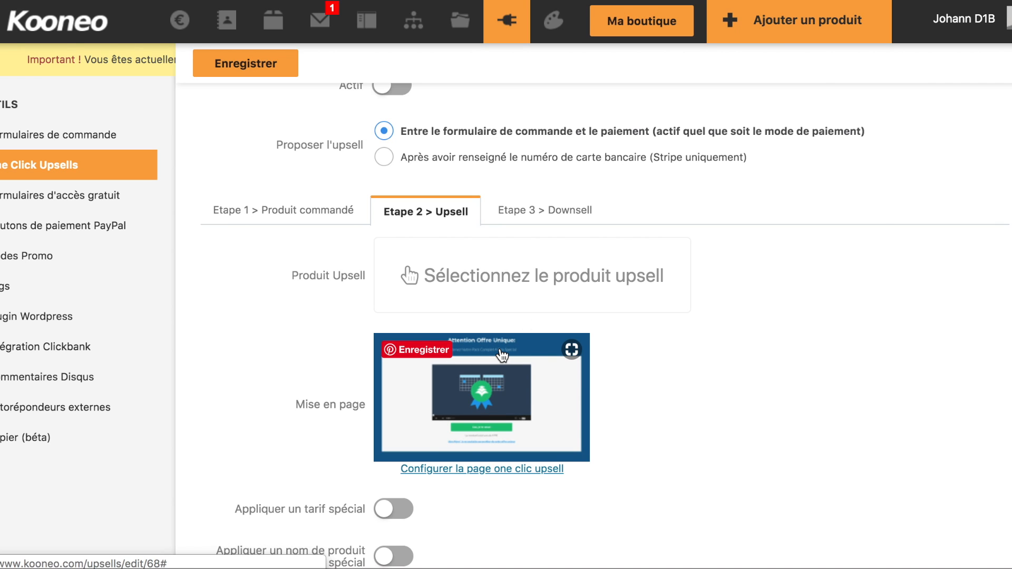
Turn on Proposer un downsell in the Downsell step and review its options.
left_click(554, 209)
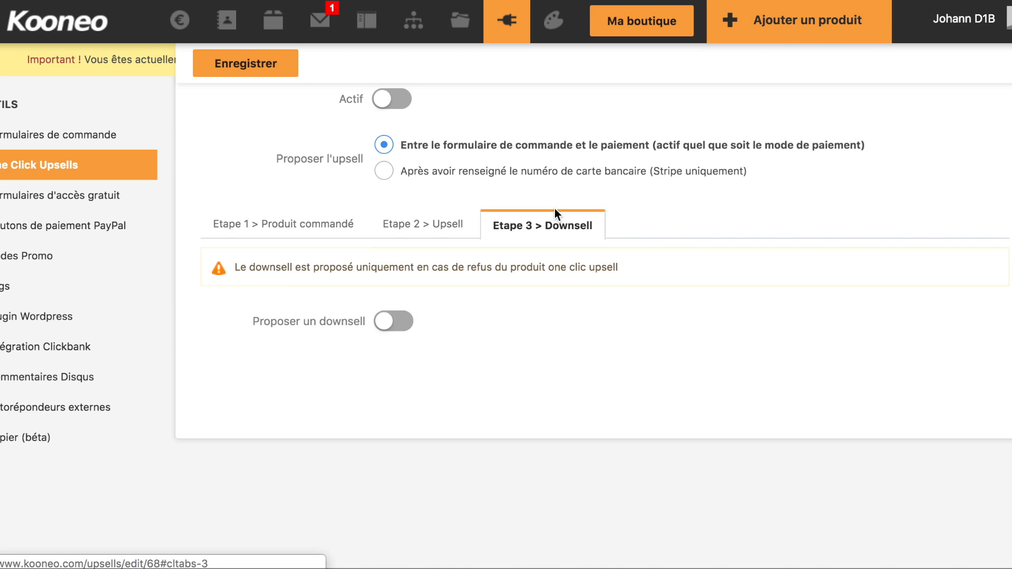
left_click(393, 324)
scroll(474, 312, "down", 1)
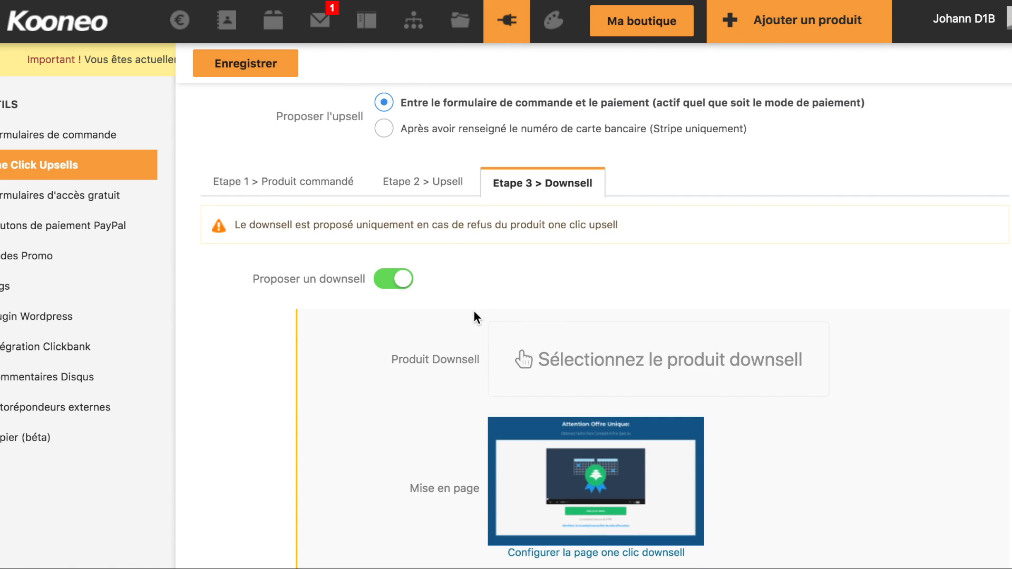
scroll(474, 315, "down", 3)
scroll(474, 314, "down", 2)
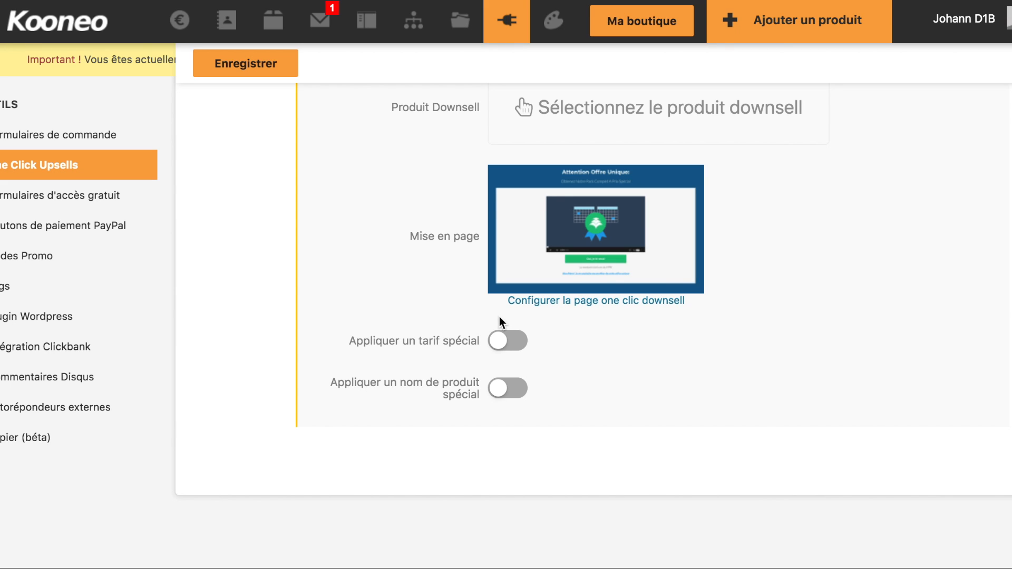
Look over the one-click downsell page design, opening Ajouter un élément and closing it unused.
left_click(640, 302)
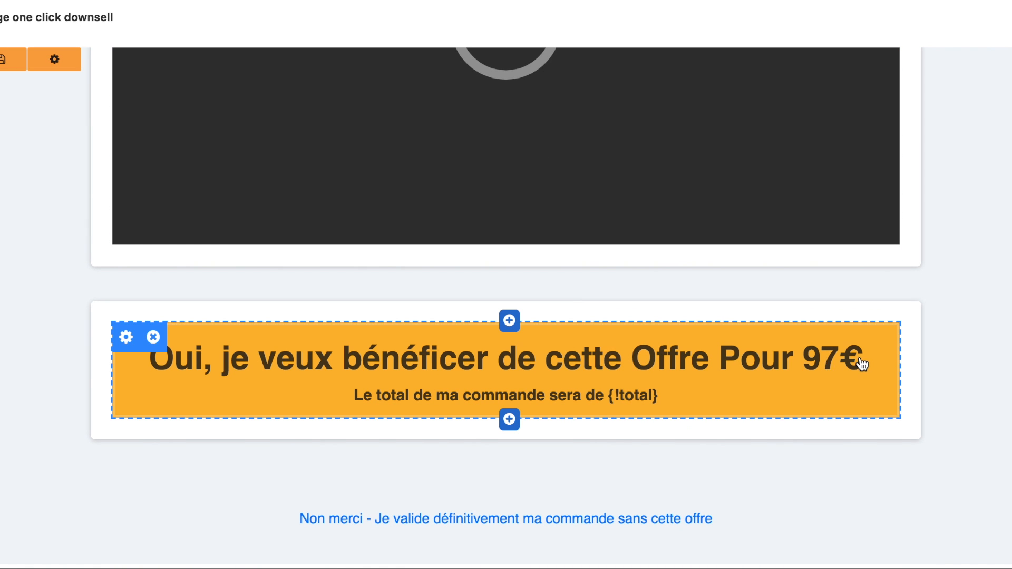
scroll(640, 309, "up", 8)
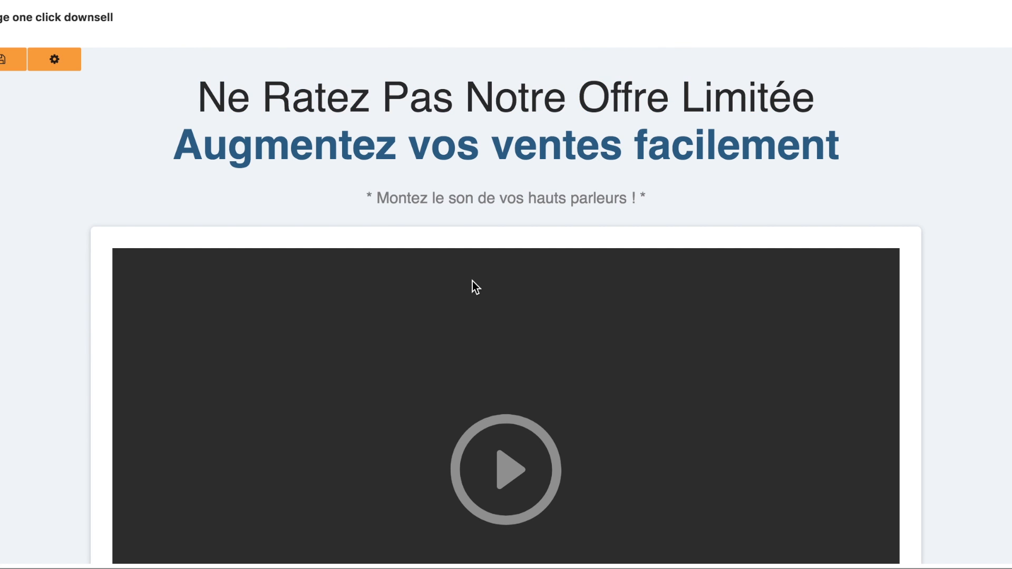
scroll(472, 286, "down", 8)
left_click(510, 320)
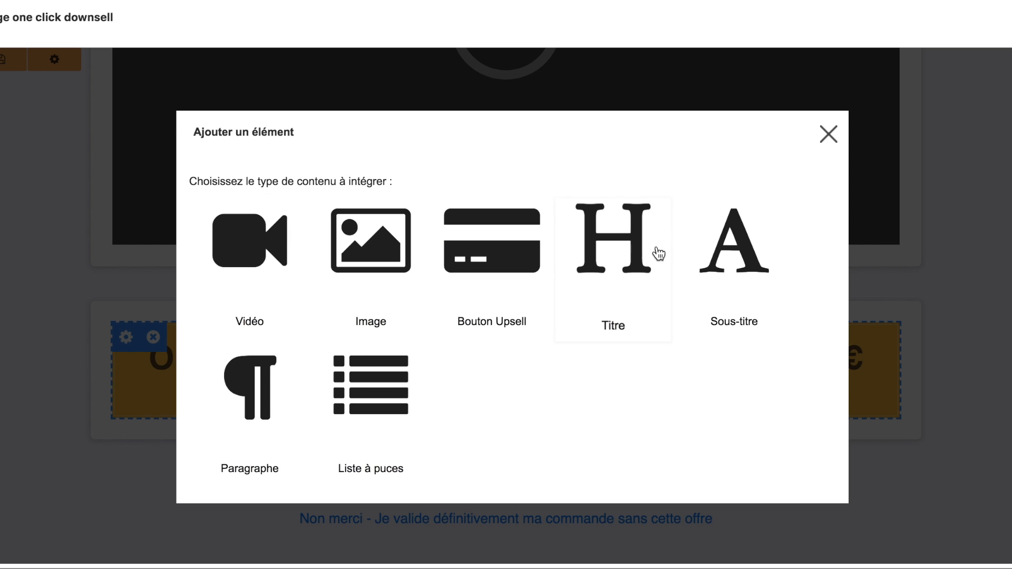
left_click(829, 140)
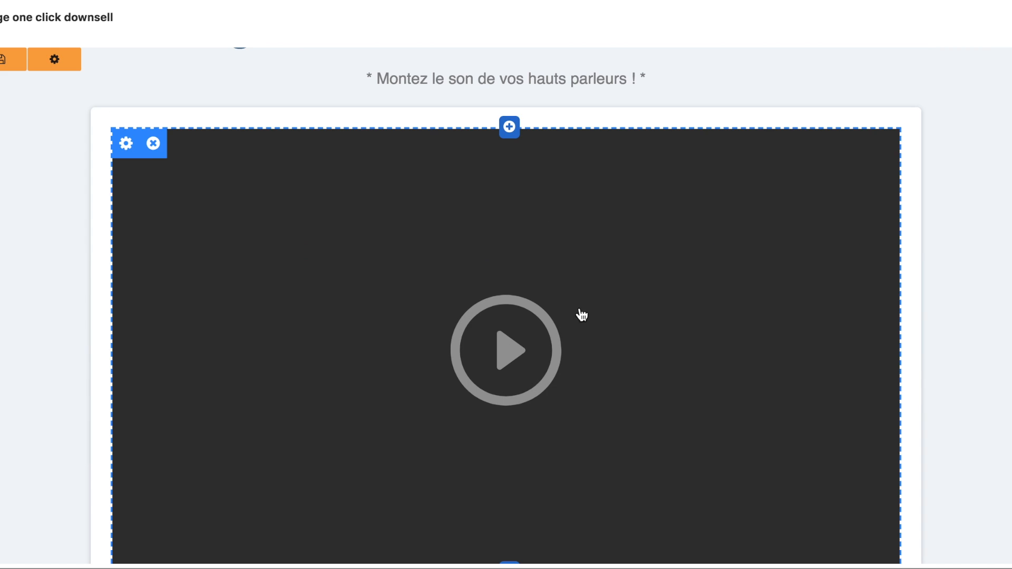
scroll(316, 210, "down", 6)
scroll(463, 356, "up", 8)
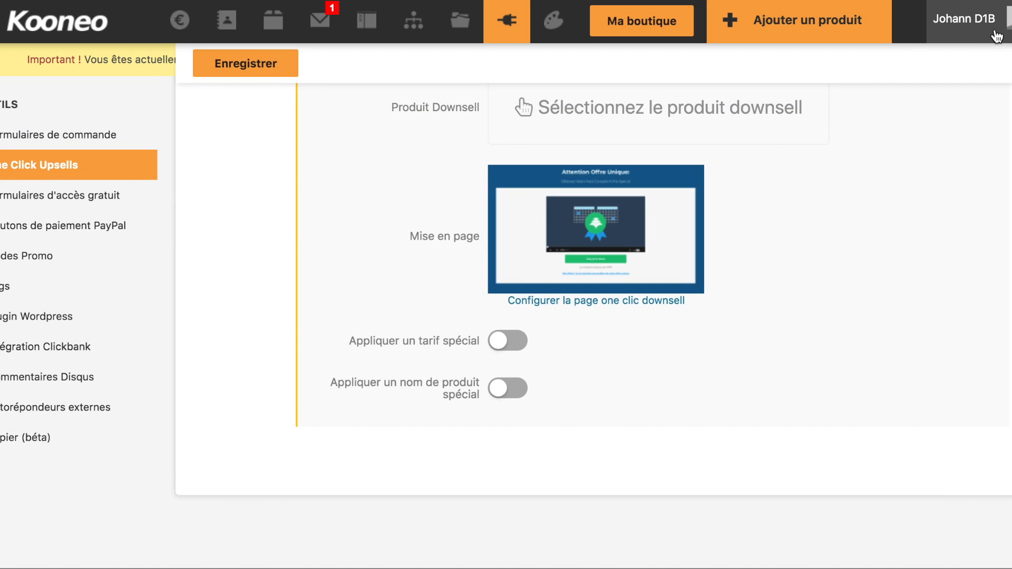
scroll(280, 276, "up", 3)
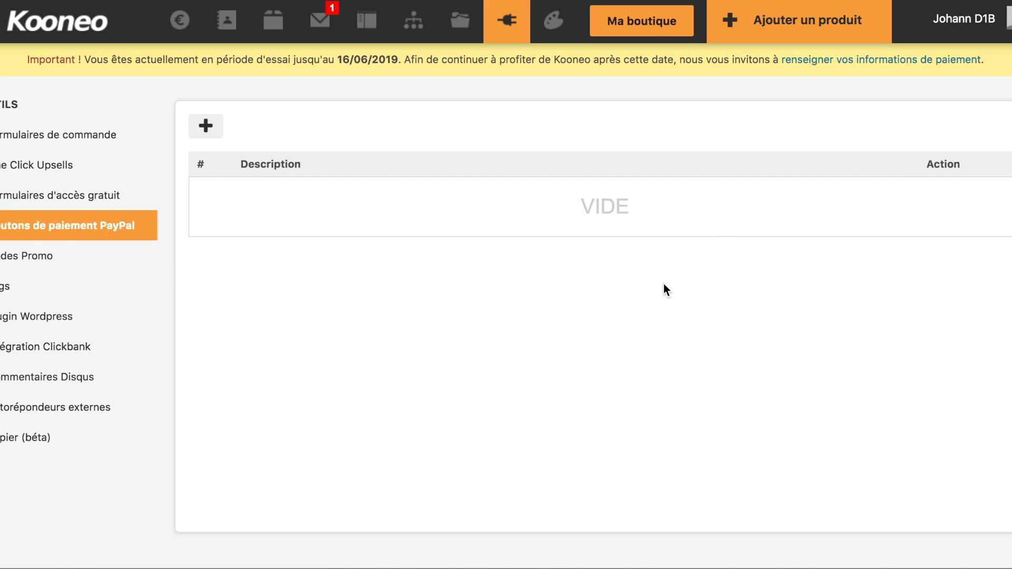
Browse Codes Promo, Tags (starting a new tag), Plugin Wordpress and Intégration Clickbank.
left_click(51, 262)
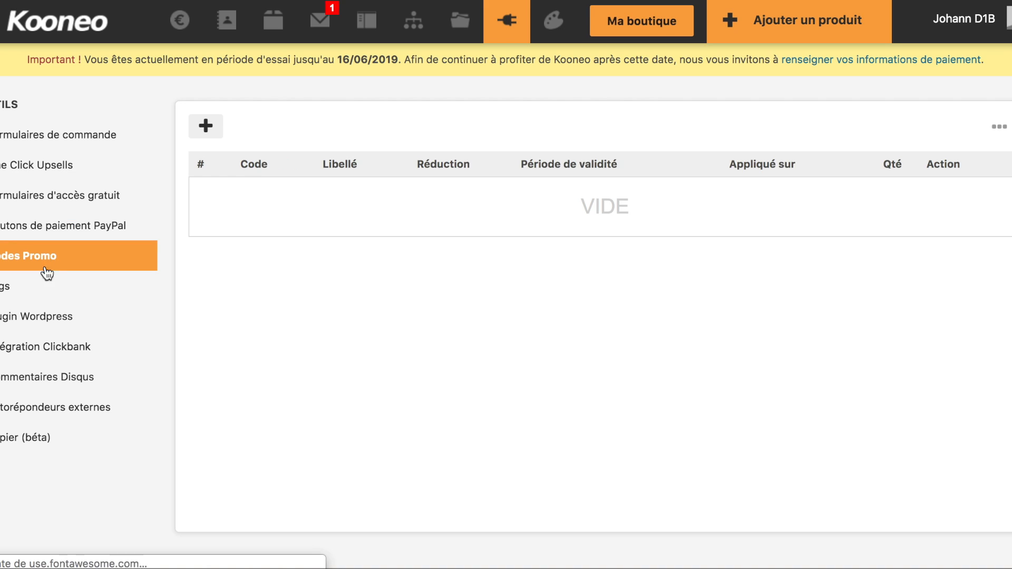
left_click(17, 294)
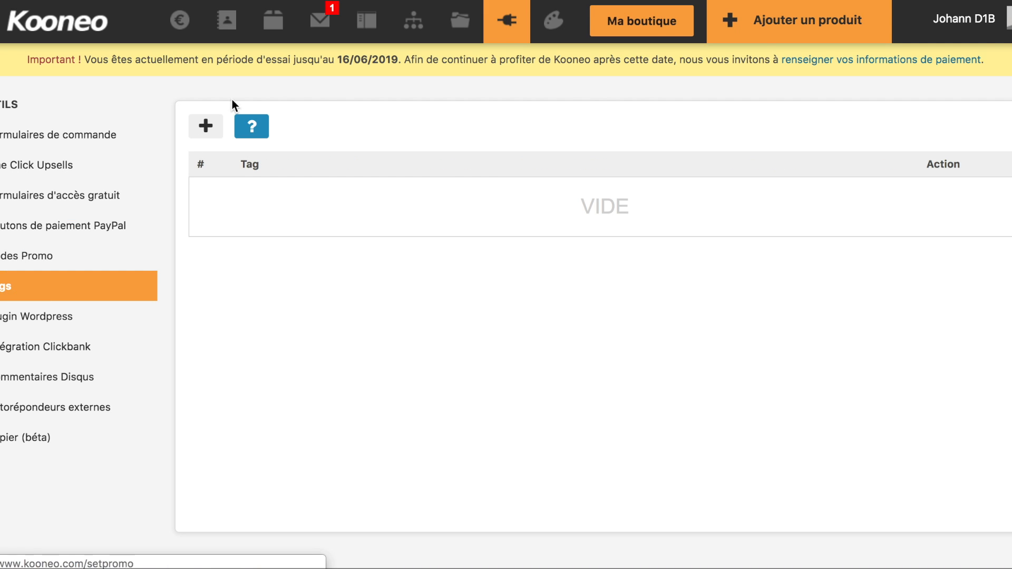
left_click(213, 137)
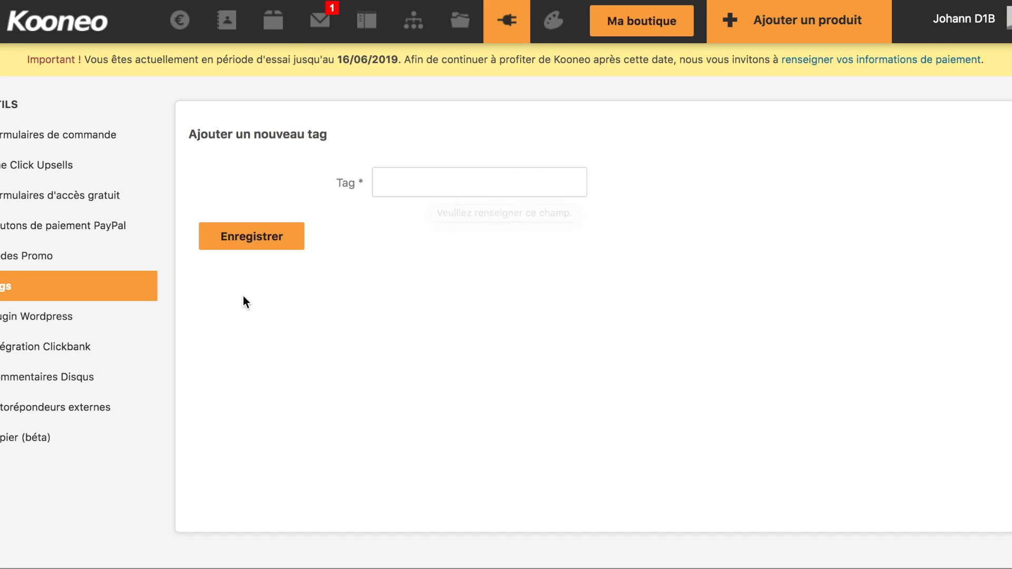
left_click(36, 313)
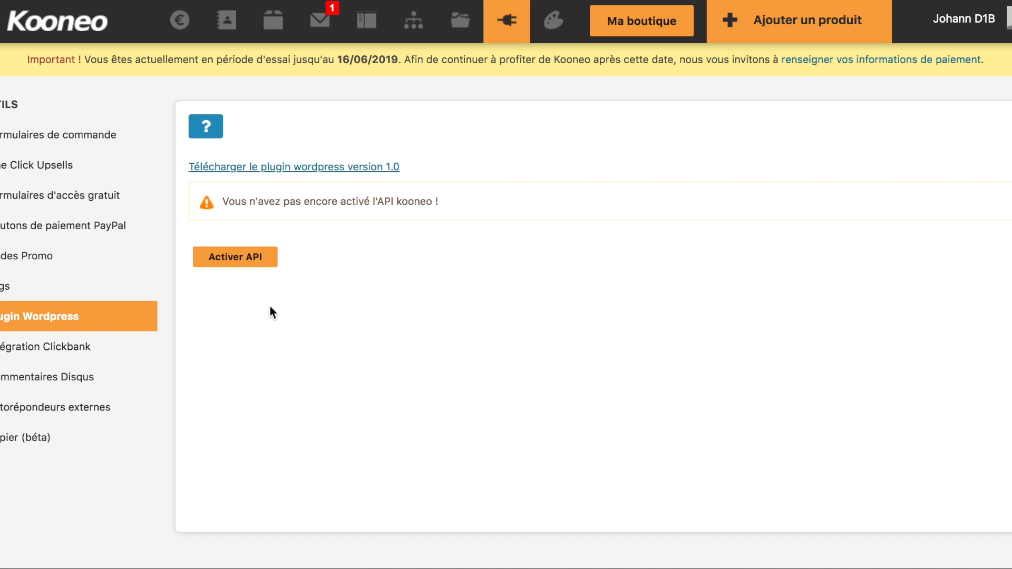
left_click(81, 346)
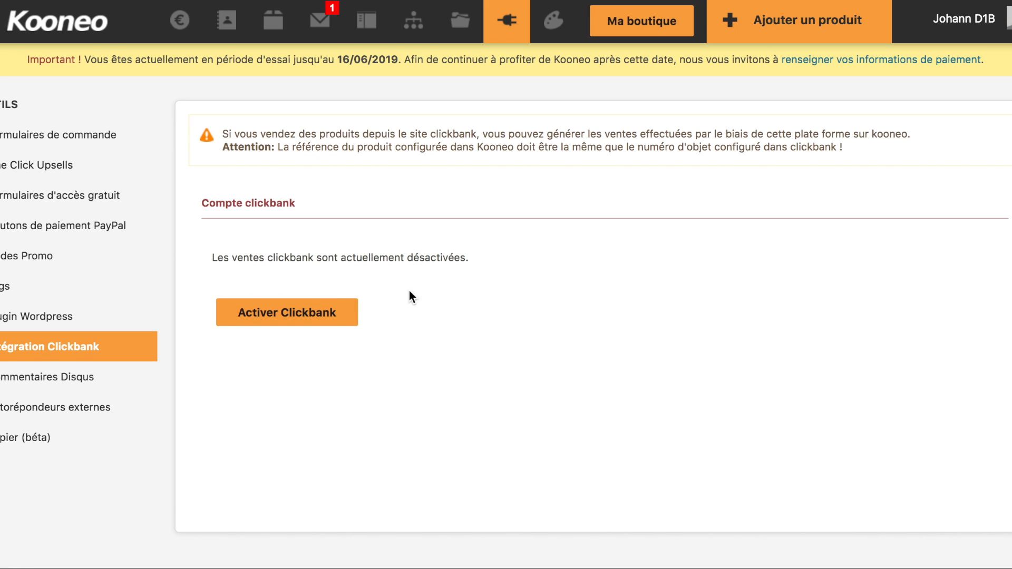
View the Commentaires Disqus settings, then the Autorépondeurs externes list.
left_click(135, 381)
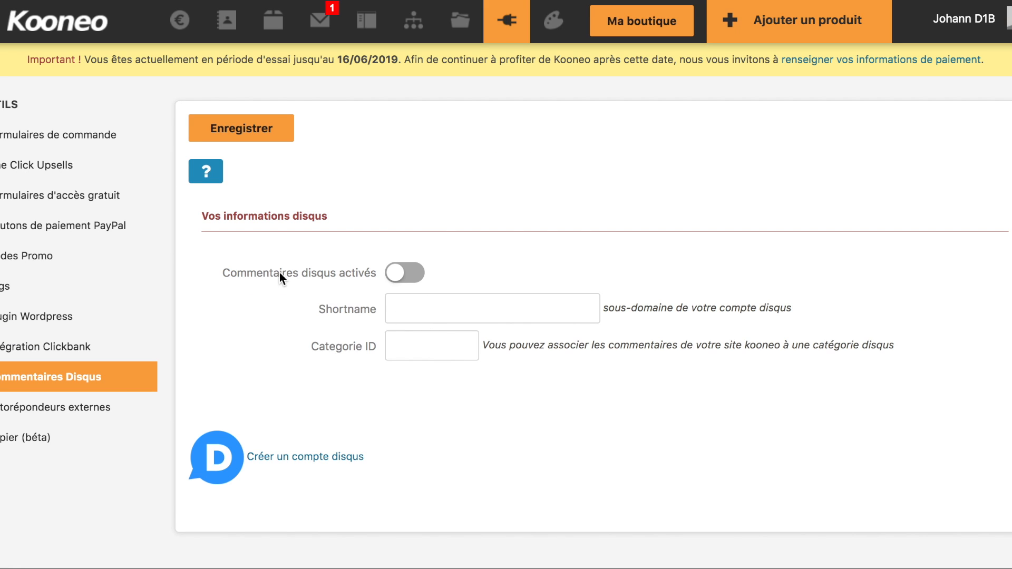
left_click_drag(307, 274, 324, 276)
left_click(82, 415)
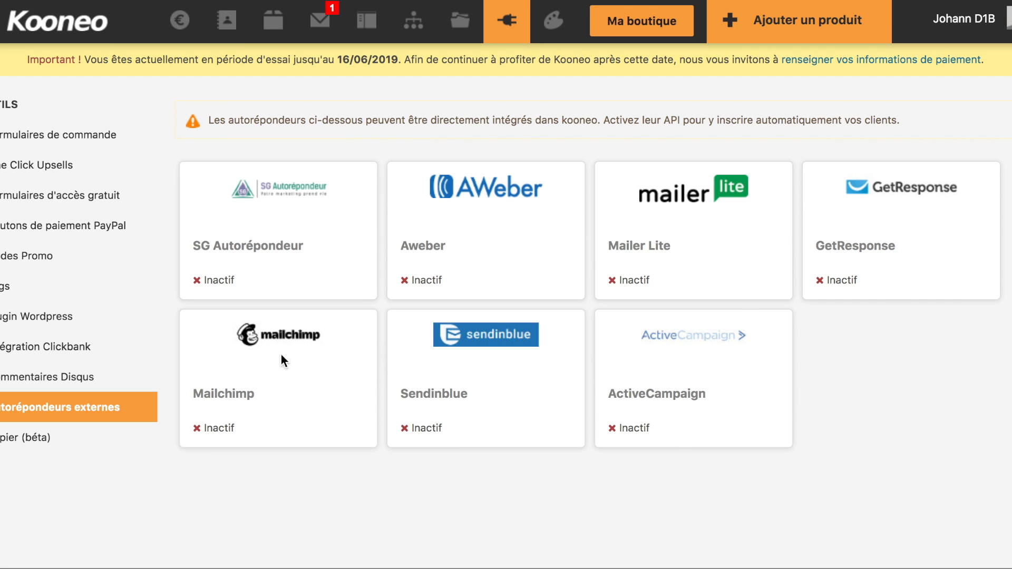
Open GetResponse's settings and its Clé API field, then move on to Zapier (béta).
left_click_drag(970, 187, 878, 189)
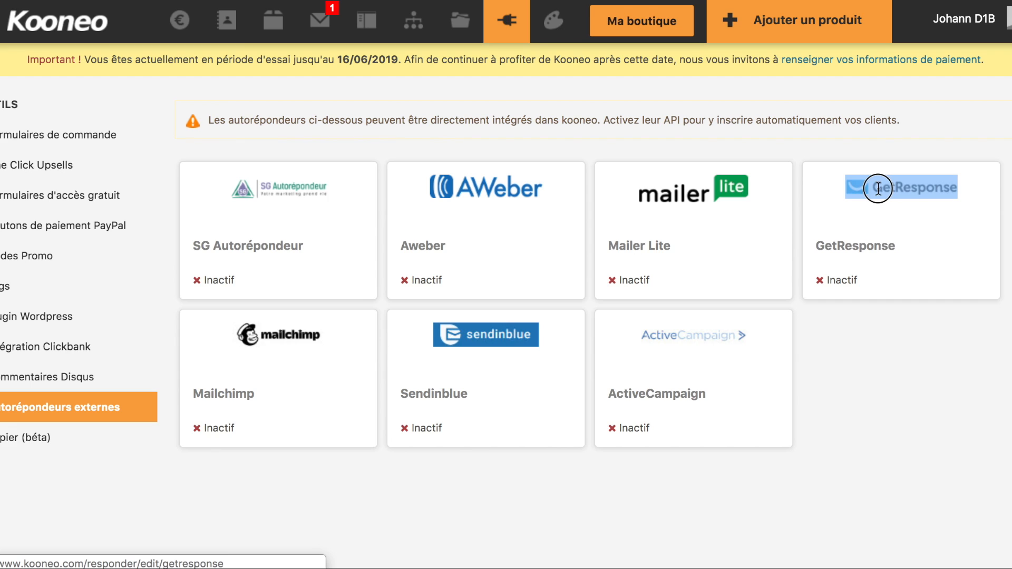
left_click(972, 188)
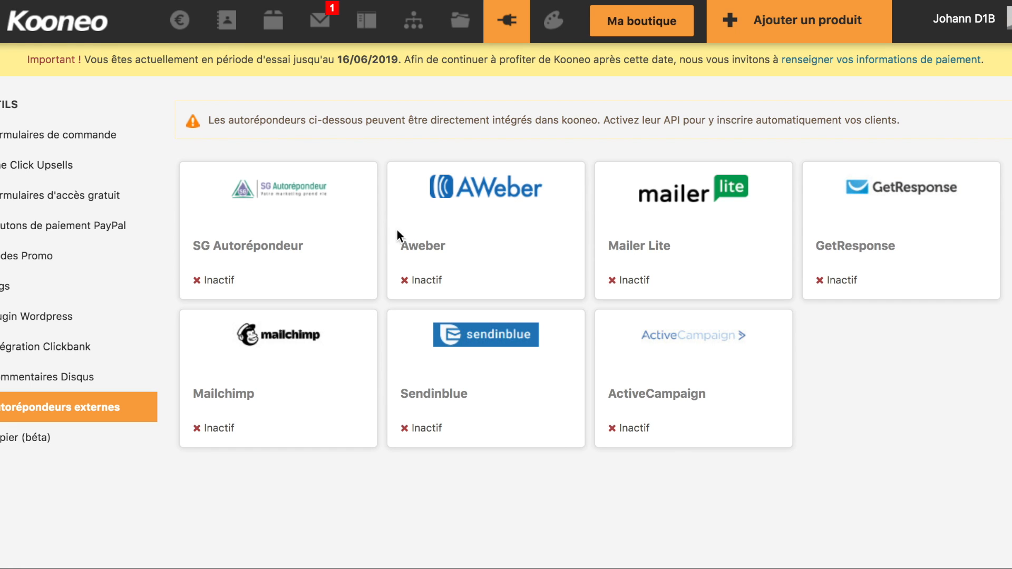
left_click(906, 196)
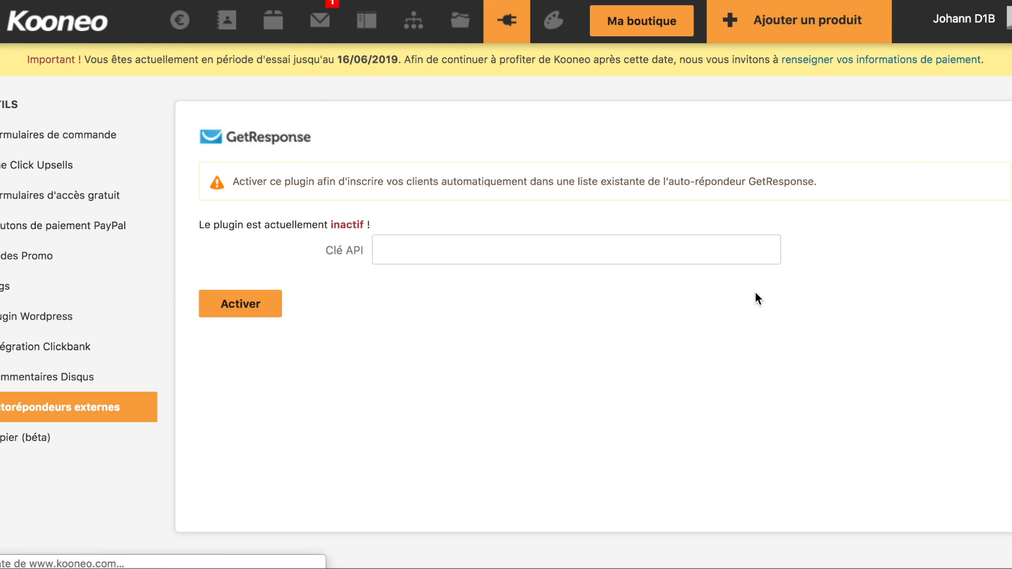
left_click(376, 252)
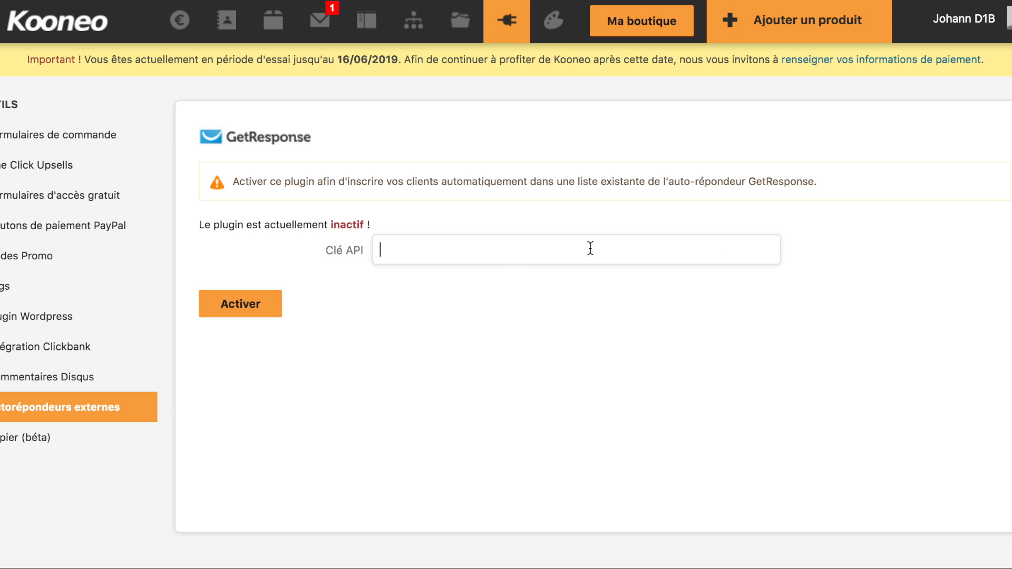
left_click(21, 440)
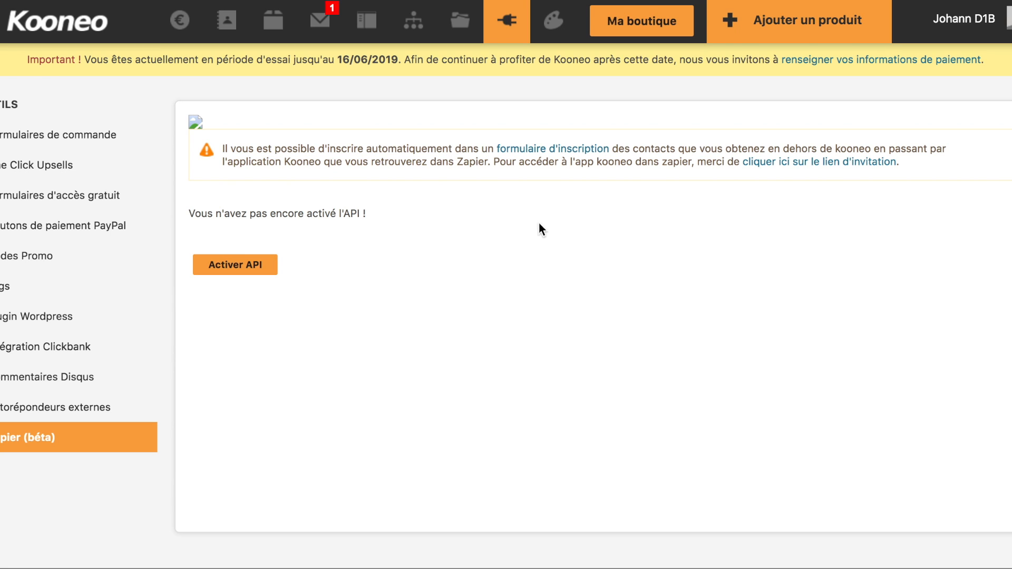
View the default shop theme and the empty Mes thèmes tab, then open Contacts.
left_click(553, 23)
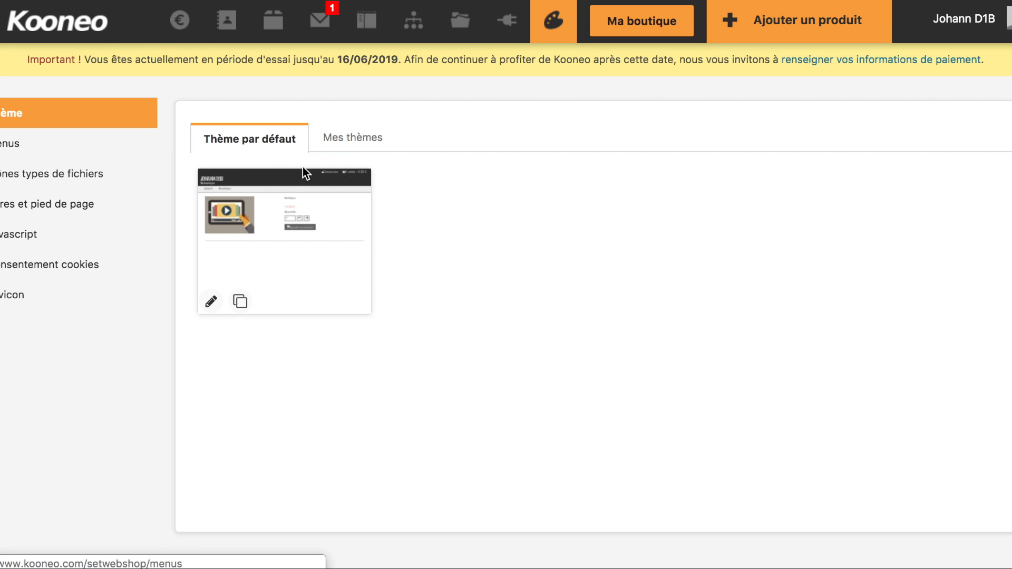
left_click(356, 138)
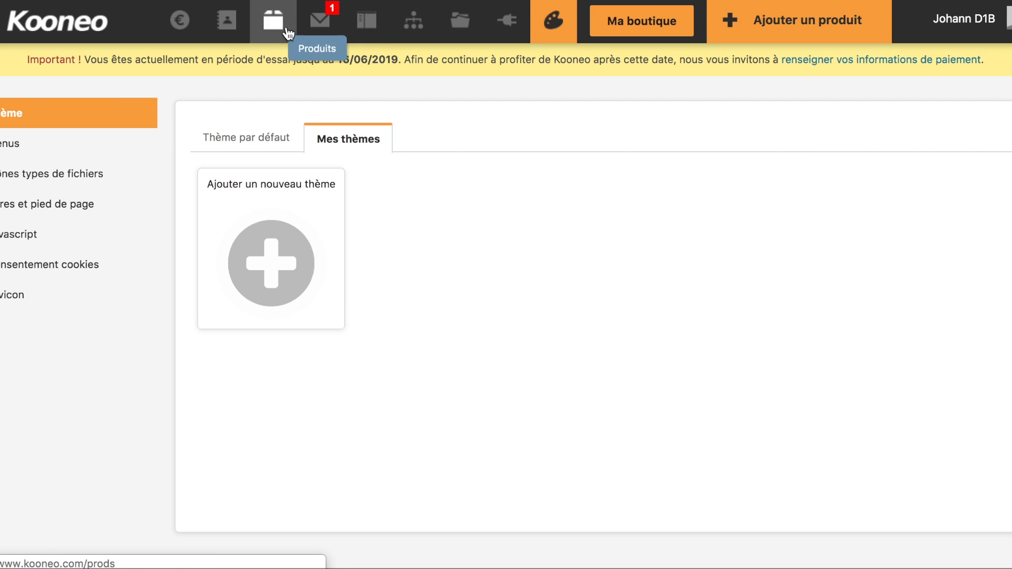
left_click(226, 21)
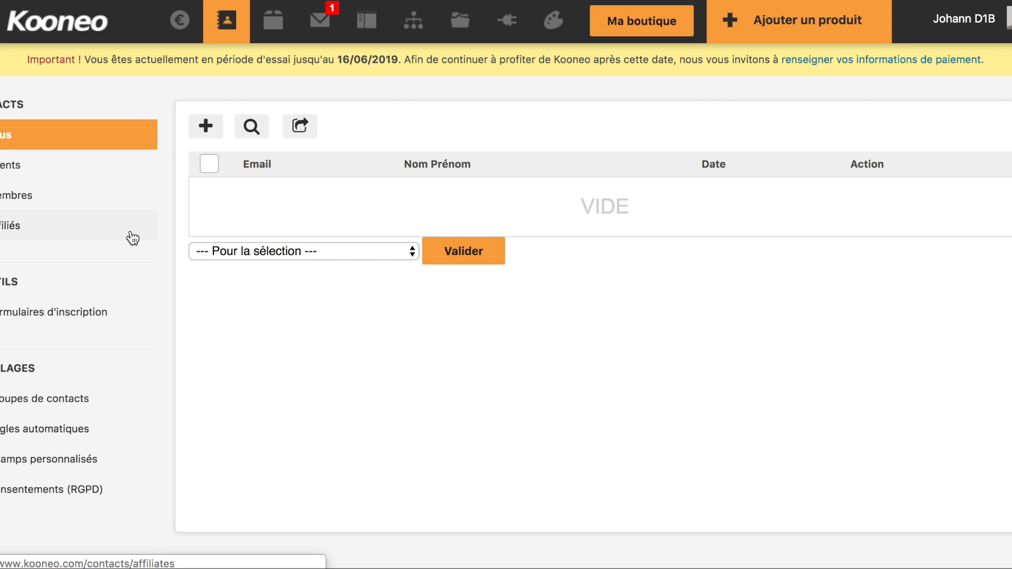
Review the seven Consentements (RGPD) entries, then open the Ventes section.
scroll(130, 235, "down", 1)
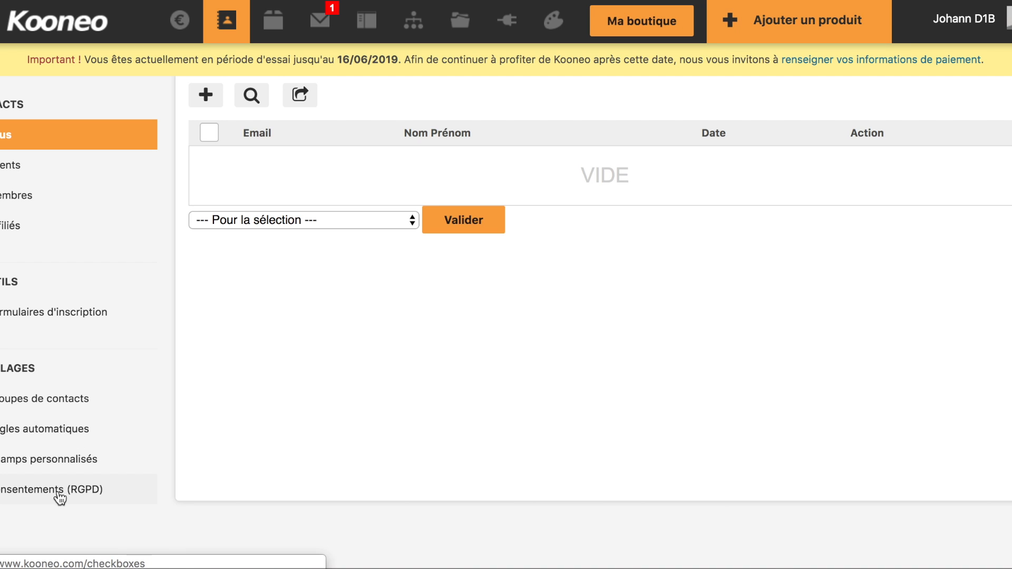
left_click(42, 493)
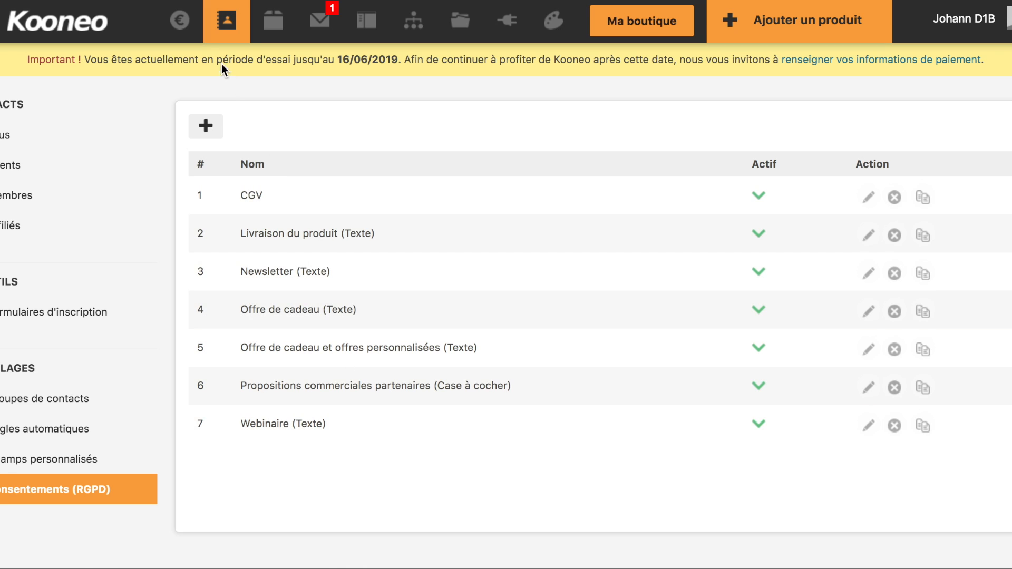
left_click(174, 21)
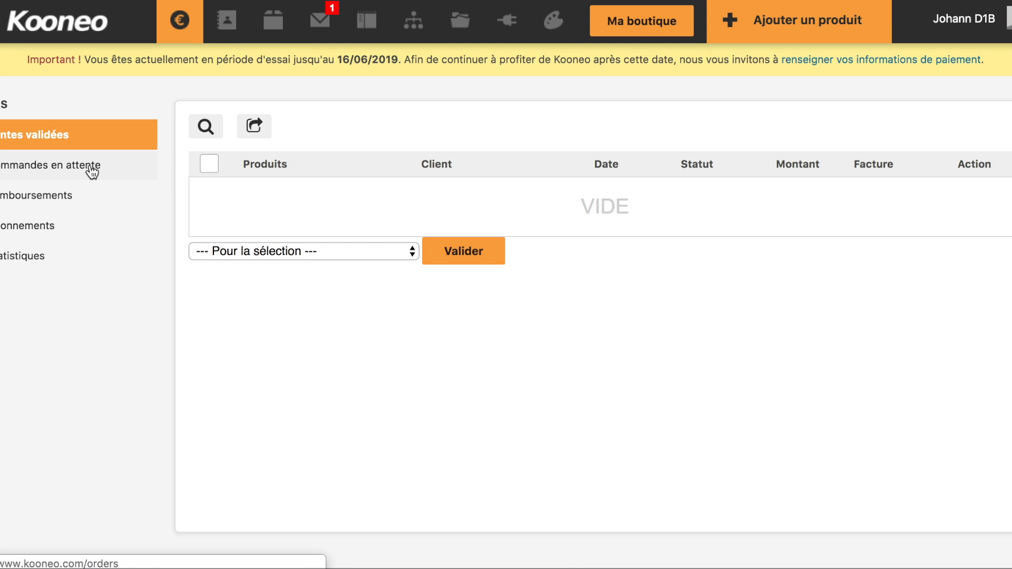
View the sales Statistiques, Abonnements, Remboursements and Commandes en attente pages.
left_click(36, 261)
scroll(332, 359, "down", 4)
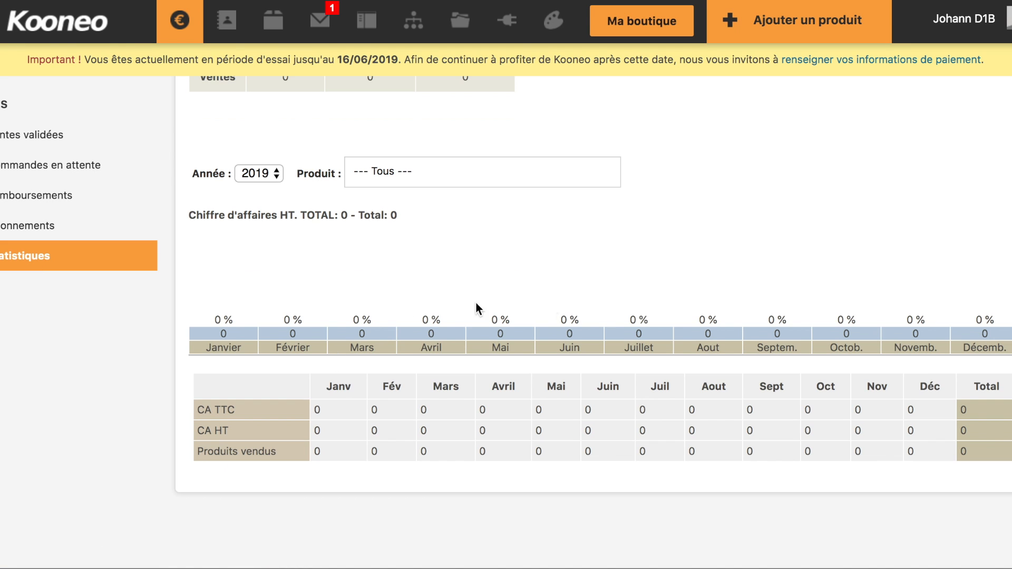
left_click(6, 234)
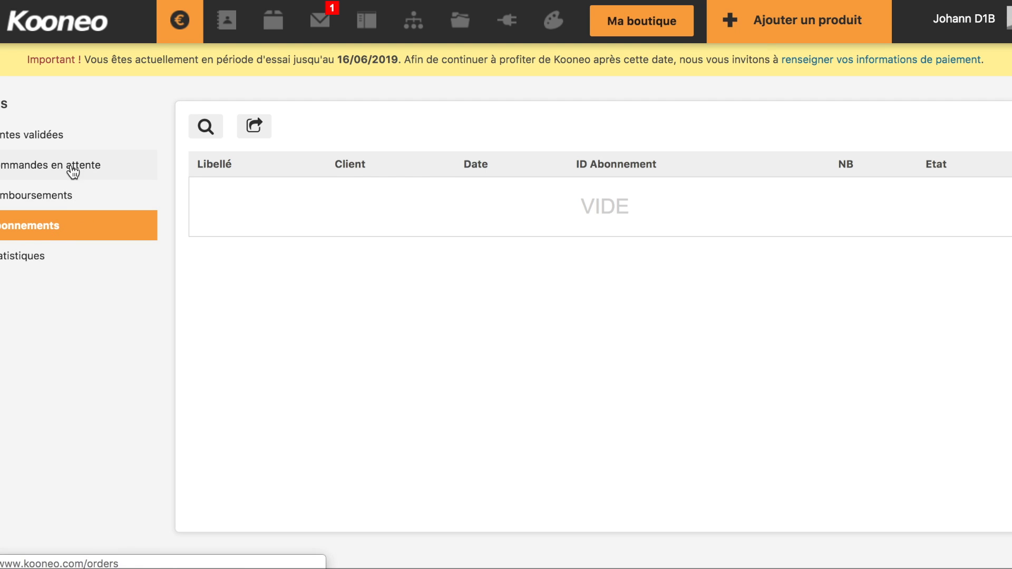
left_click(62, 200)
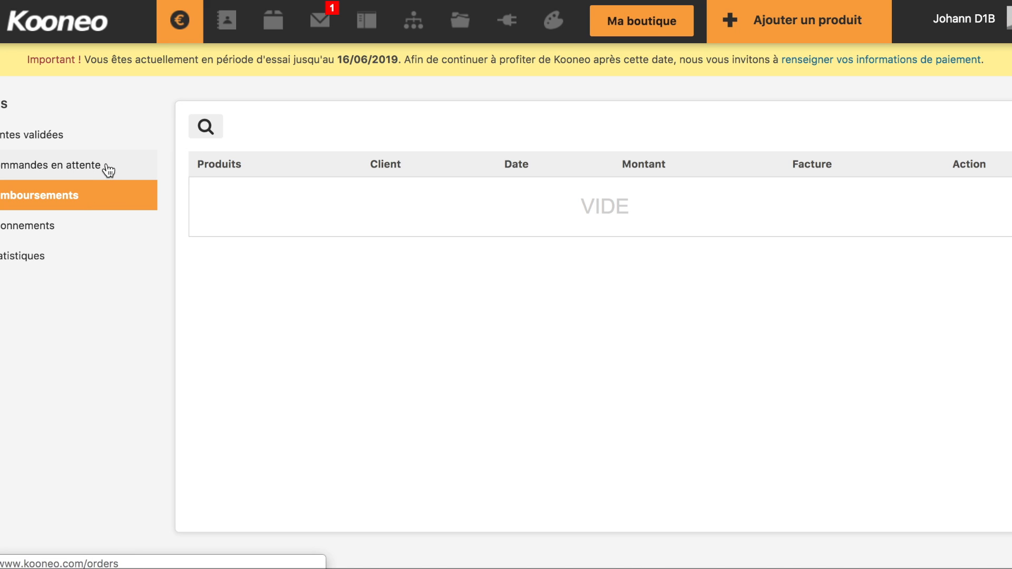
left_click(60, 165)
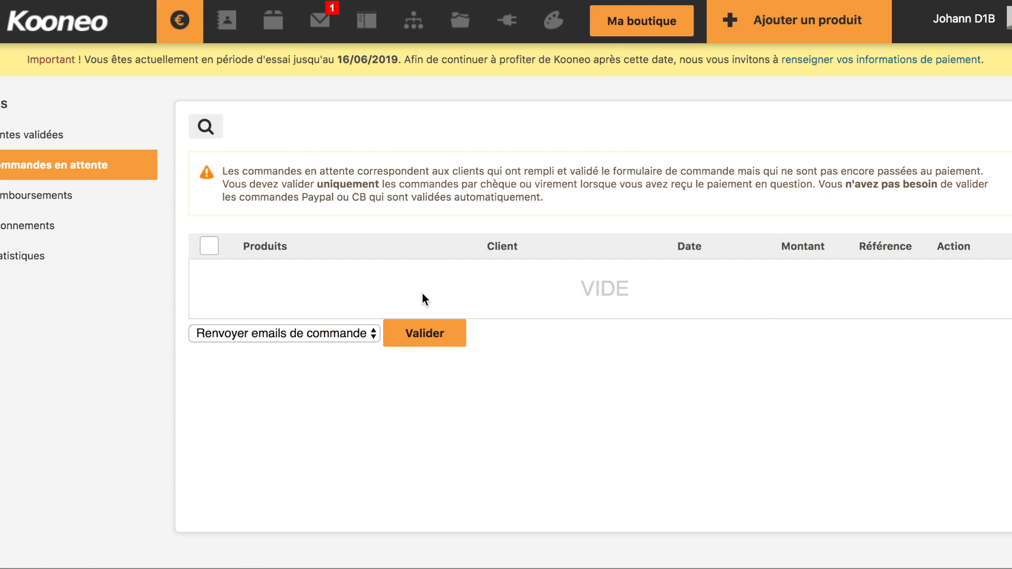
Revisit validated sales and pending orders, return to Contacts, and open the account menu.
left_click(68, 137)
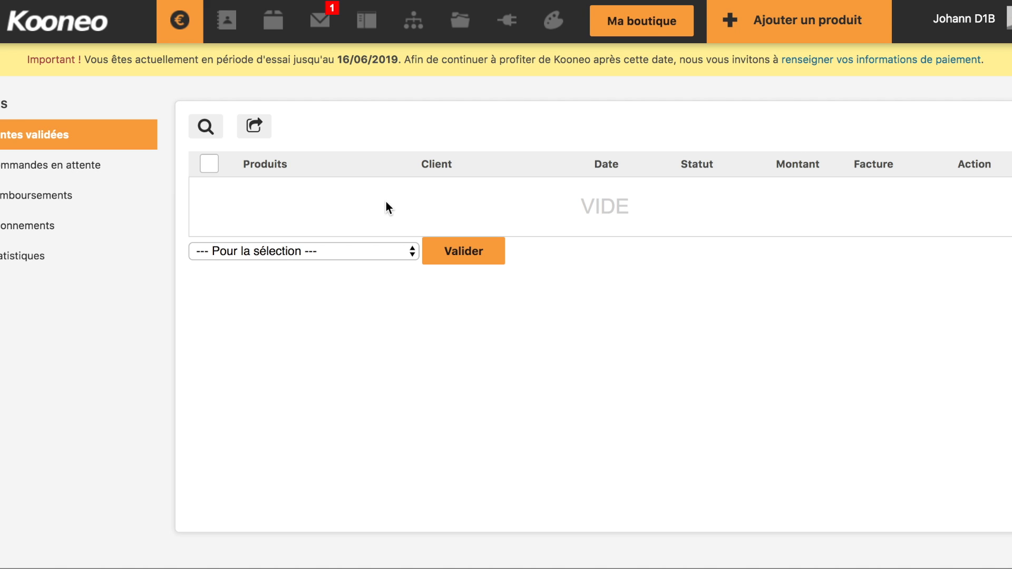
left_click(96, 170)
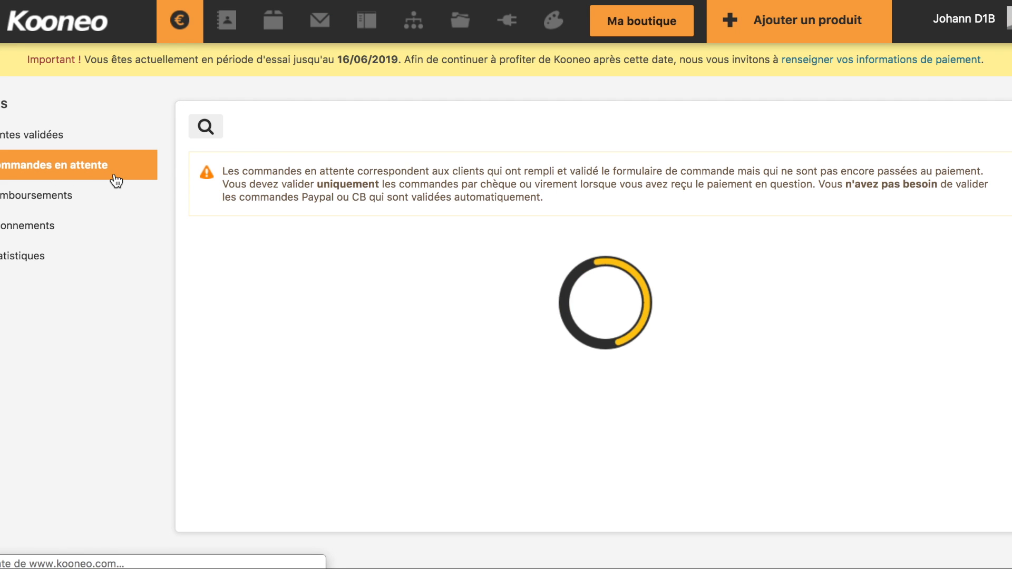
left_click(40, 136)
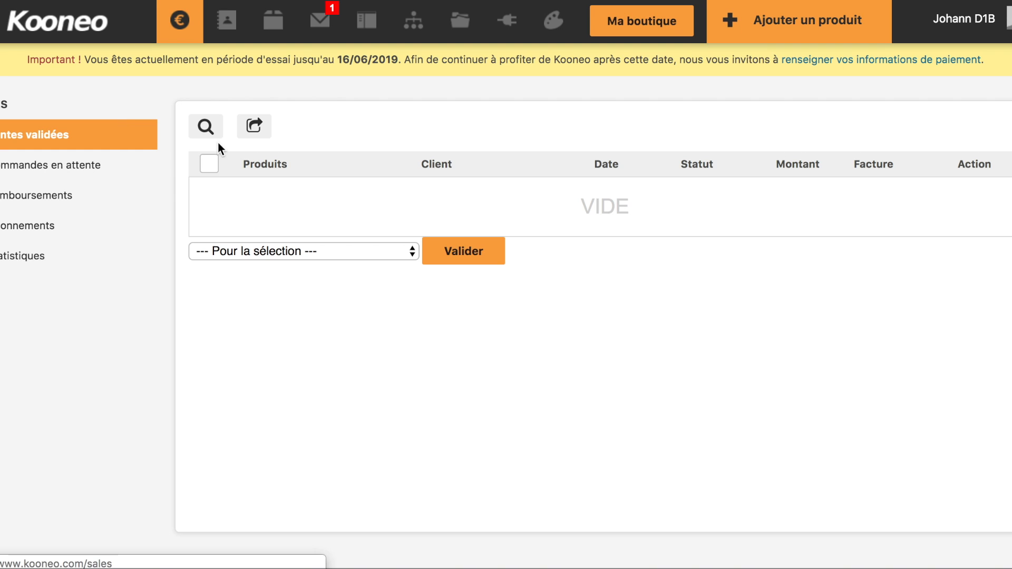
left_click(227, 21)
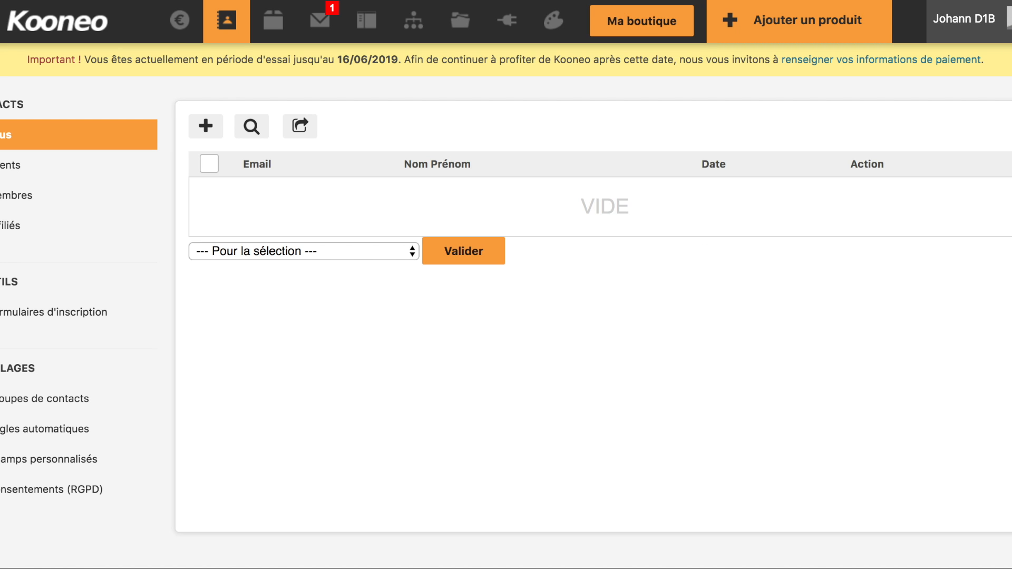
left_click(1009, 20)
Log out and open the public Tarifs page, highlighting the 22,50€ starting price.
left_click(978, 238)
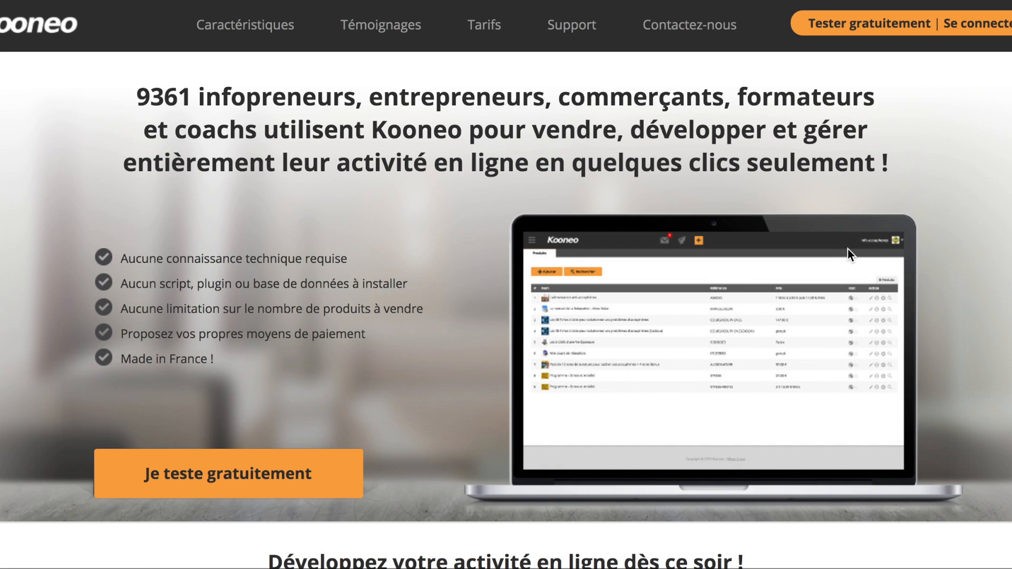
left_click(489, 29)
left_click_drag(448, 242, 562, 254)
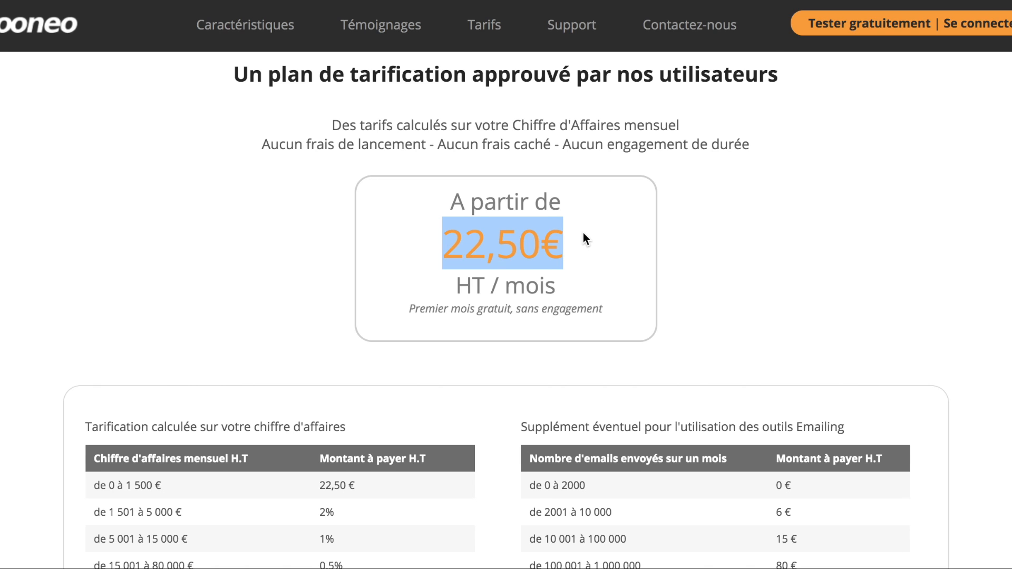
scroll(583, 233, "down", 2)
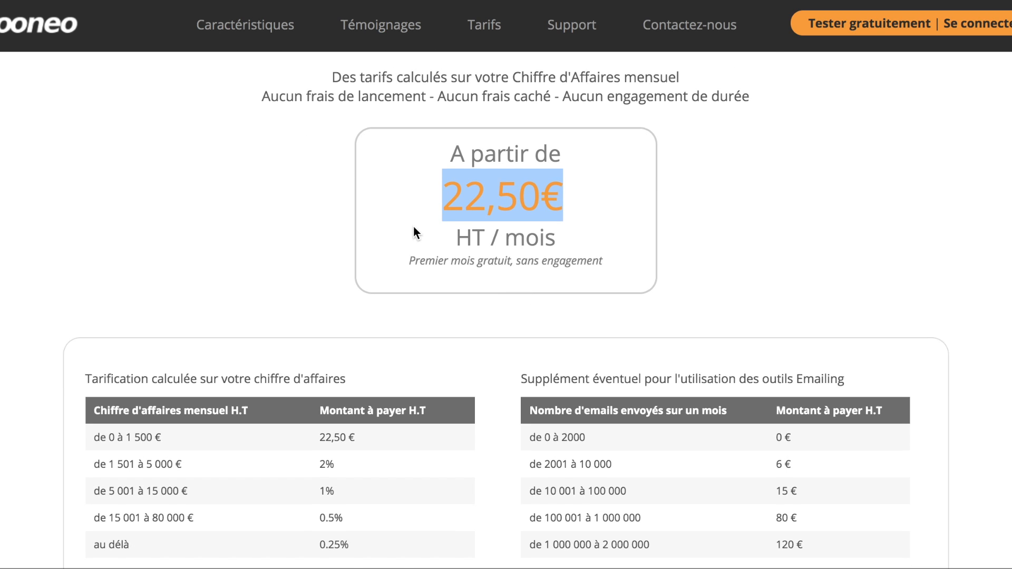
scroll(385, 369, "down", 2)
Highlight the pricing tiers: revenue brackets, 2%–0.25% fees, 10 Go storage and emailing surcharges.
triple_click(320, 374)
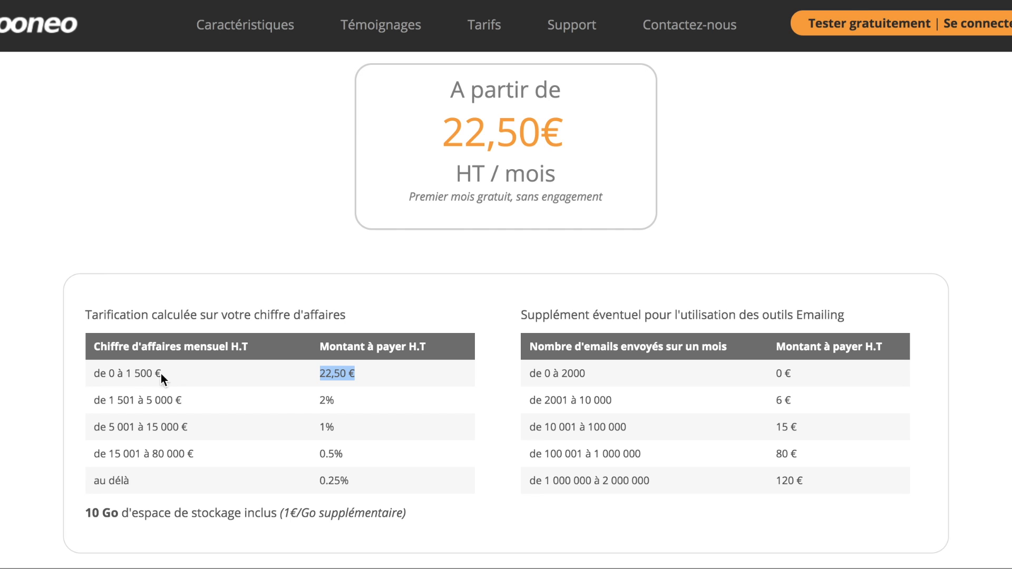
left_click_drag(107, 374, 164, 374)
left_click_drag(110, 400, 342, 474)
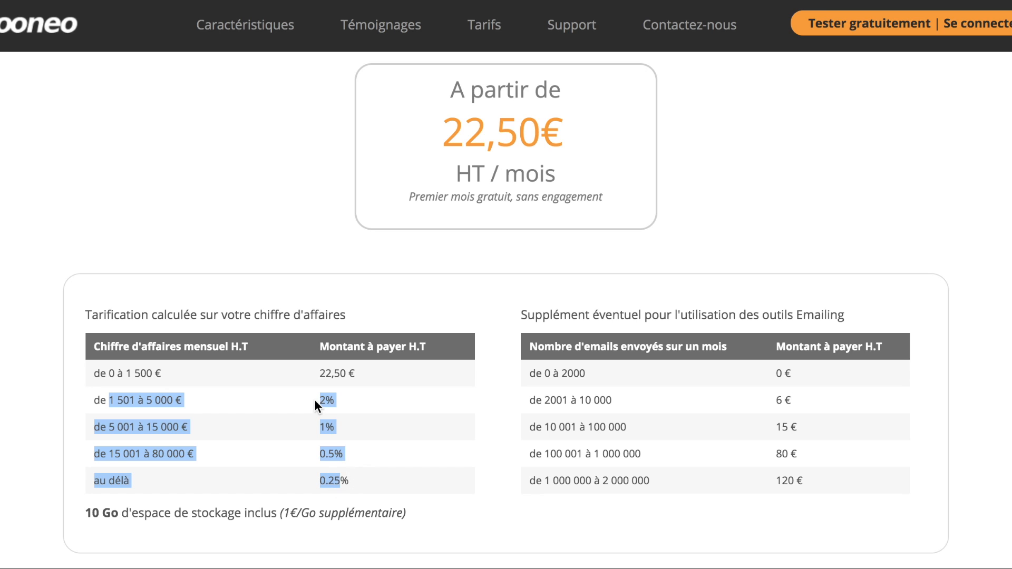
left_click_drag(316, 397, 356, 479)
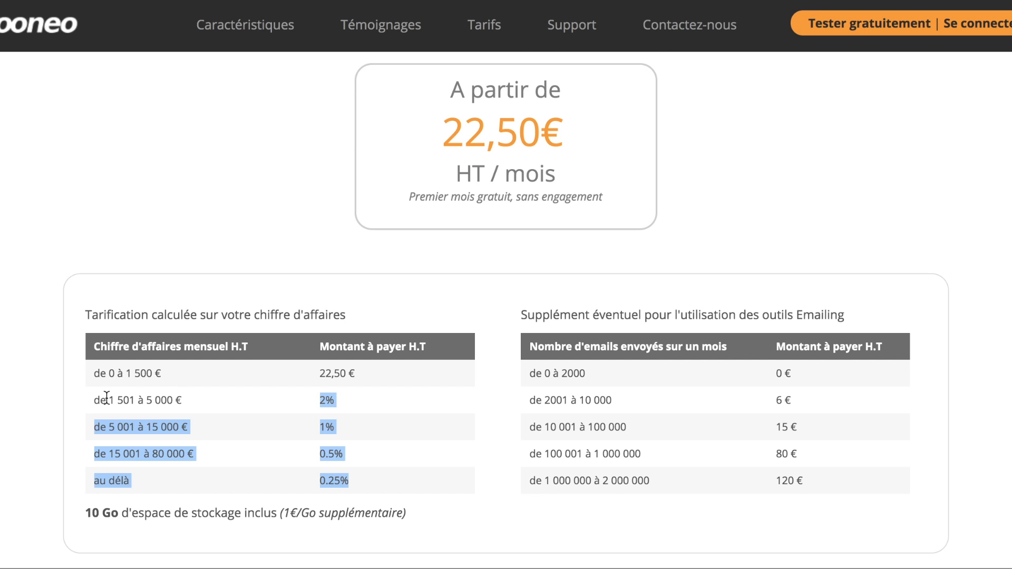
left_click_drag(109, 400, 182, 400)
scroll(151, 527, "down", 1)
left_click_drag(85, 476, 387, 487)
left_click_drag(631, 281, 803, 458)
scroll(659, 411, "down", 1)
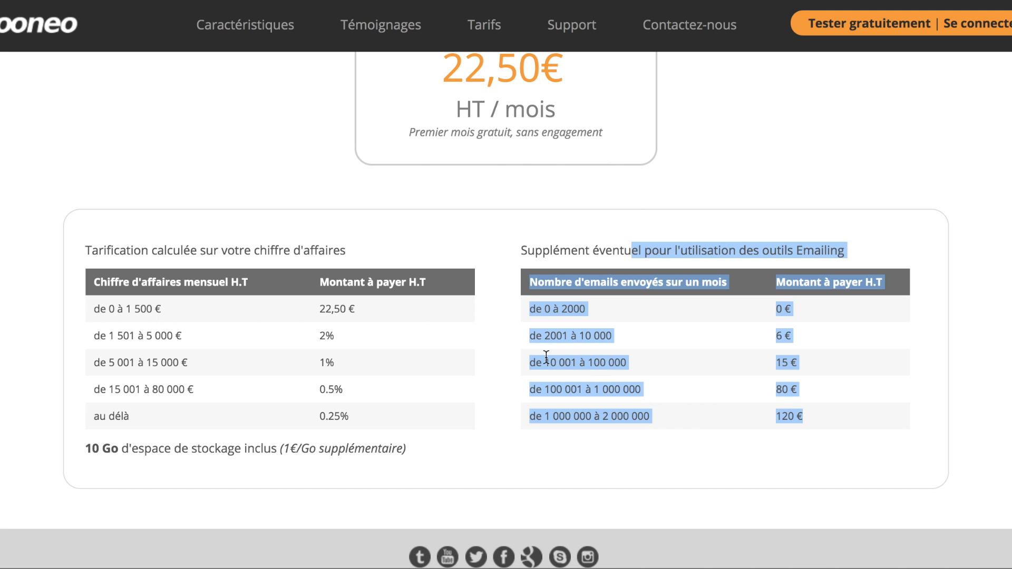
scroll(312, 323, "up", 5)
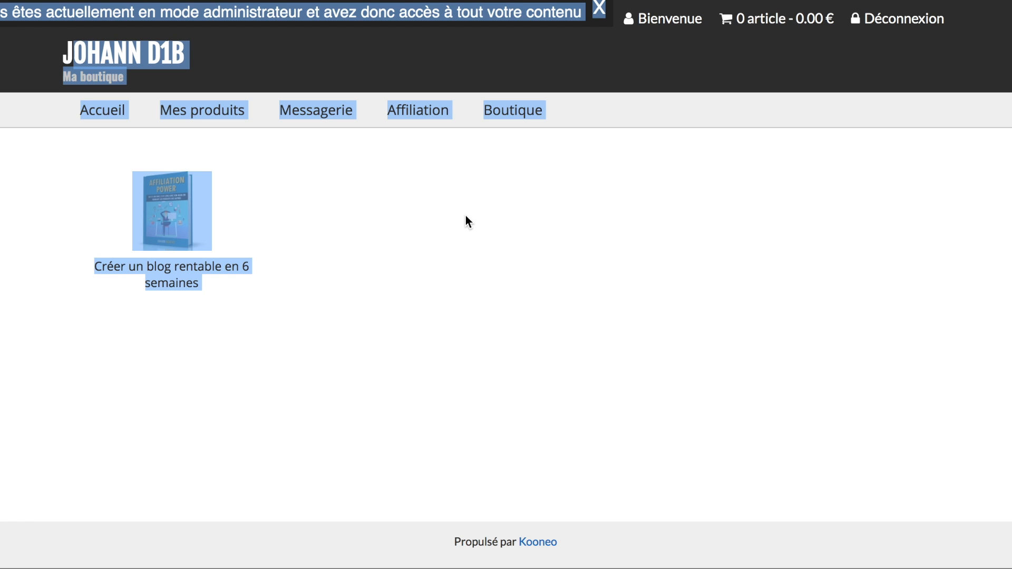
Clear the text highlight on the shop page before returning to the 22,50€ HT pricing page.
left_click(561, 190)
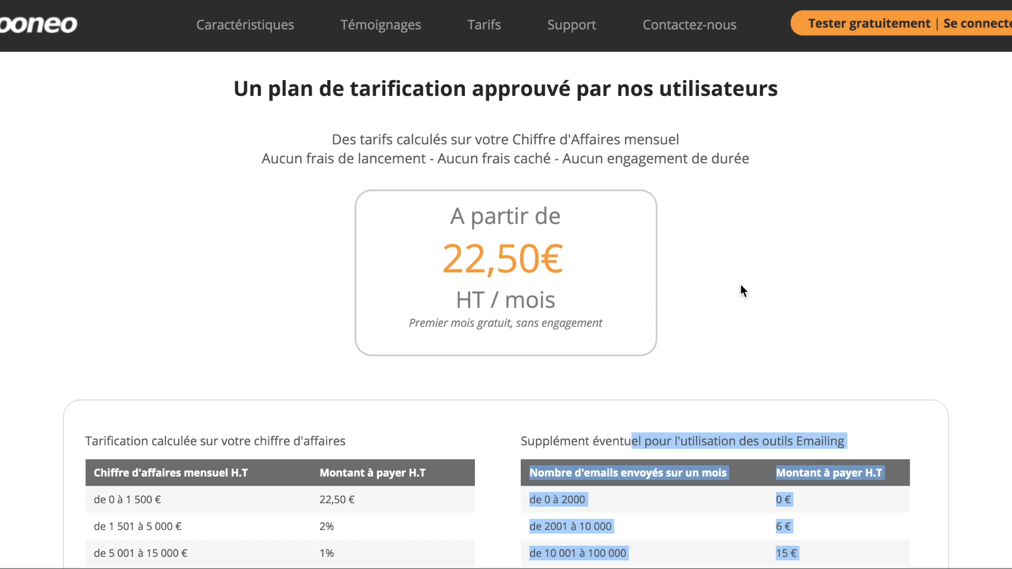
Scroll the Kooneo pricing page down and back up before opening the 'Kooneo avis' outline.
scroll(724, 285, "down", 5)
scroll(719, 287, "up", 5)
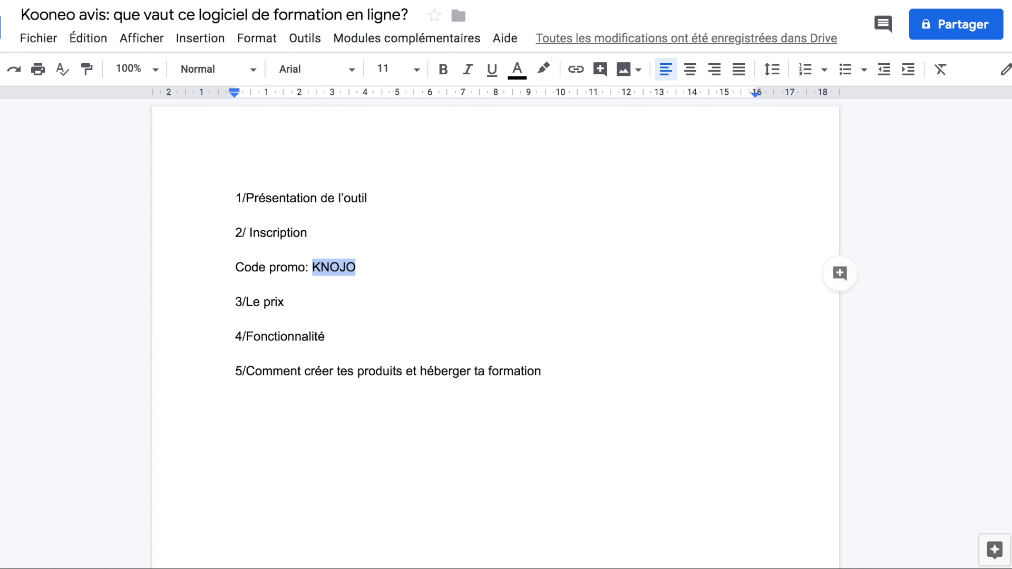
Highlight the promo code KNOJO in the 'Kooneo avis' outline.
left_click(321, 264)
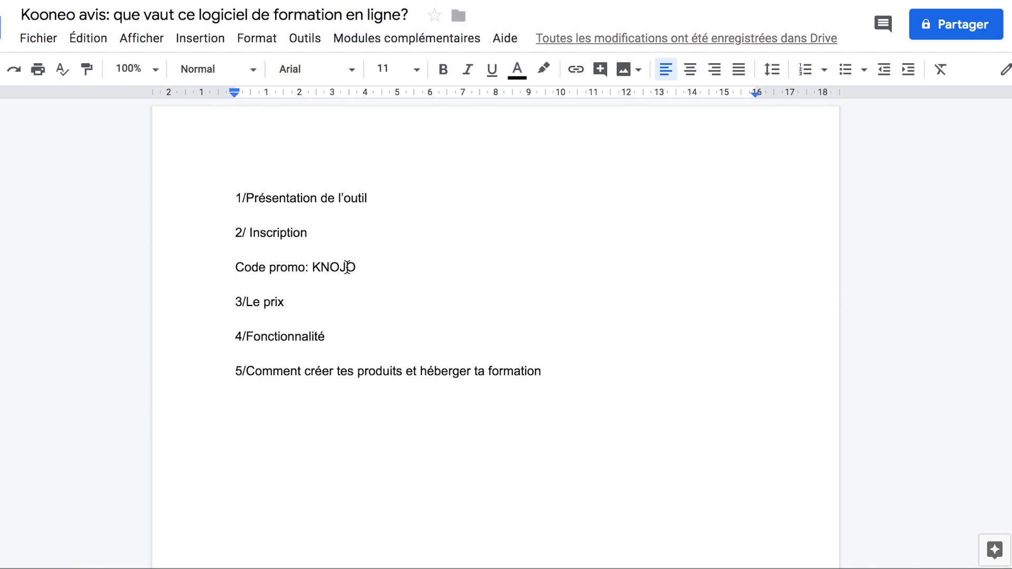
left_click_drag(358, 267, 316, 263)
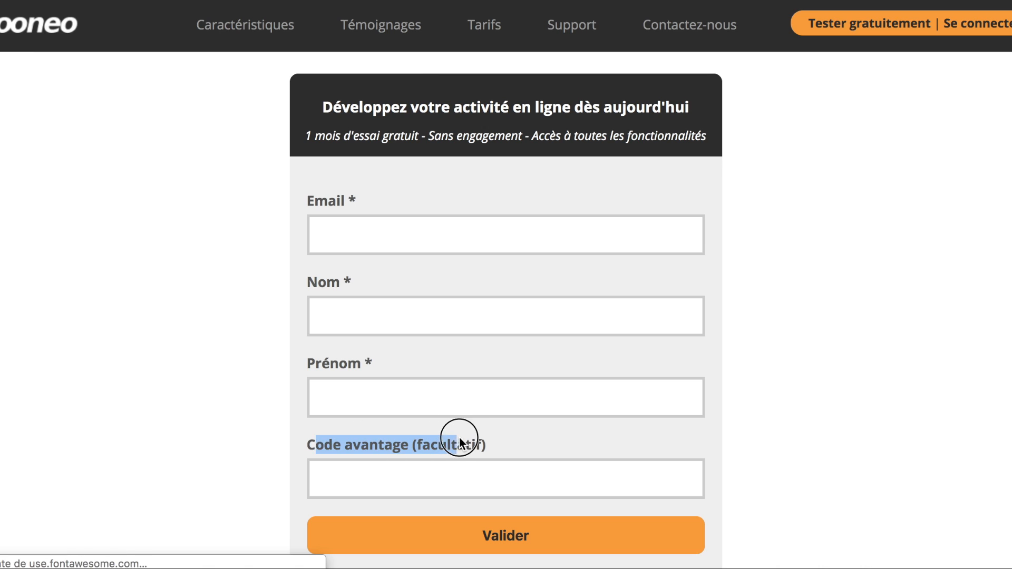
Highlight the 'Code avantage (facultatif)' label on the free-trial sign-up form.
left_click_drag(460, 442, 486, 456)
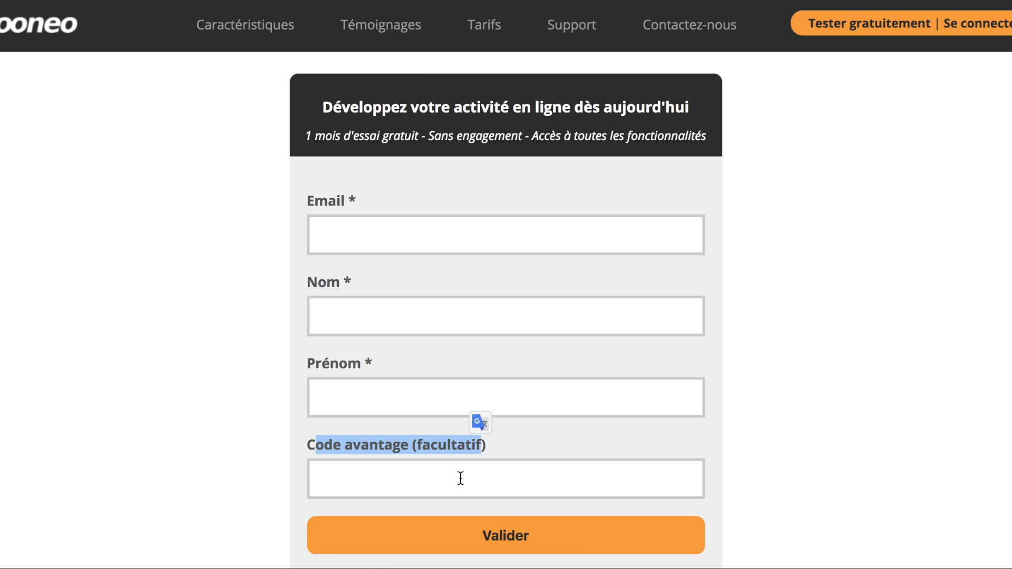
left_click_drag(307, 443, 497, 444)
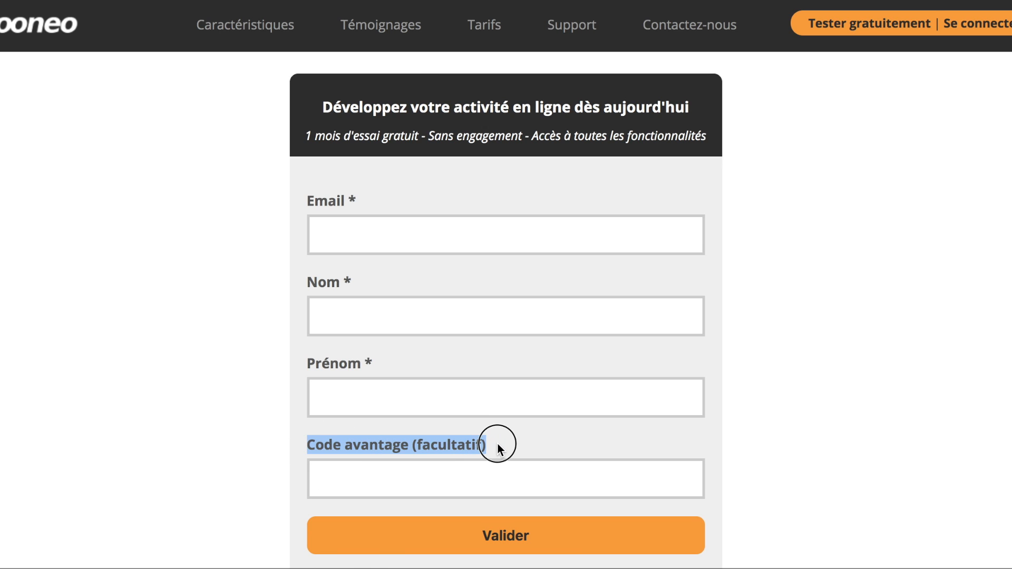